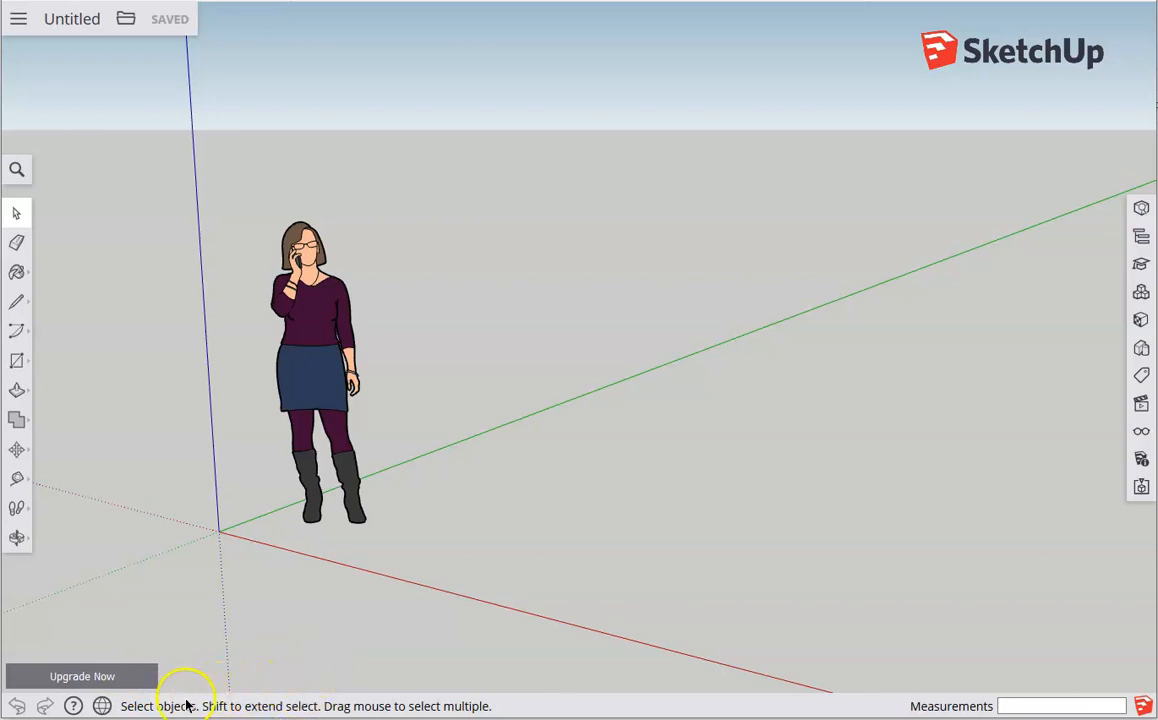
Switch the interface language to Français and start modelling in a new model.
{"action": "left_click", "coordinate": [102, 706]}
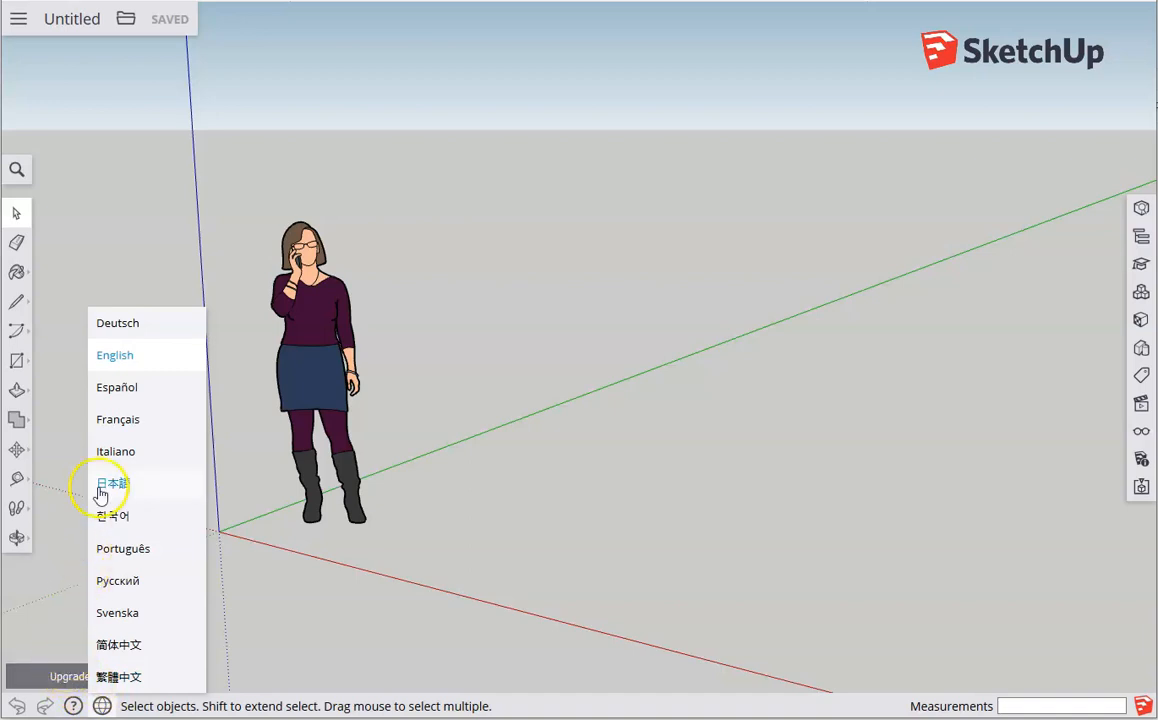
{"action": "left_click", "coordinate": [119, 421]}
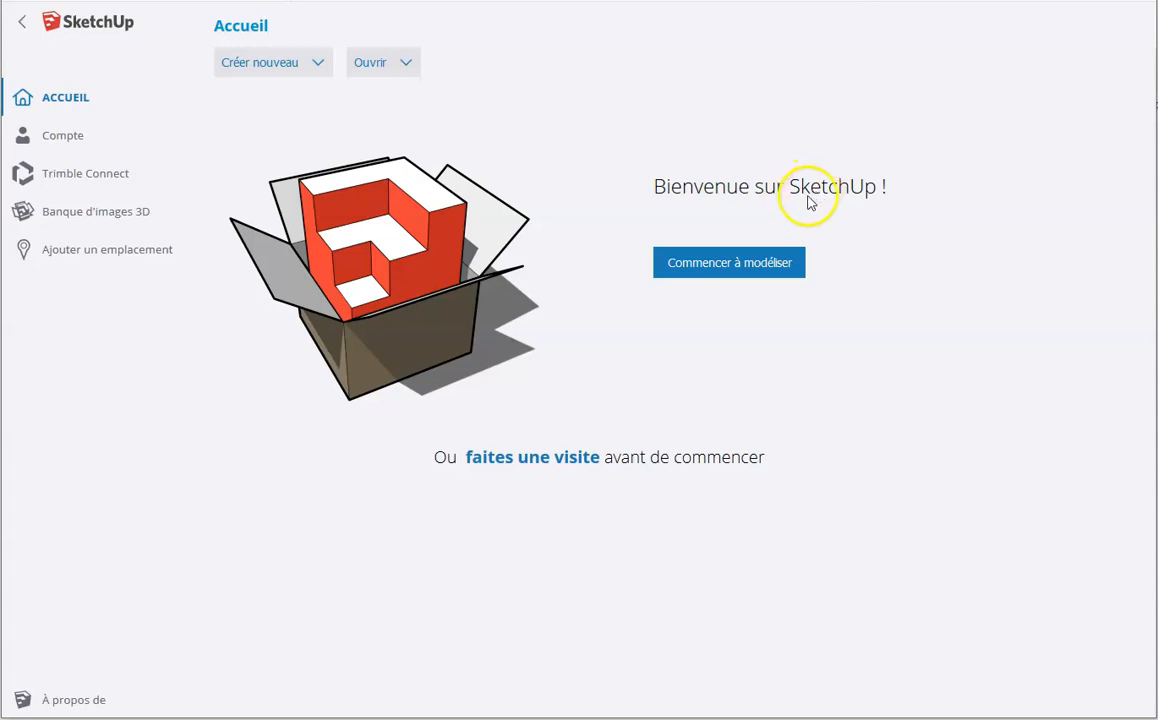
{"action": "left_click", "coordinate": [731, 265]}
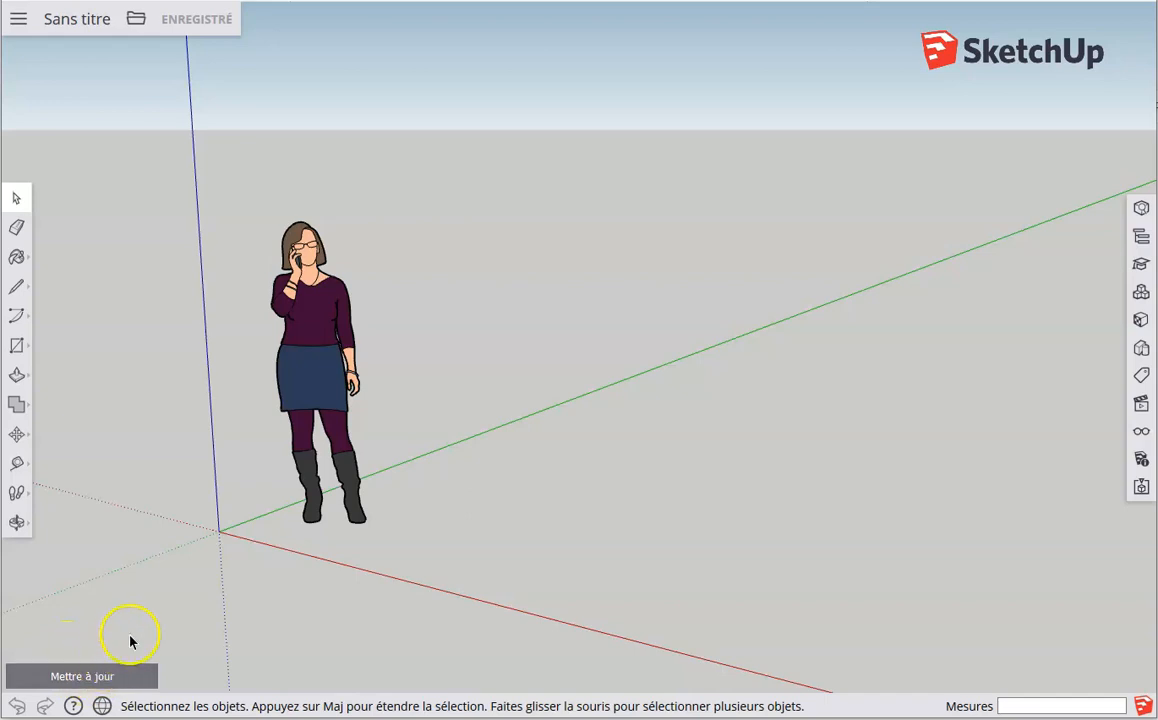
{"action": "left_click", "coordinate": [19, 707]}
{"action": "left_click", "coordinate": [45, 707]}
{"action": "left_click", "coordinate": [18, 707]}
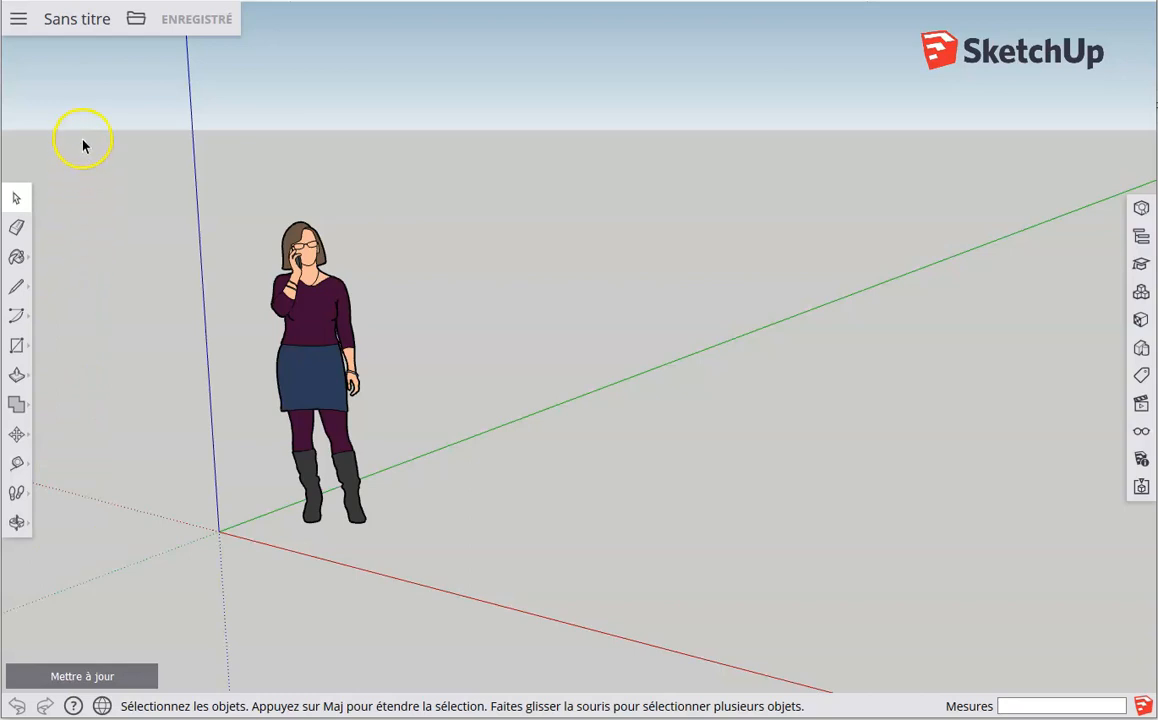
Save the untitled model as "essai" in the SketchUp project.
{"action": "left_click", "coordinate": [78, 20]}
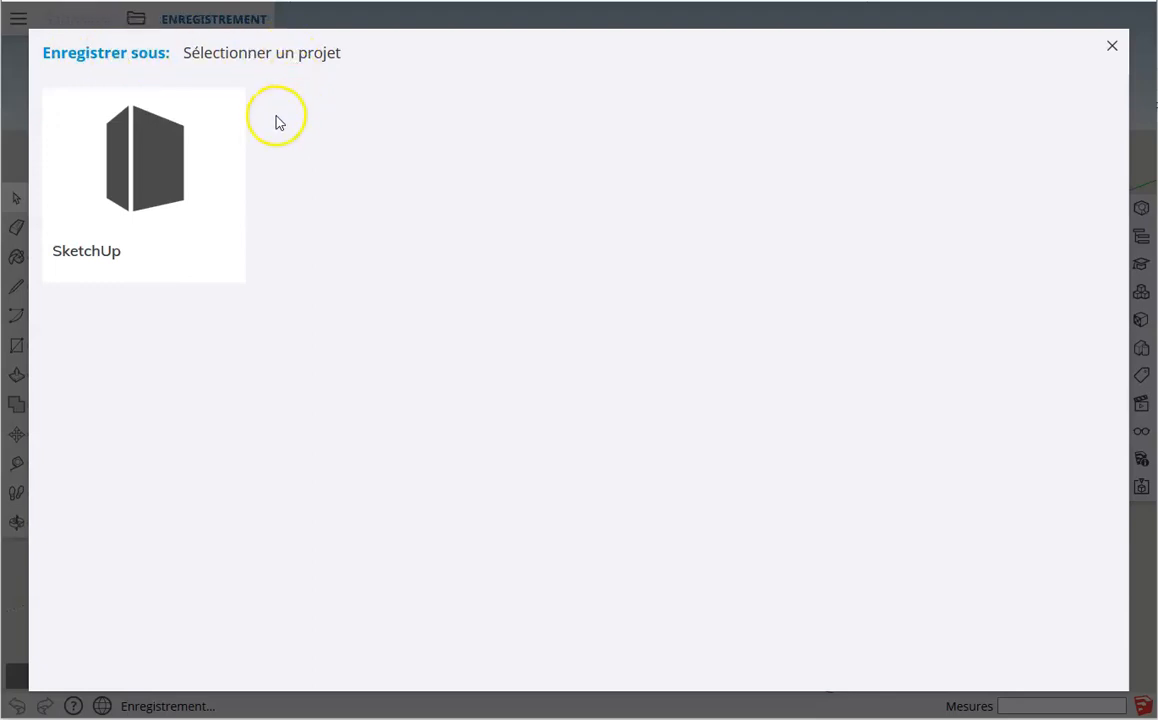
{"action": "left_click", "coordinate": [129, 177]}
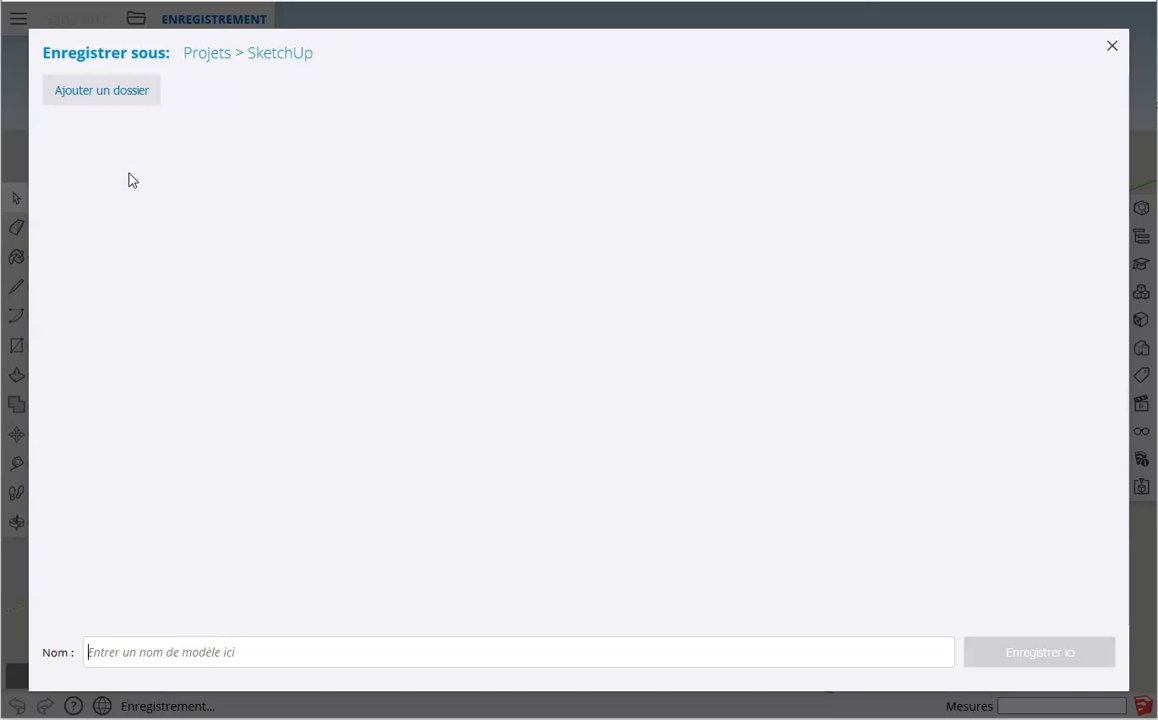
{"action": "left_click", "coordinate": [197, 338]}
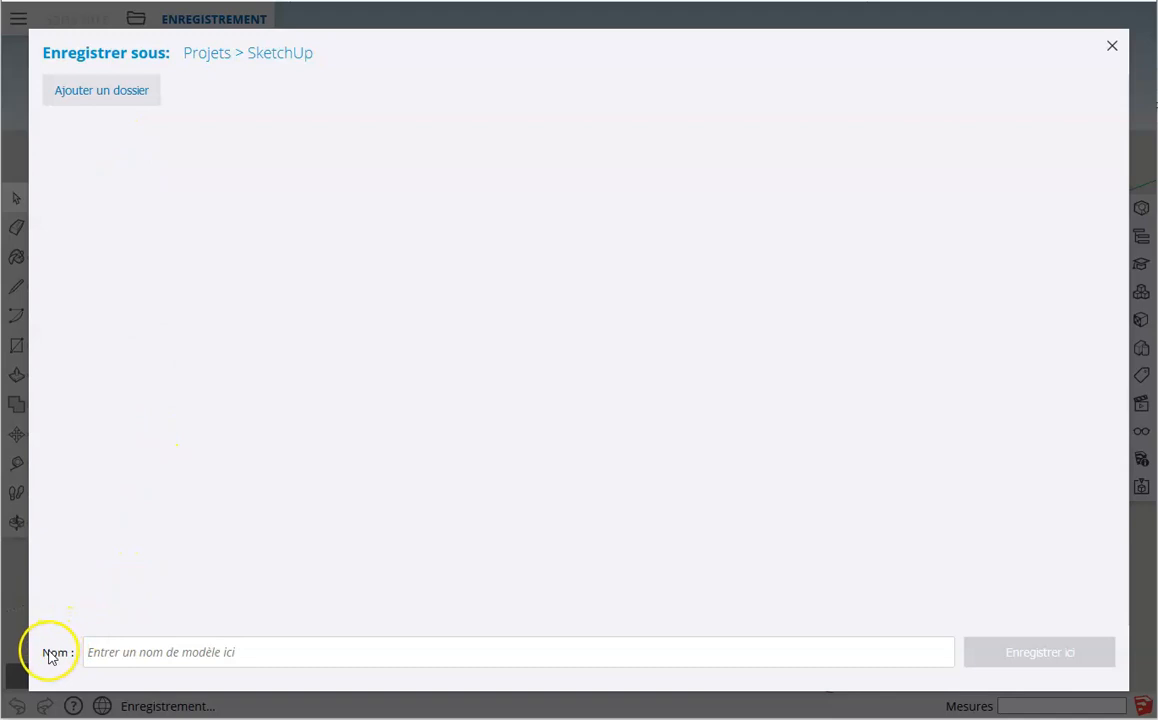
{"action": "left_click", "coordinate": [181, 654]}
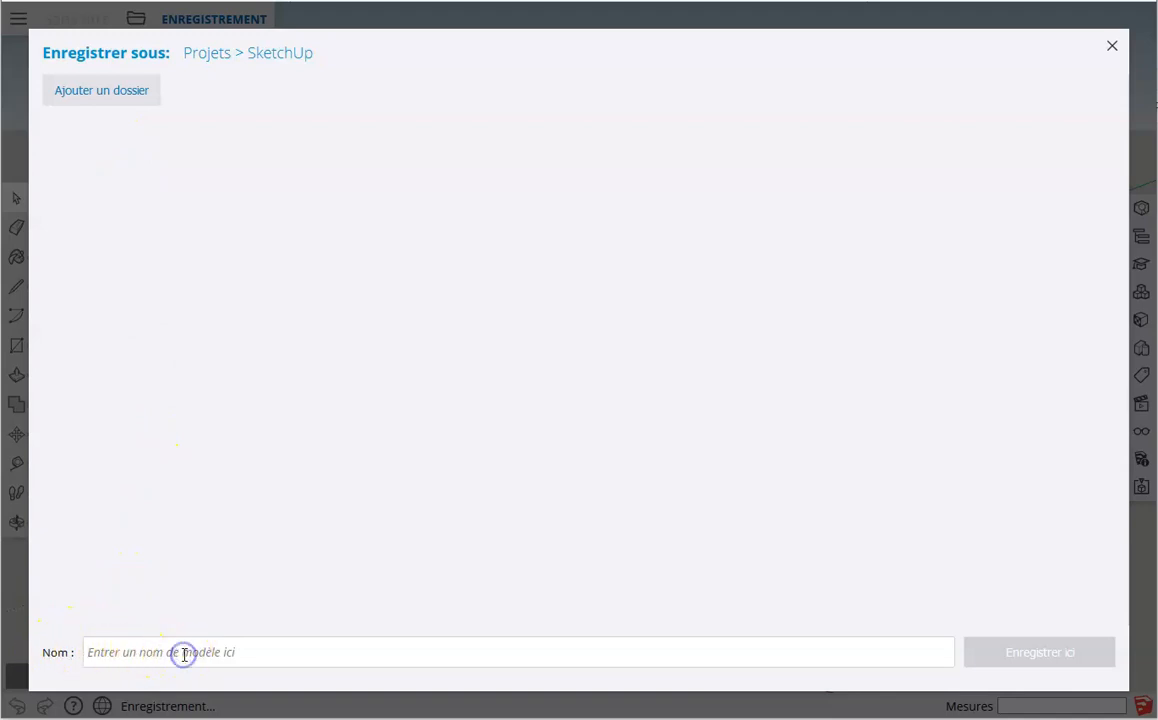
{"action": "type", "text": "essai"}
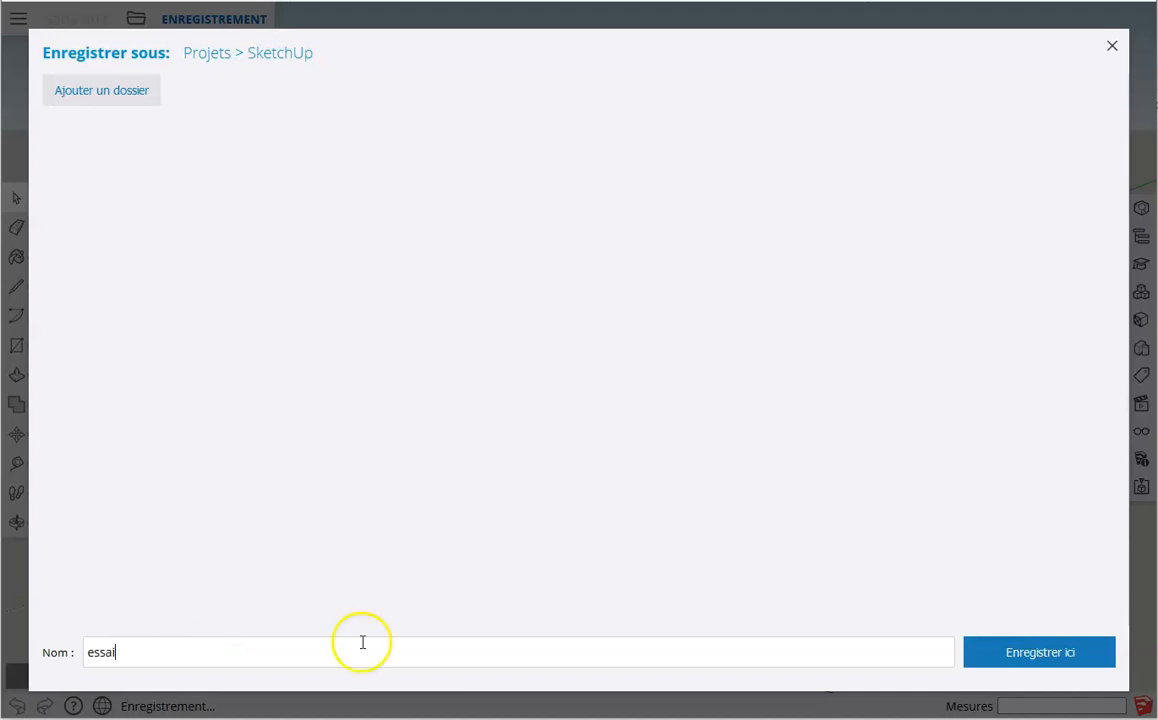
{"action": "left_click", "coordinate": [1012, 658]}
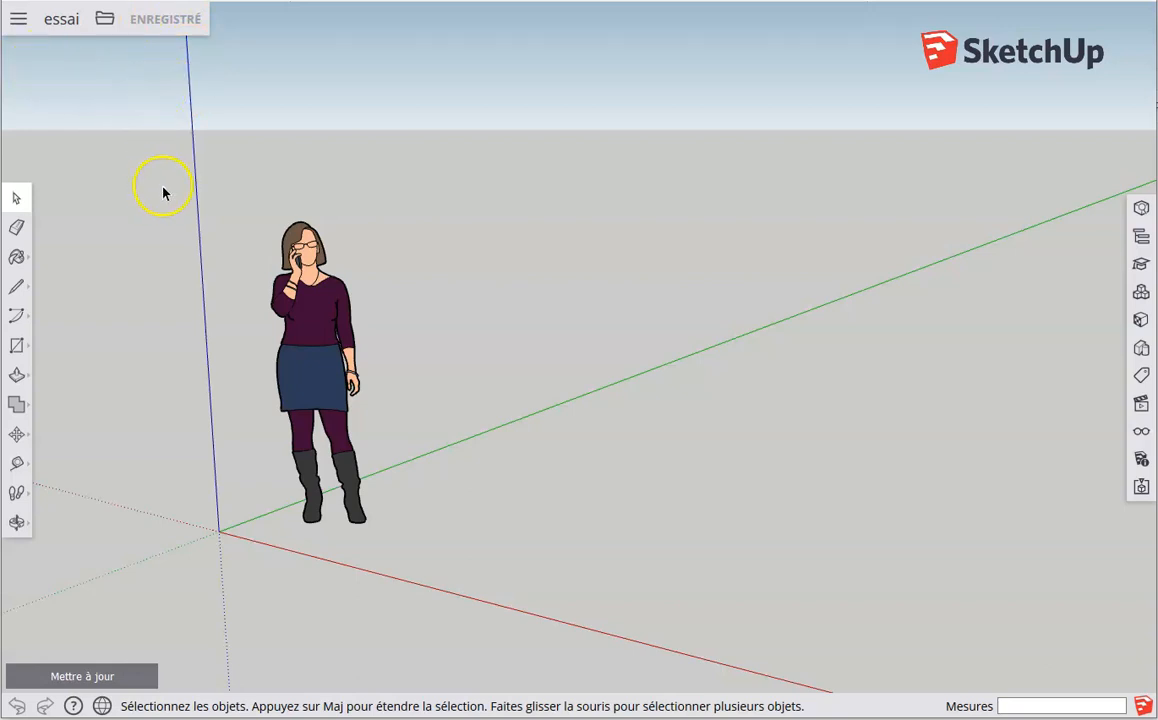
Look over the home page's recent files and its create and open options, and return to the essai model.
{"action": "left_click", "coordinate": [19, 29]}
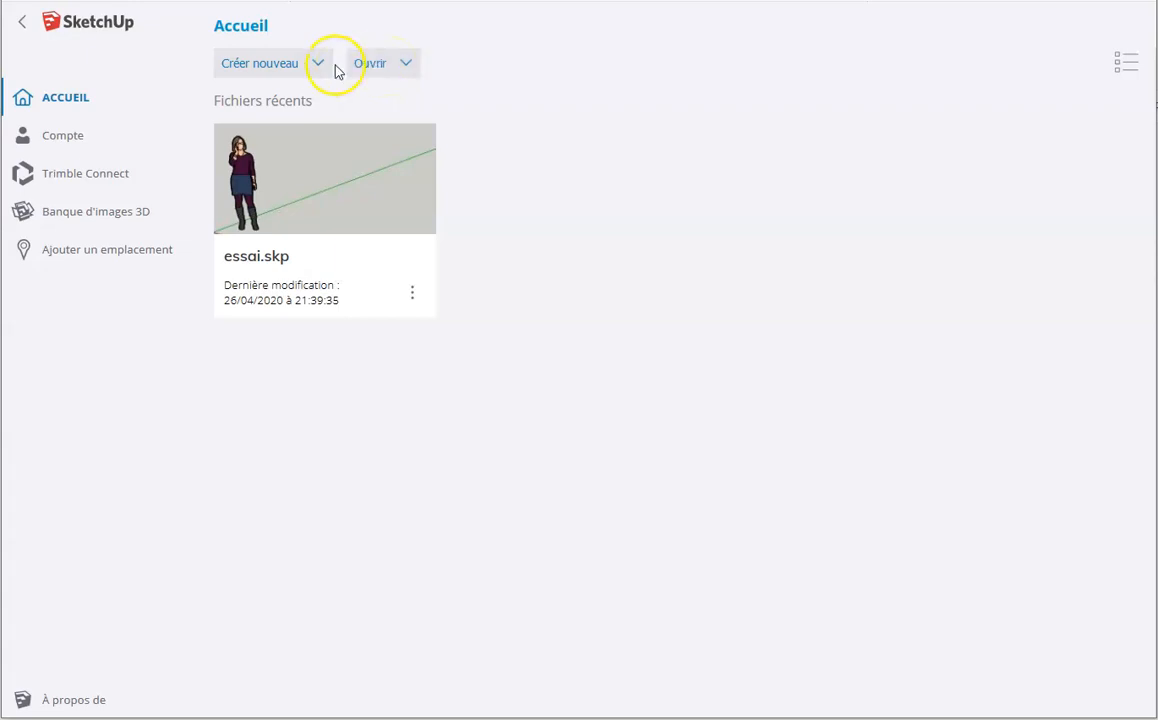
{"action": "left_click", "coordinate": [25, 22]}
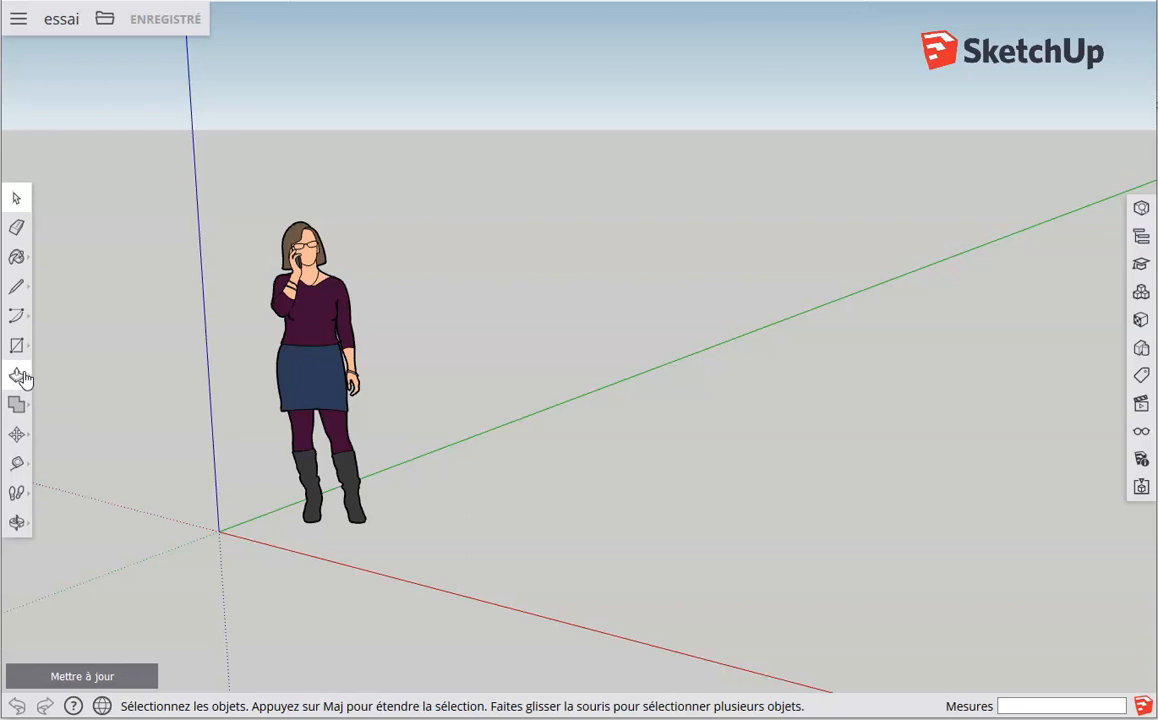
{"action": "left_click", "coordinate": [18, 376]}
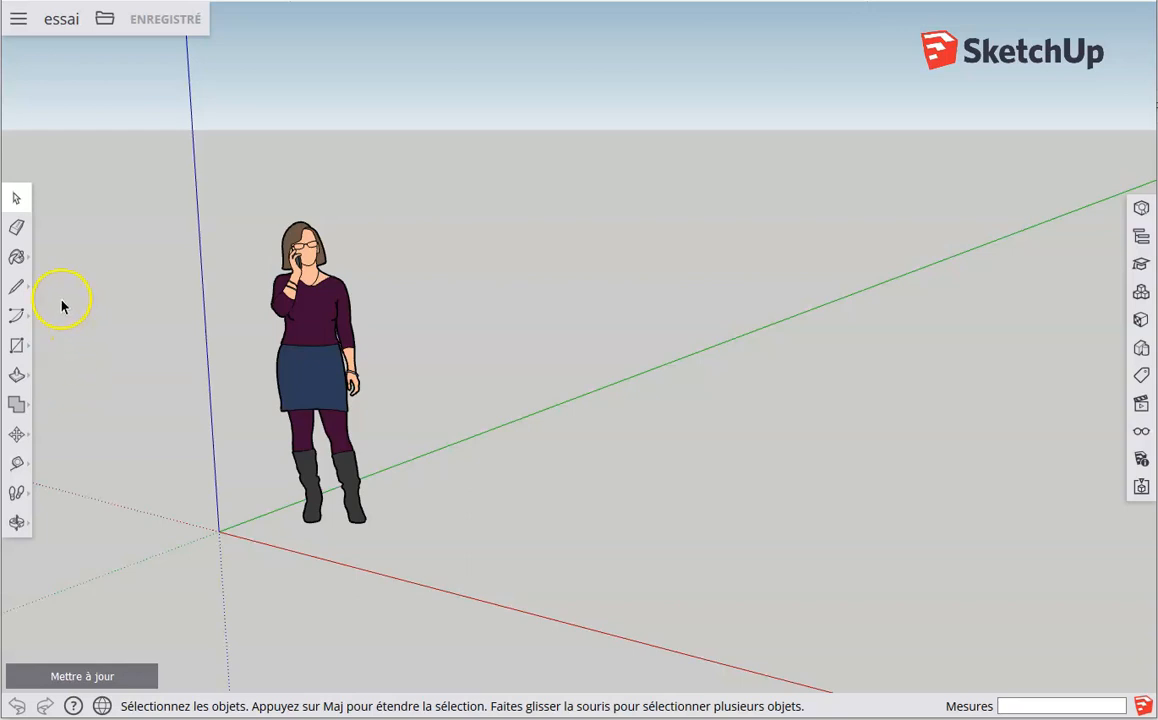
Draw a ground-plane rectangle from the origin, about 8 ft 10 in by 8 ft 3.5 in, between the red and green axes.
{"action": "left_click", "coordinate": [22, 349]}
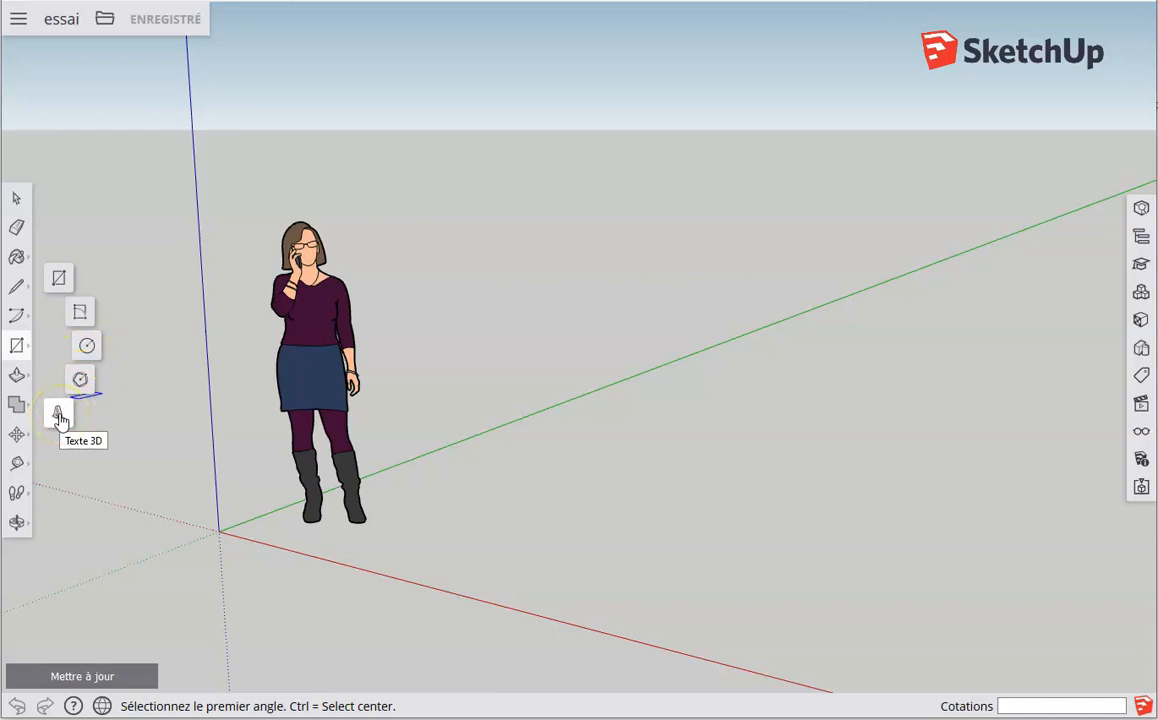
{"action": "left_click", "coordinate": [57, 342]}
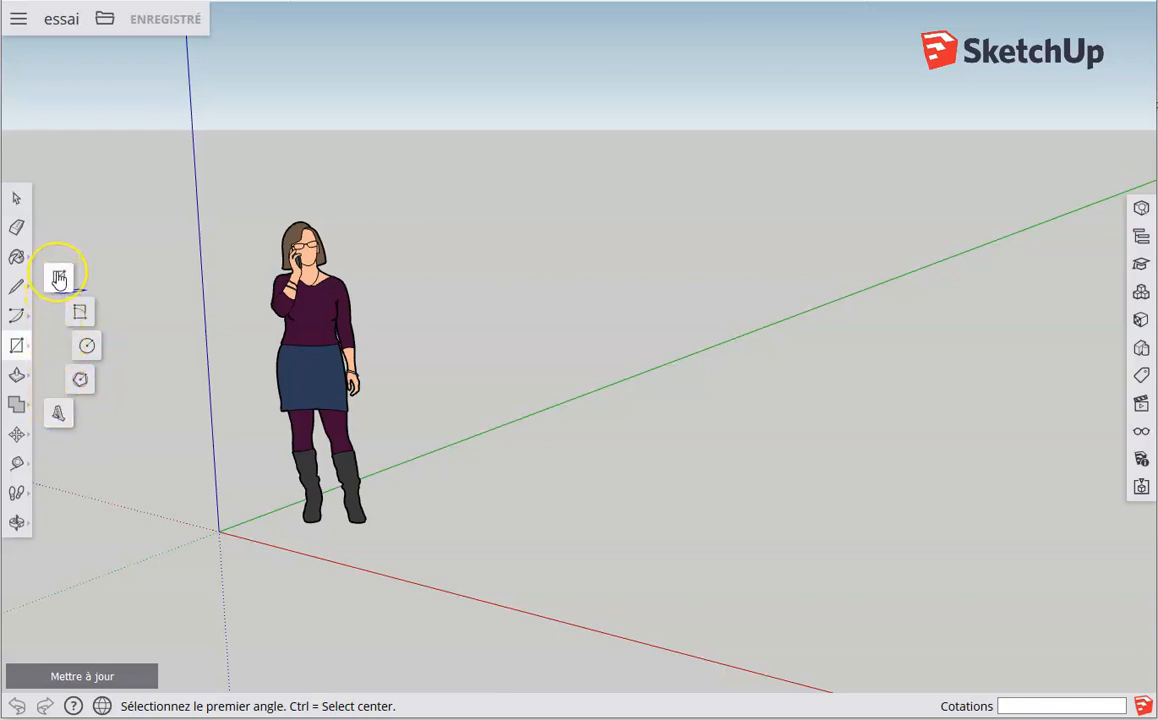
{"action": "left_click", "coordinate": [58, 280]}
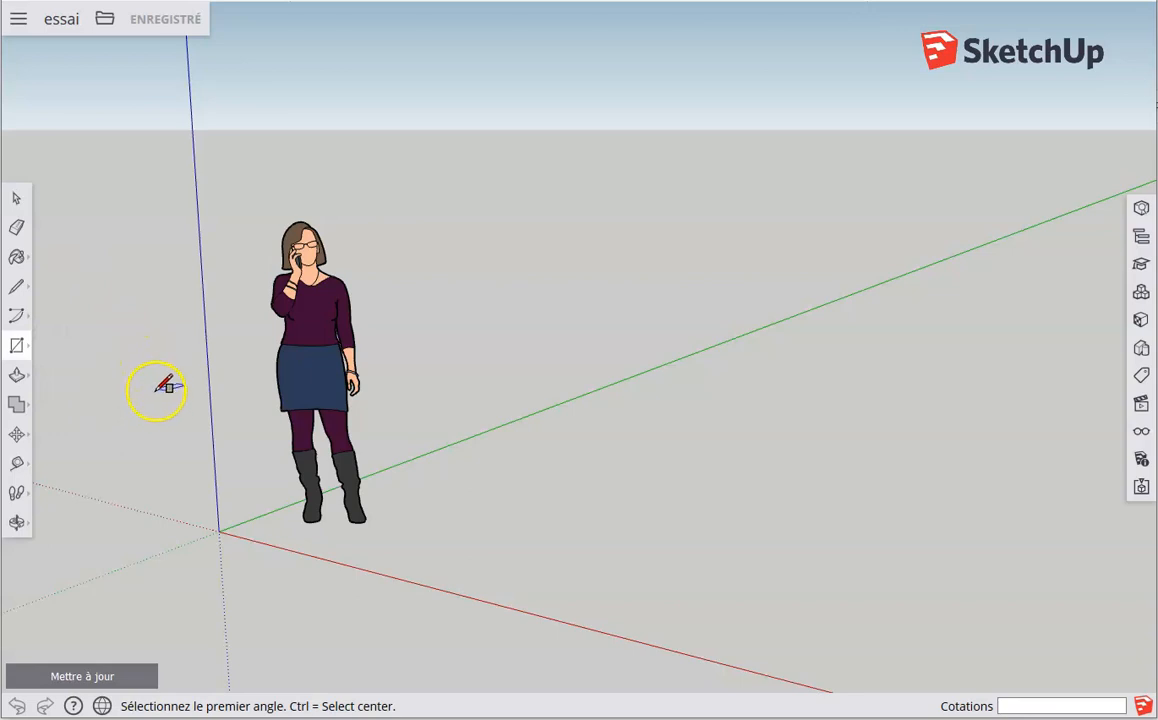
{"action": "left_click", "coordinate": [219, 531]}
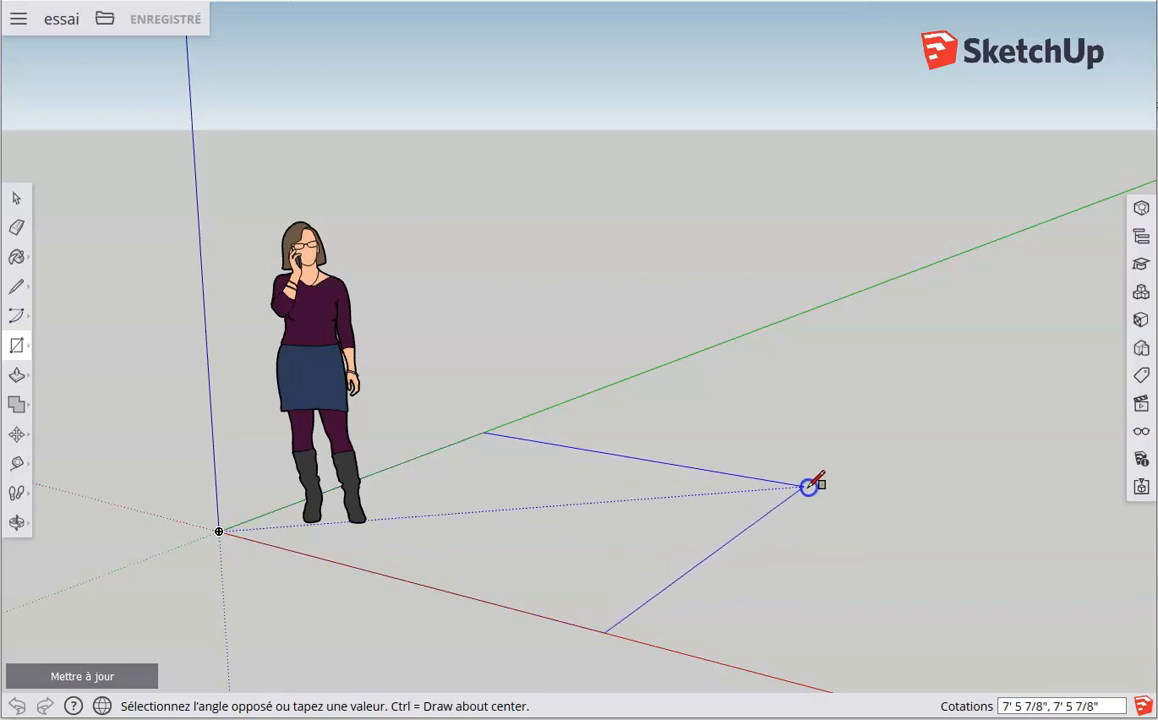
{"action": "left_click", "coordinate": [882, 486]}
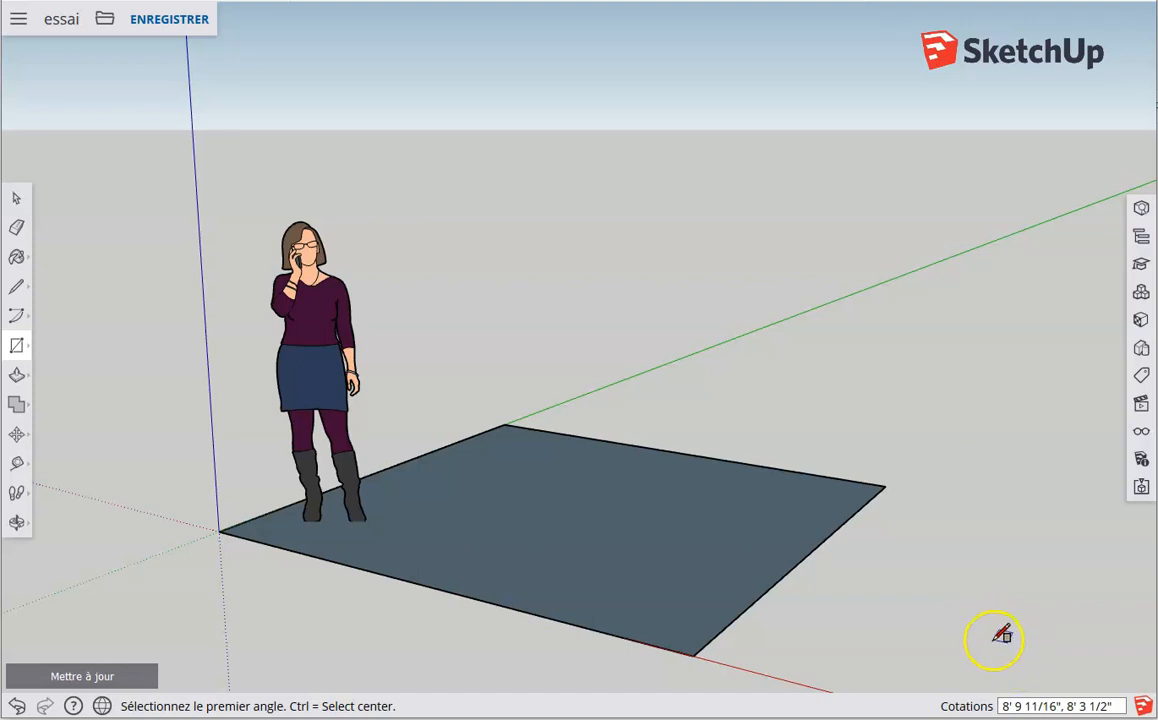
Select the rectangle's face and set the model's length units to millimetres with a precision of 0.
{"action": "key", "text": "space"}
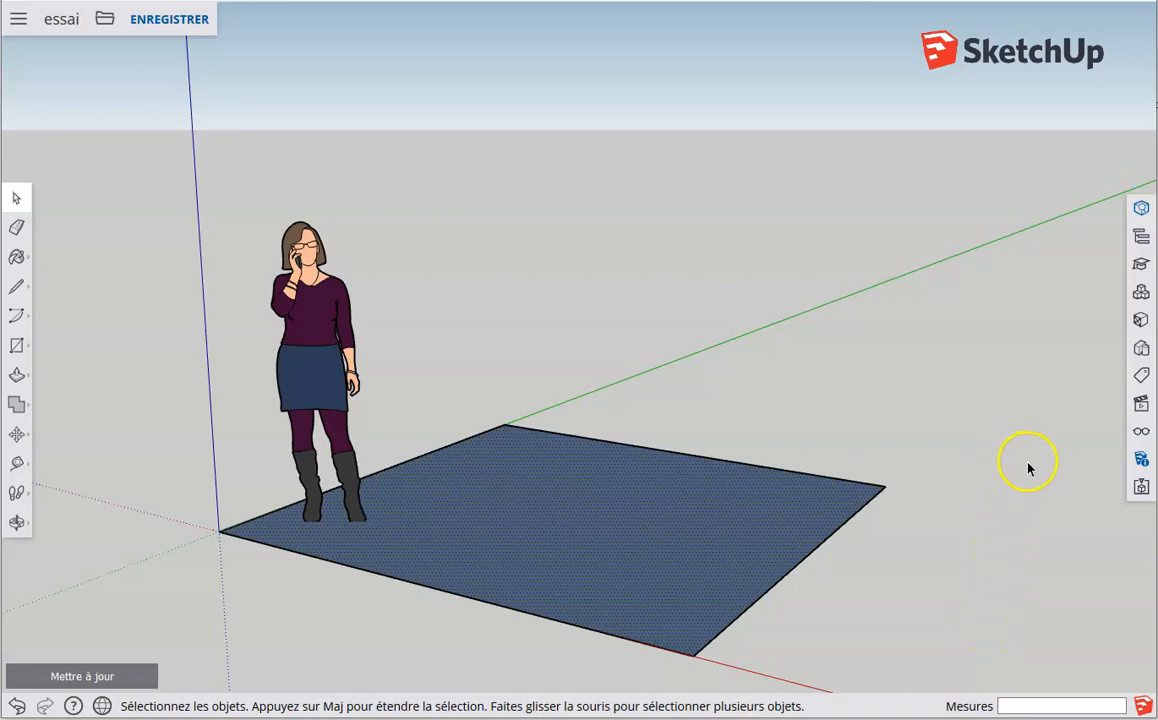
{"action": "left_click", "coordinate": [1141, 460]}
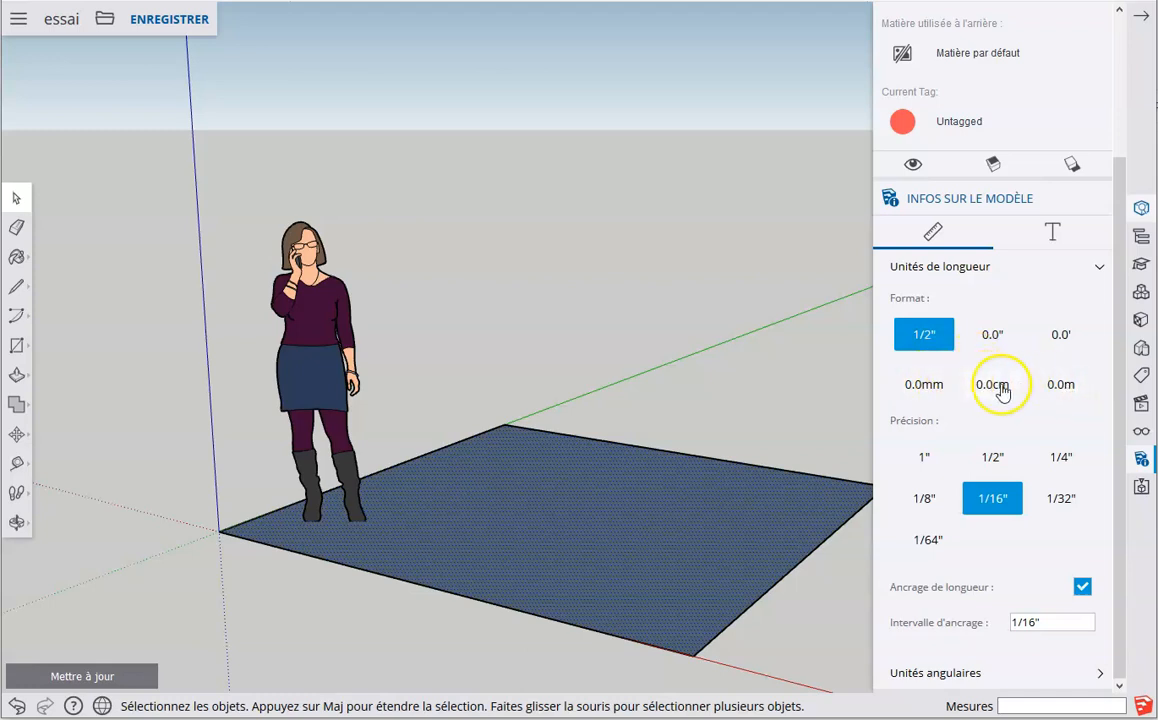
{"action": "left_click", "coordinate": [922, 390]}
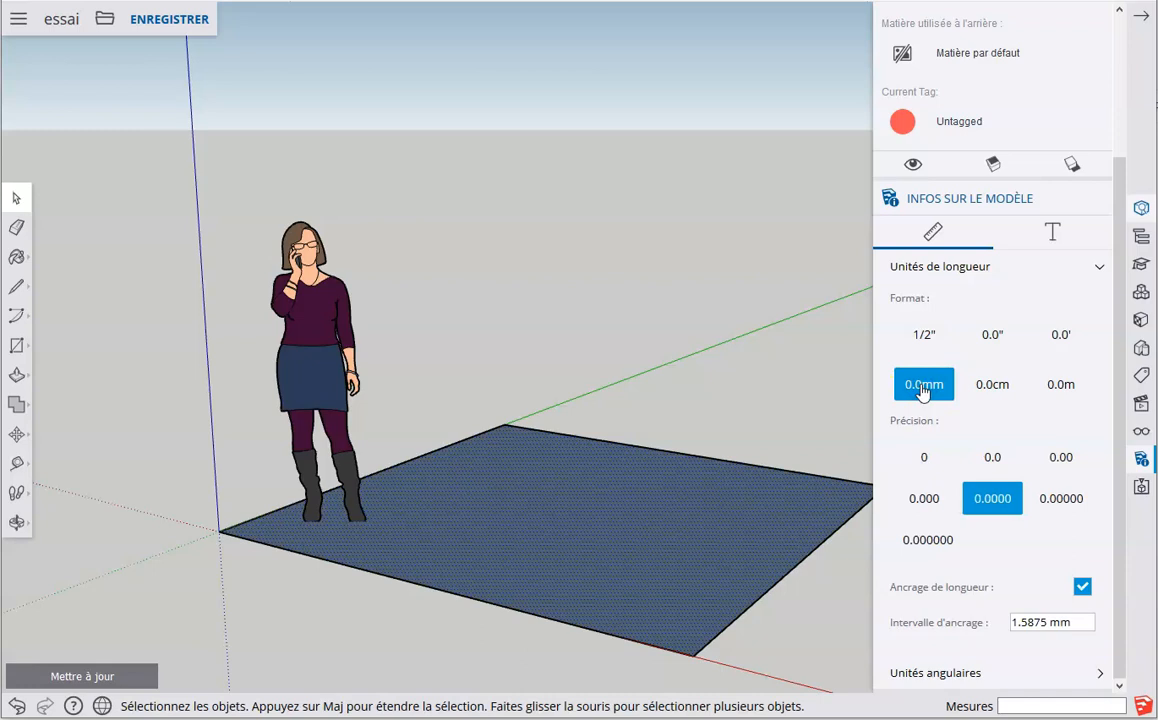
{"action": "left_click", "coordinate": [924, 458]}
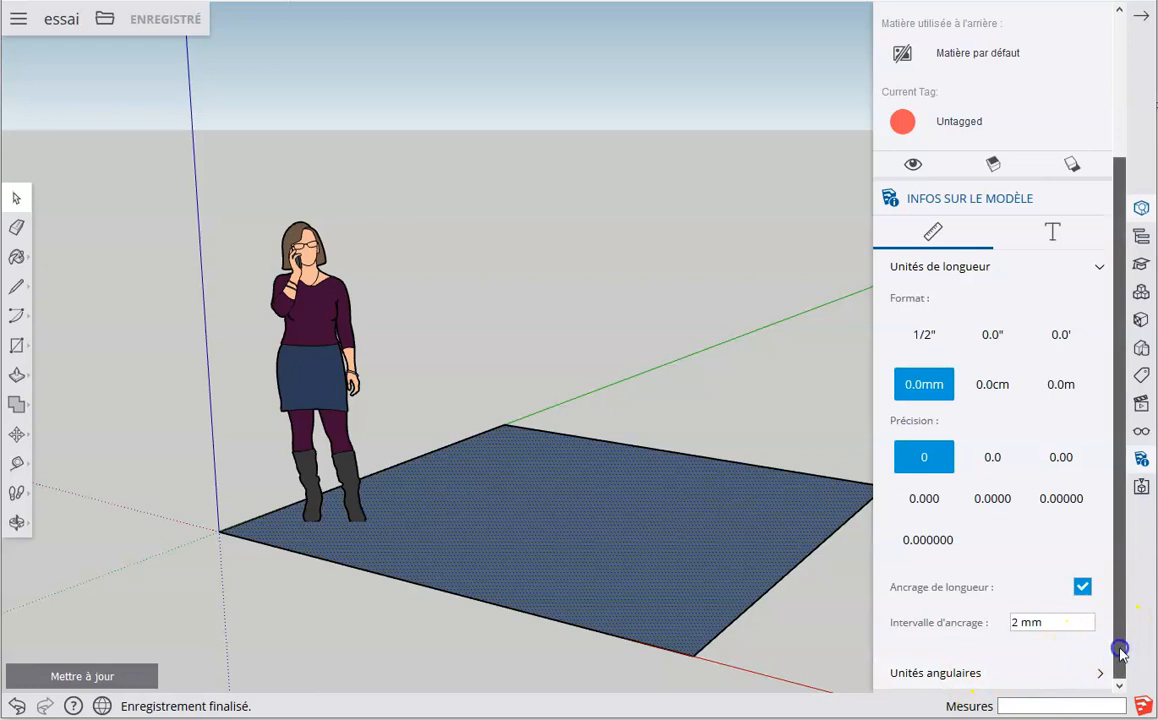
Set the angular units' precision to 0, review the face's entity information and close the settings.
{"action": "left_click", "coordinate": [1103, 676]}
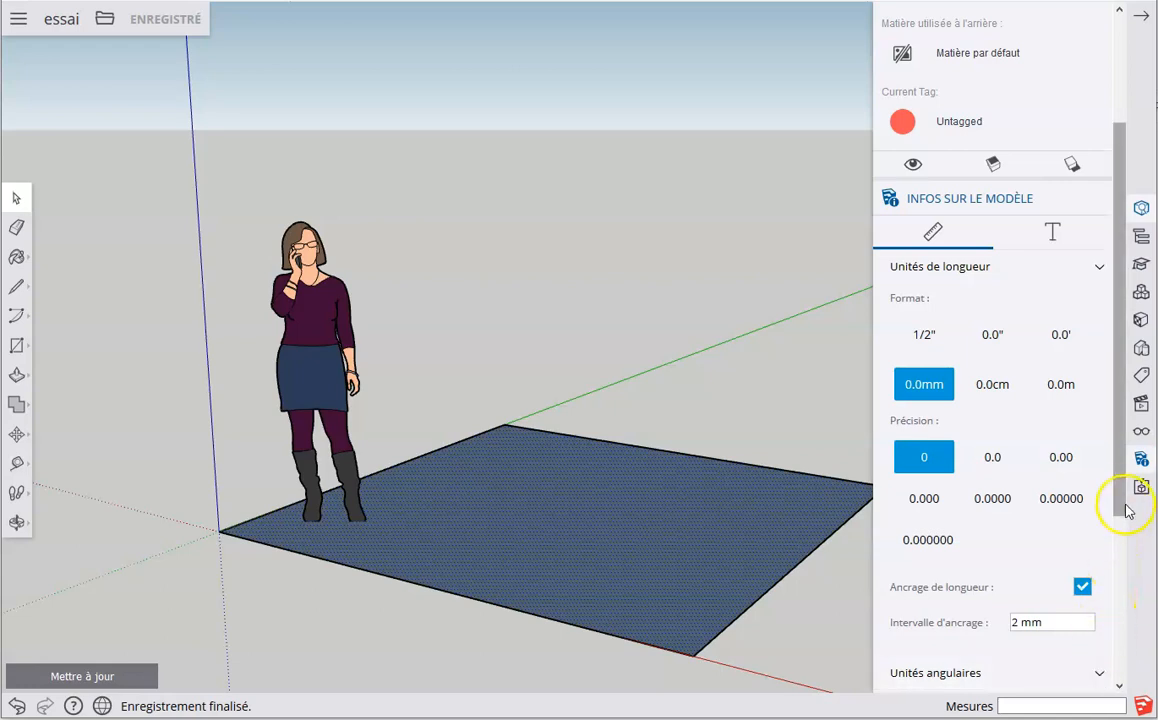
{"action": "left_click_drag", "start_coordinate": [1121, 471], "coordinate": [1121, 652]}
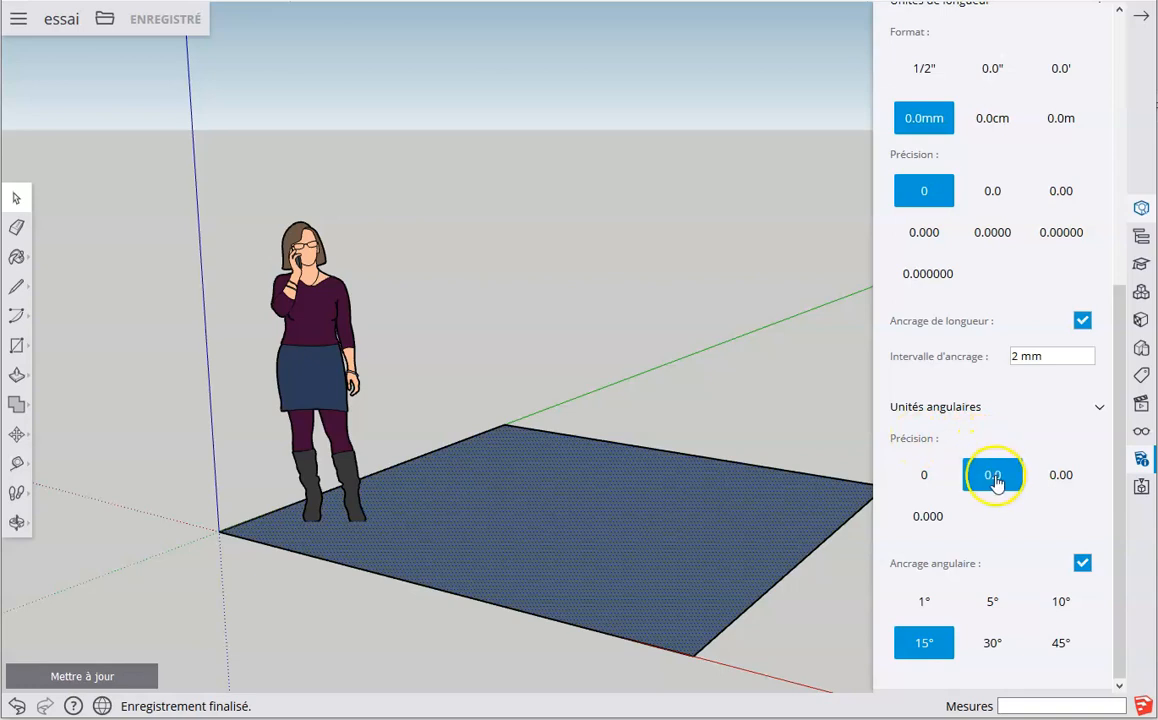
{"action": "left_click", "coordinate": [923, 480]}
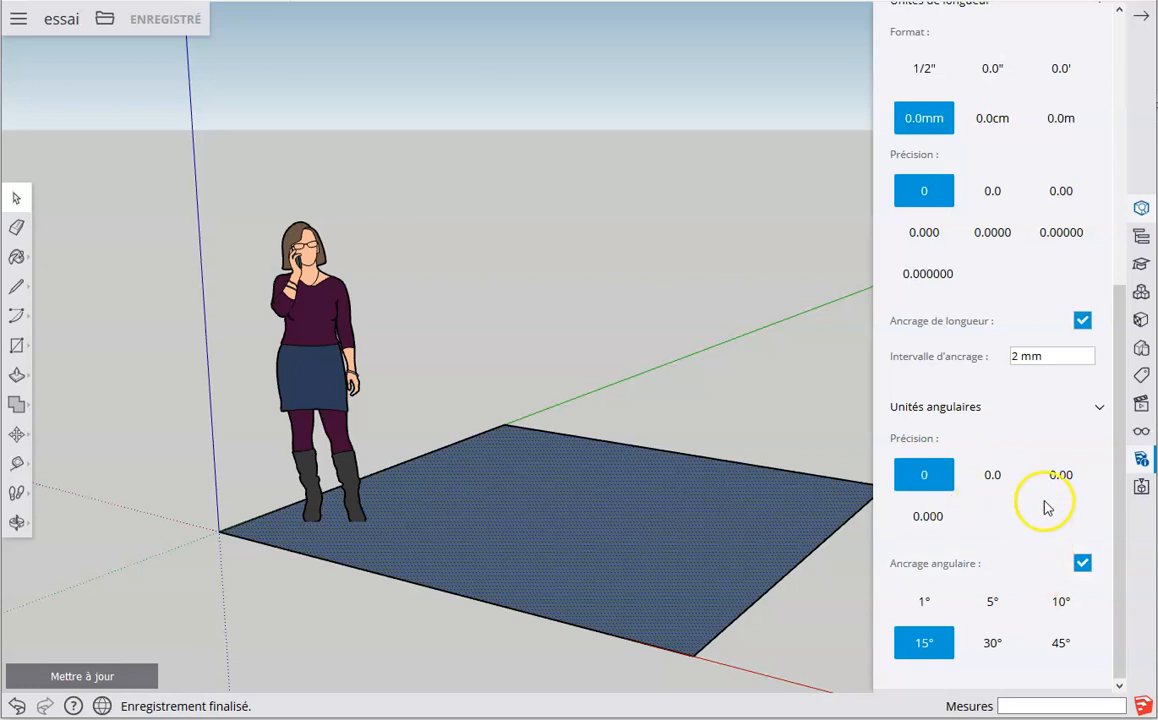
{"action": "left_click", "coordinate": [1100, 413]}
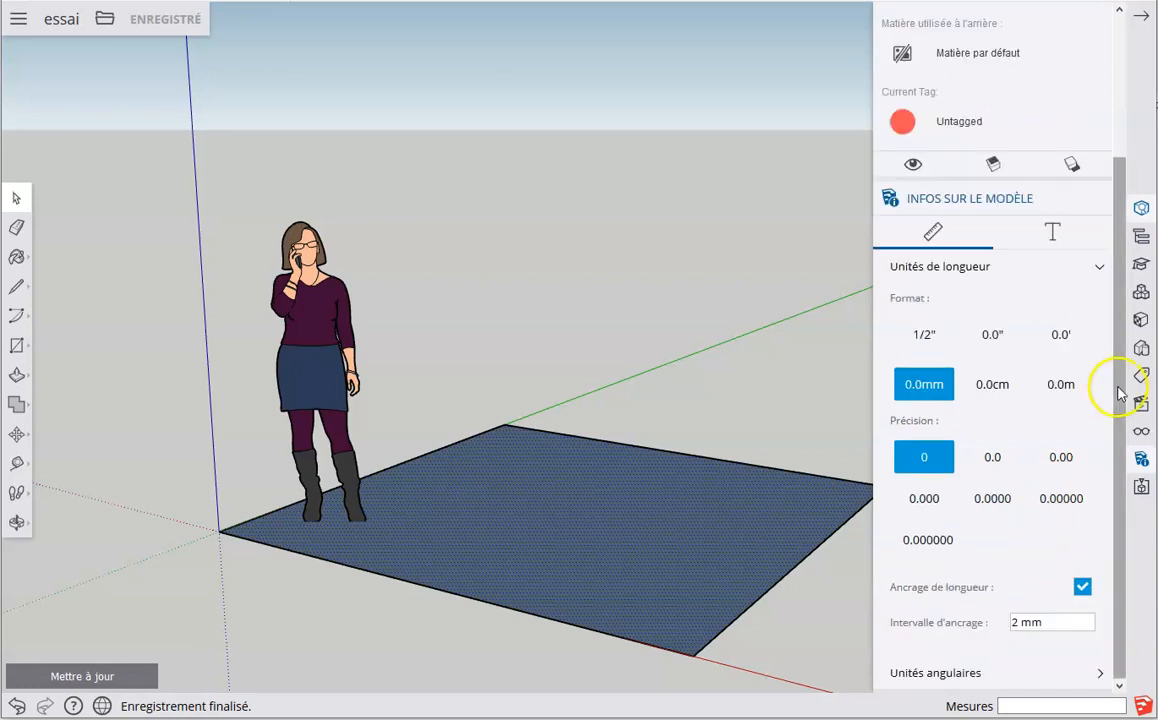
{"action": "left_click_drag", "start_coordinate": [1119, 405], "coordinate": [1119, 266]}
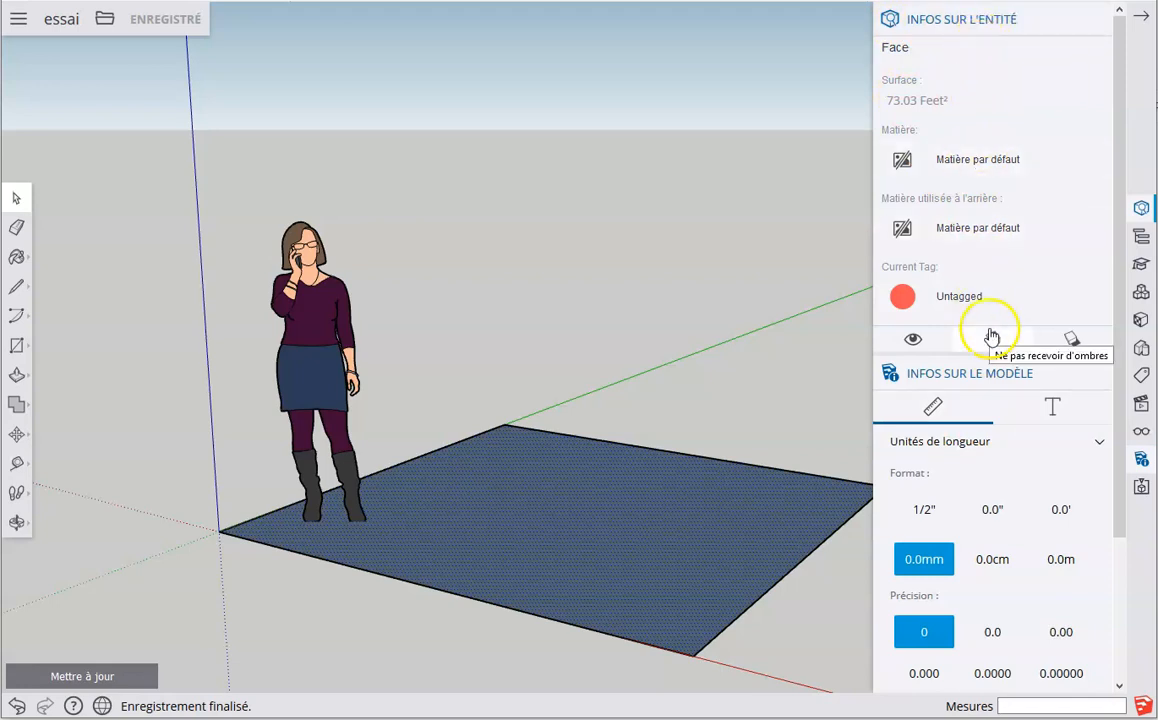
{"action": "left_click", "coordinate": [1143, 20]}
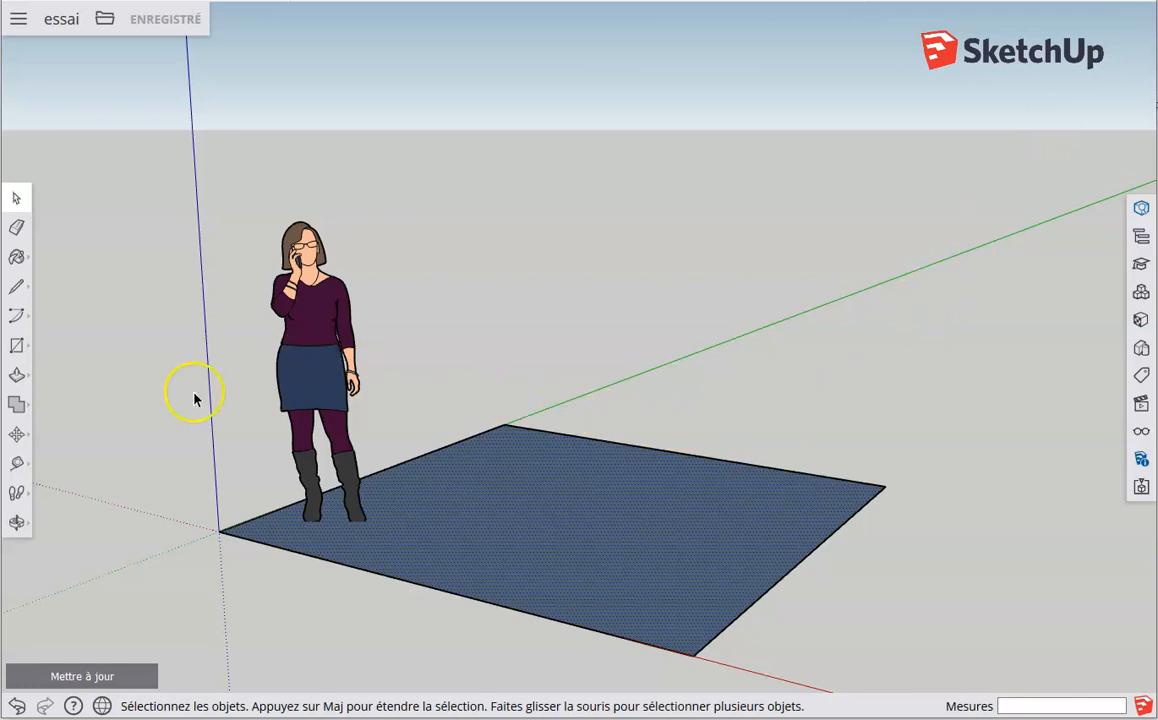
Measure the rectangle's rear edge with the Tape Measure, from the corner on the green axis to the far corner.
{"action": "left_click", "coordinate": [18, 465]}
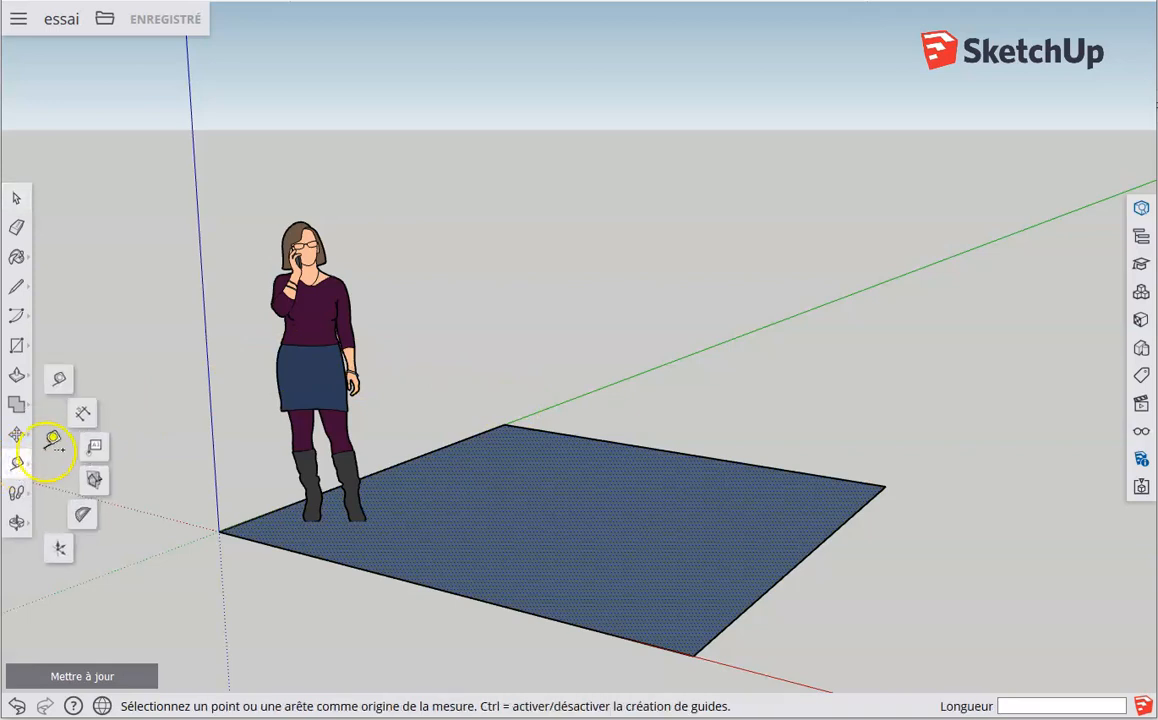
{"action": "left_click", "coordinate": [58, 381]}
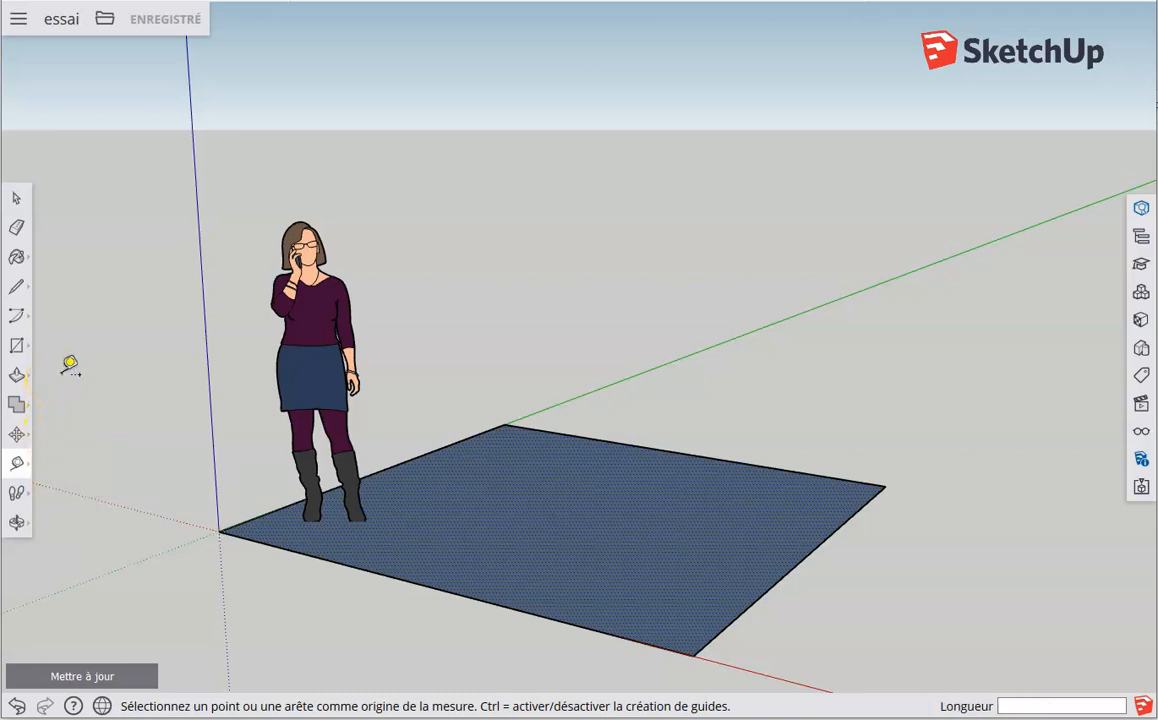
{"action": "left_click", "coordinate": [504, 424]}
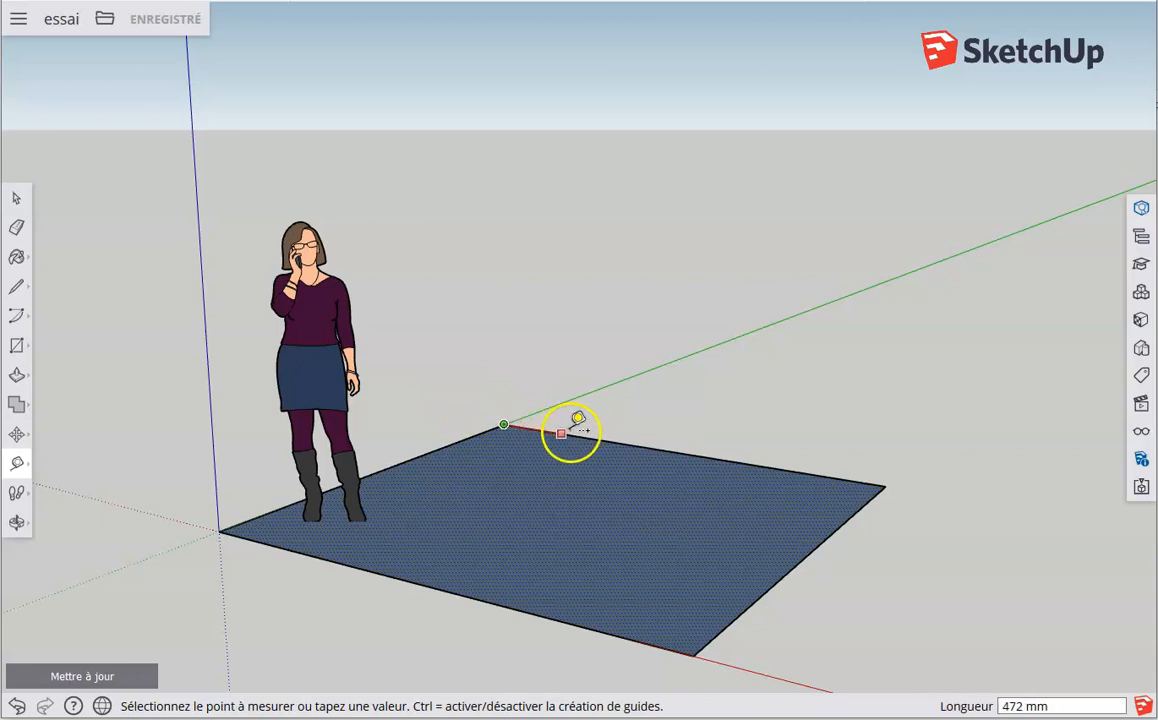
{"action": "left_click", "coordinate": [885, 485]}
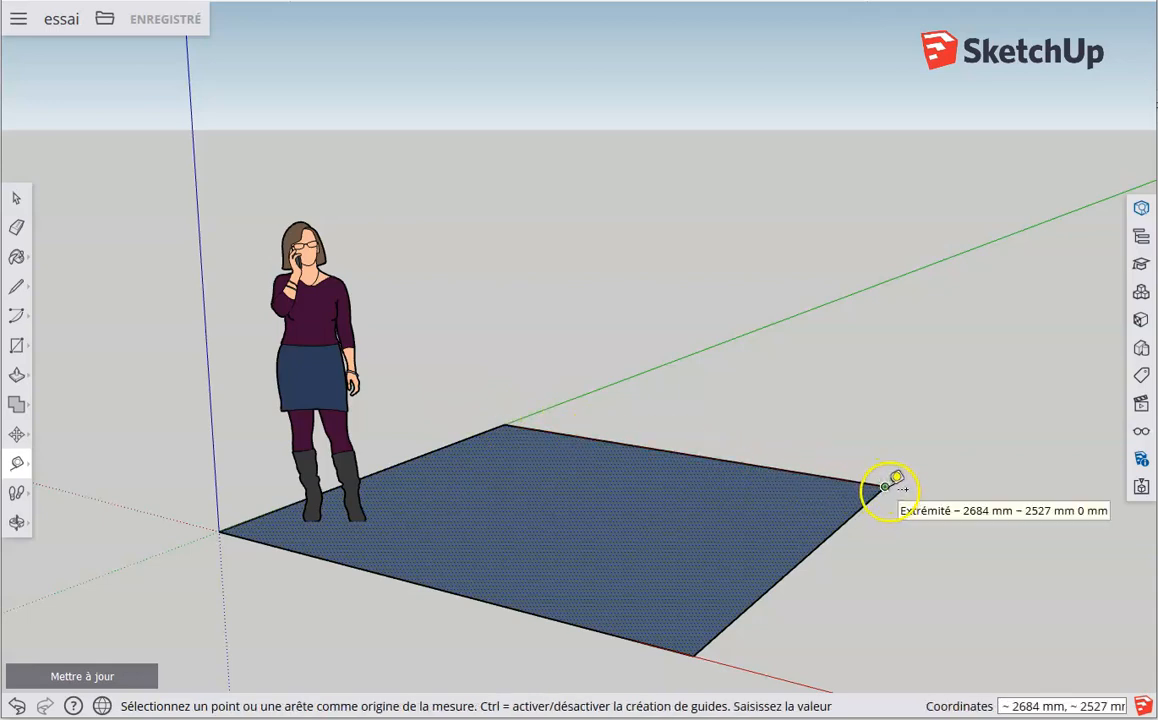
Select the rectangle's face together with its four bounding edges.
{"action": "left_click", "coordinate": [16, 198]}
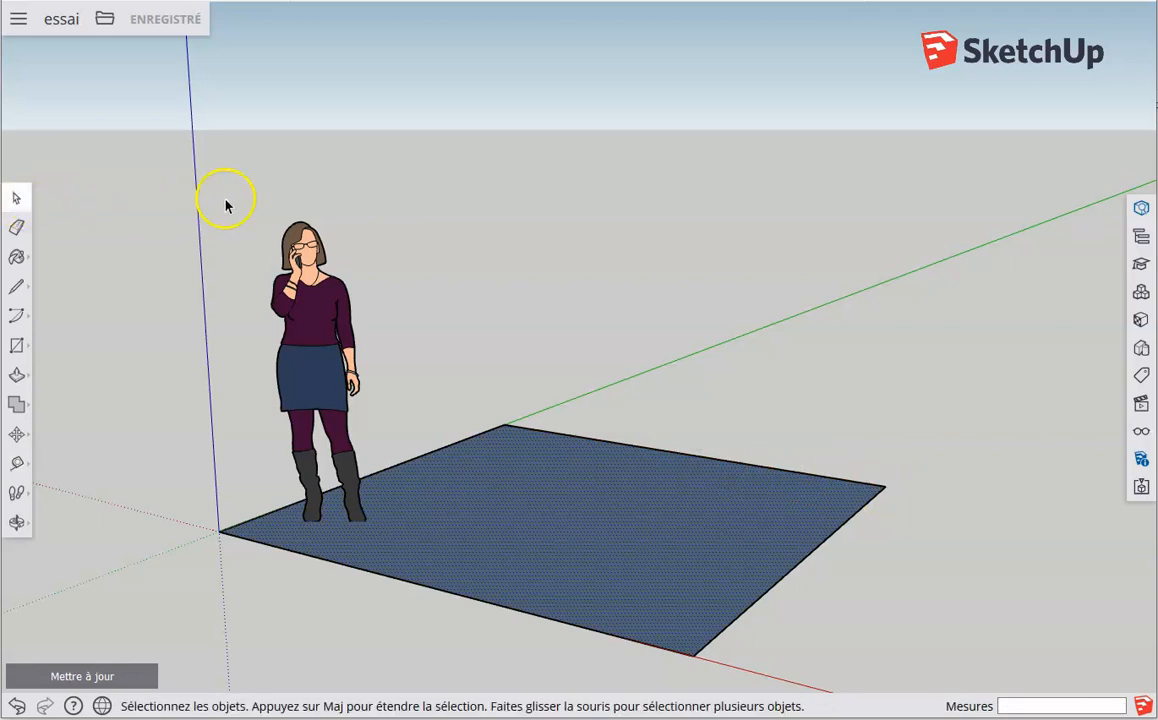
{"action": "left_click", "coordinate": [577, 538]}
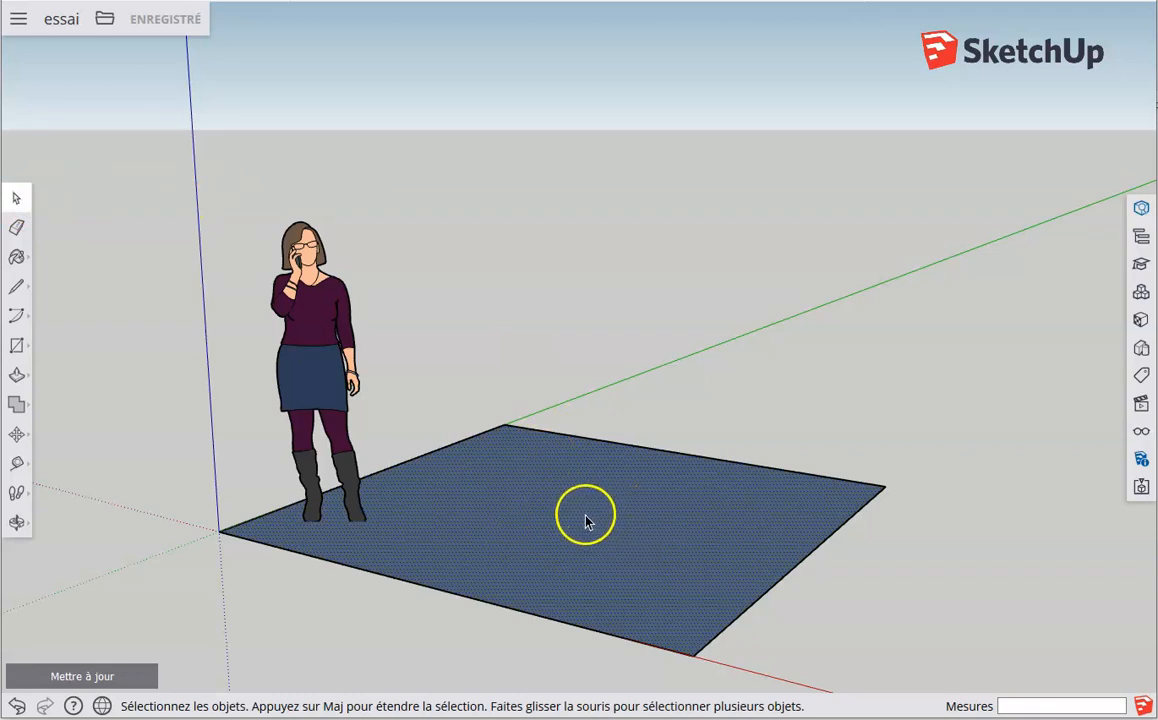
{"action": "double_click", "coordinate": [588, 532]}
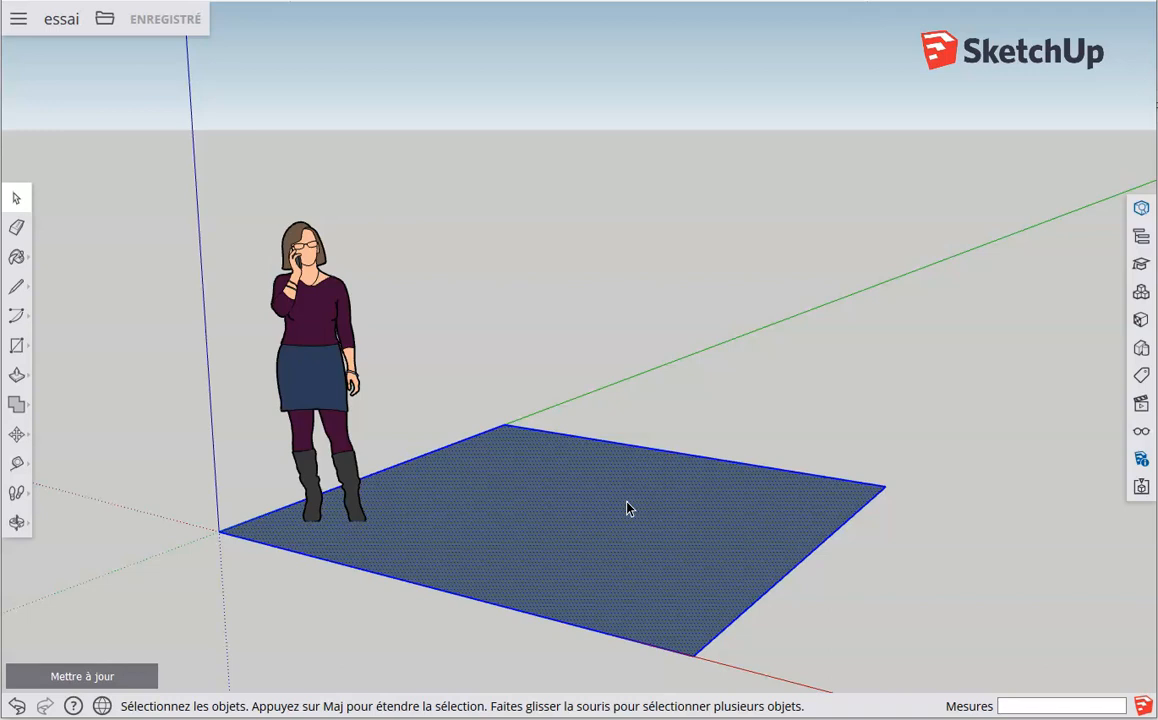
Delete the rectangle's selected face and edges together, and undo the deletion.
{"action": "key", "text": "Delete"}
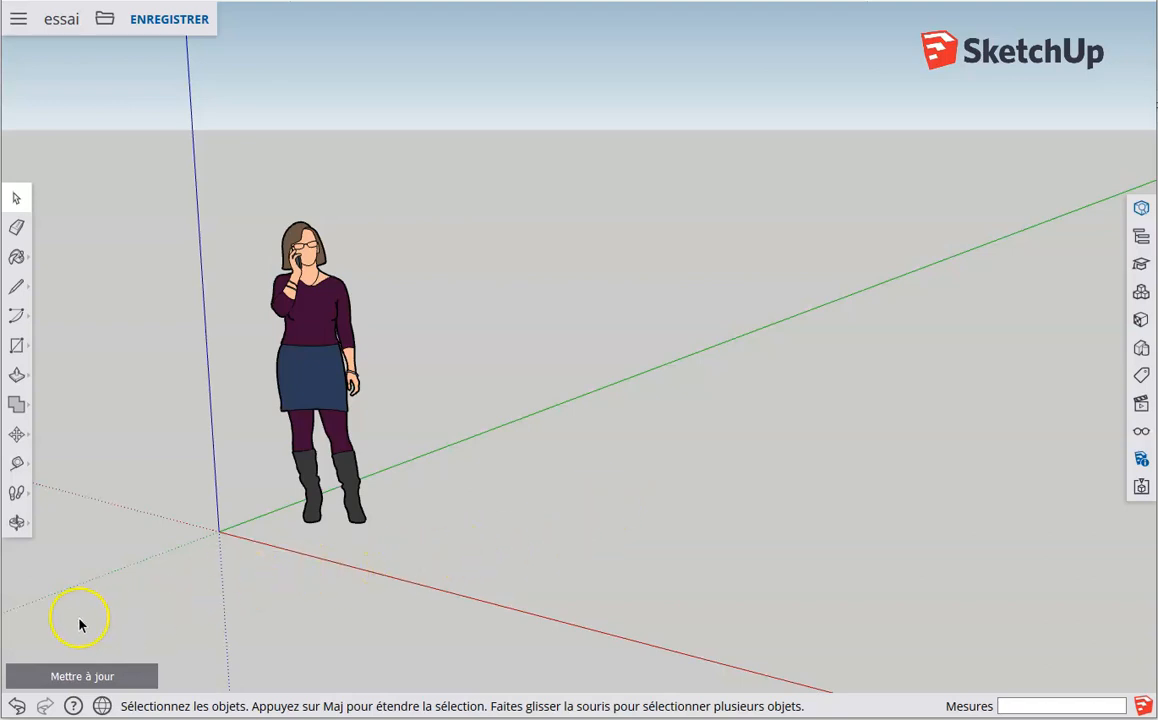
{"action": "left_click", "coordinate": [16, 707]}
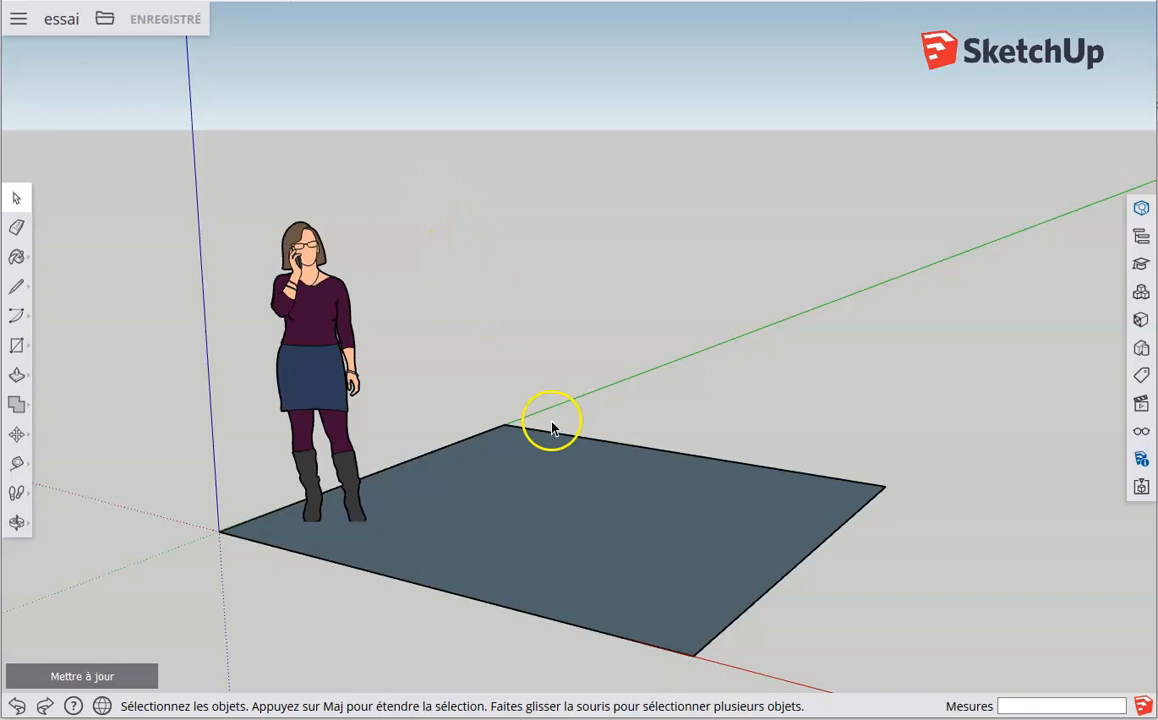
Delete the rectangle's face, its rear edge and the edge opposite the green axis, one after another.
{"action": "left_click", "coordinate": [583, 523]}
{"action": "key", "text": "Delete"}
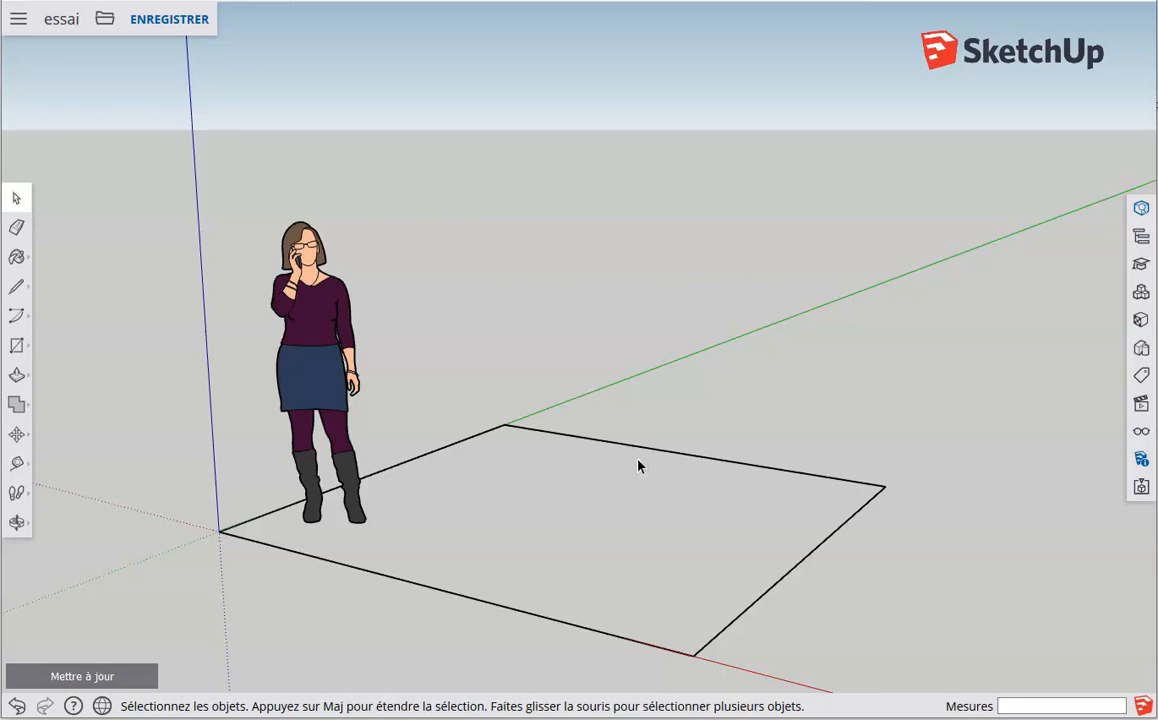
{"action": "left_click", "coordinate": [608, 487]}
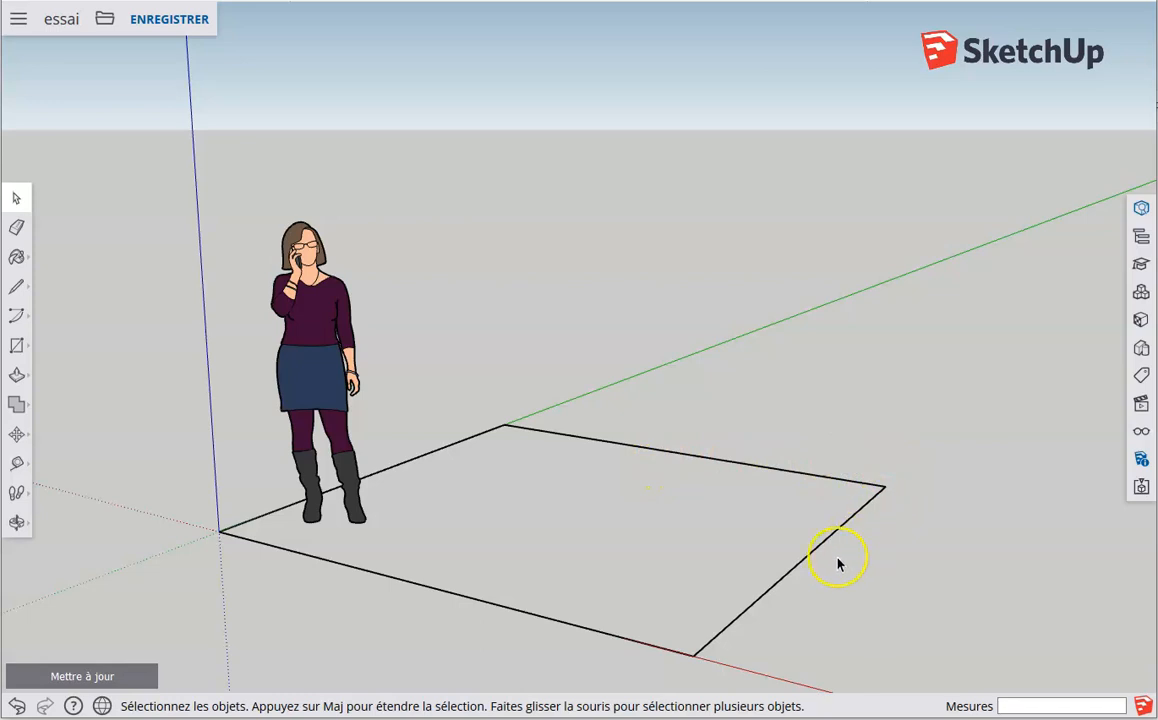
{"action": "left_click", "coordinate": [673, 457]}
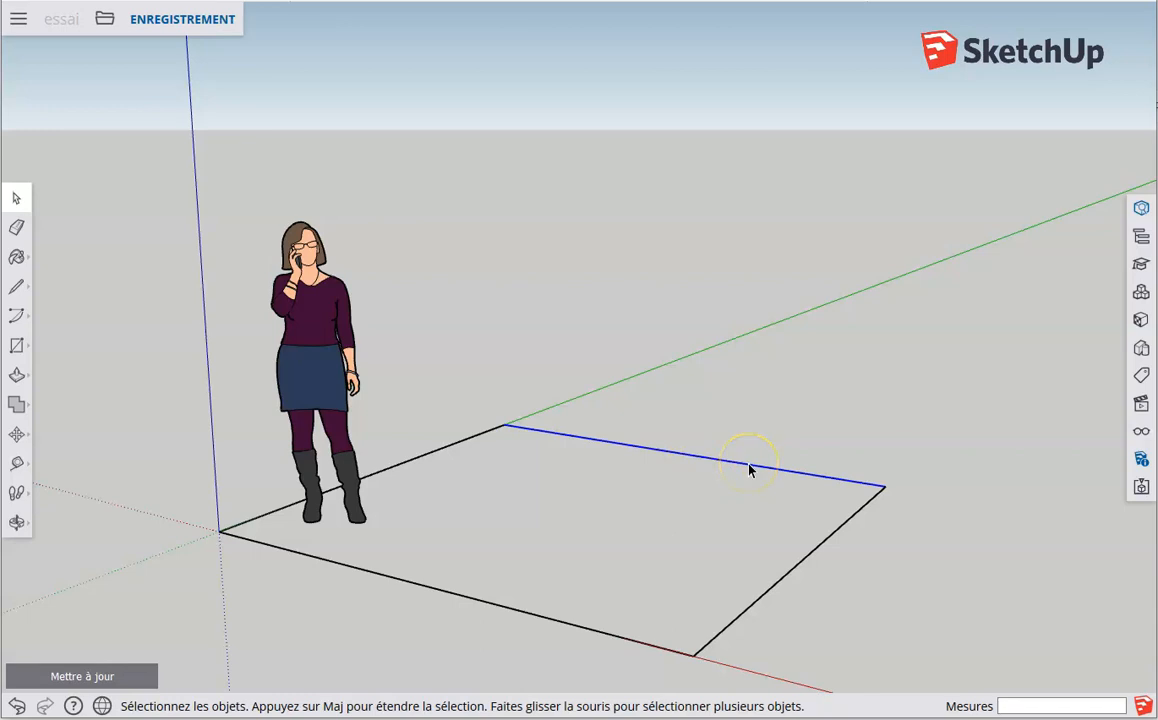
{"action": "key", "text": "Delete"}
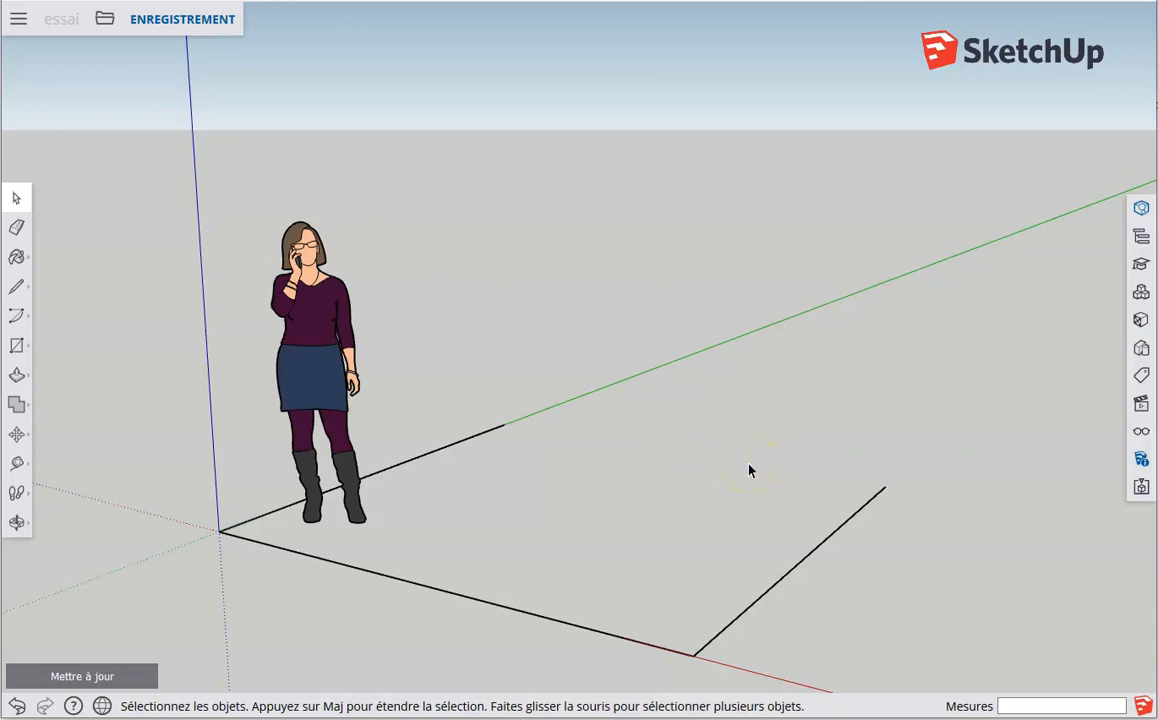
{"action": "left_click", "coordinate": [847, 522]}
{"action": "key", "text": "Delete"}
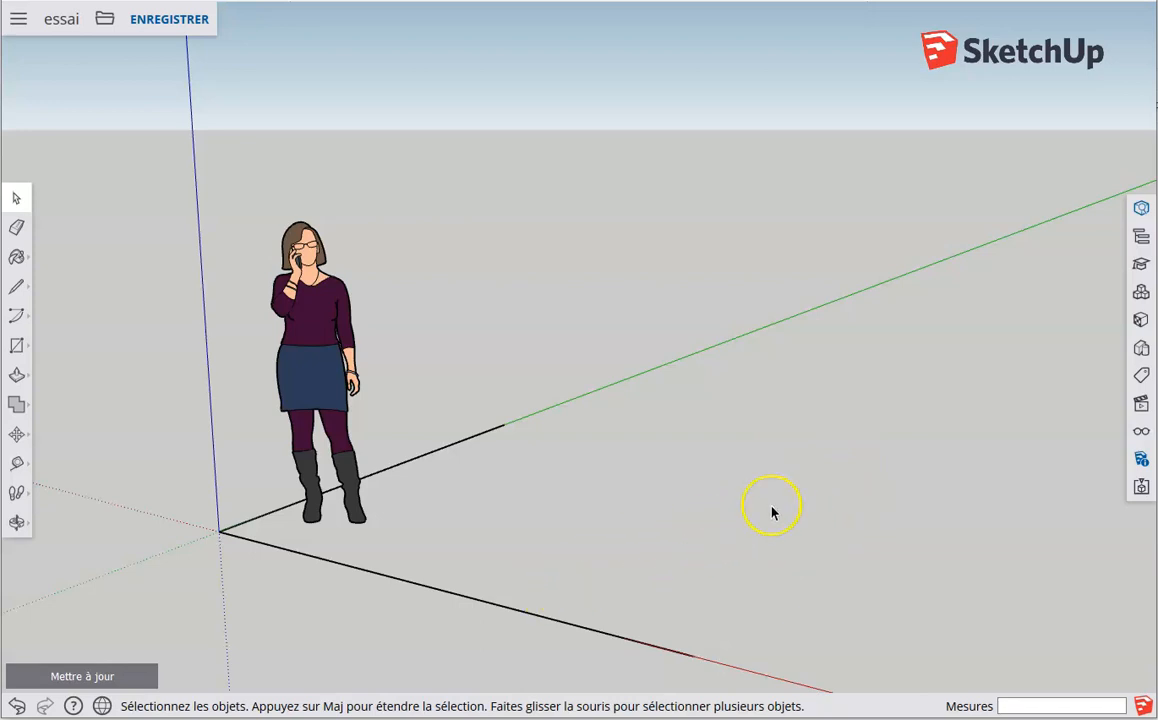
Undo the edge and face deletions, and keep undoing until the original rectangle's creation is reverted as well.
{"action": "left_click", "coordinate": [20, 706]}
{"action": "left_click", "coordinate": [19, 707]}
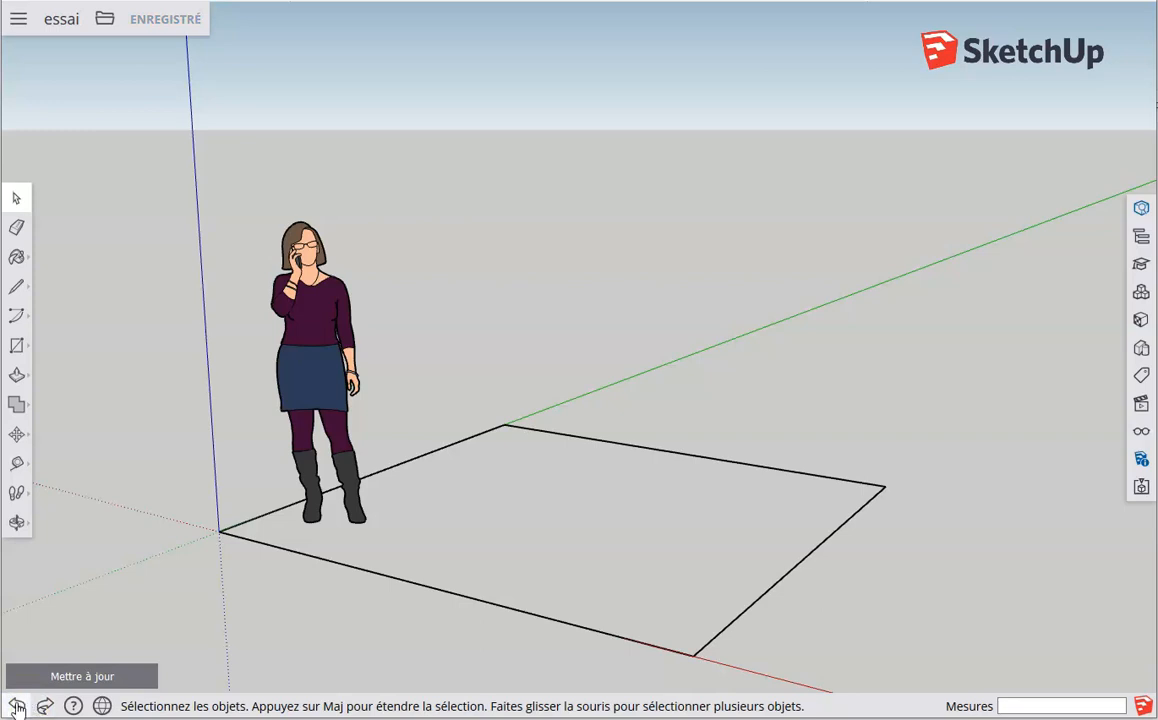
{"action": "left_click", "coordinate": [17, 707]}
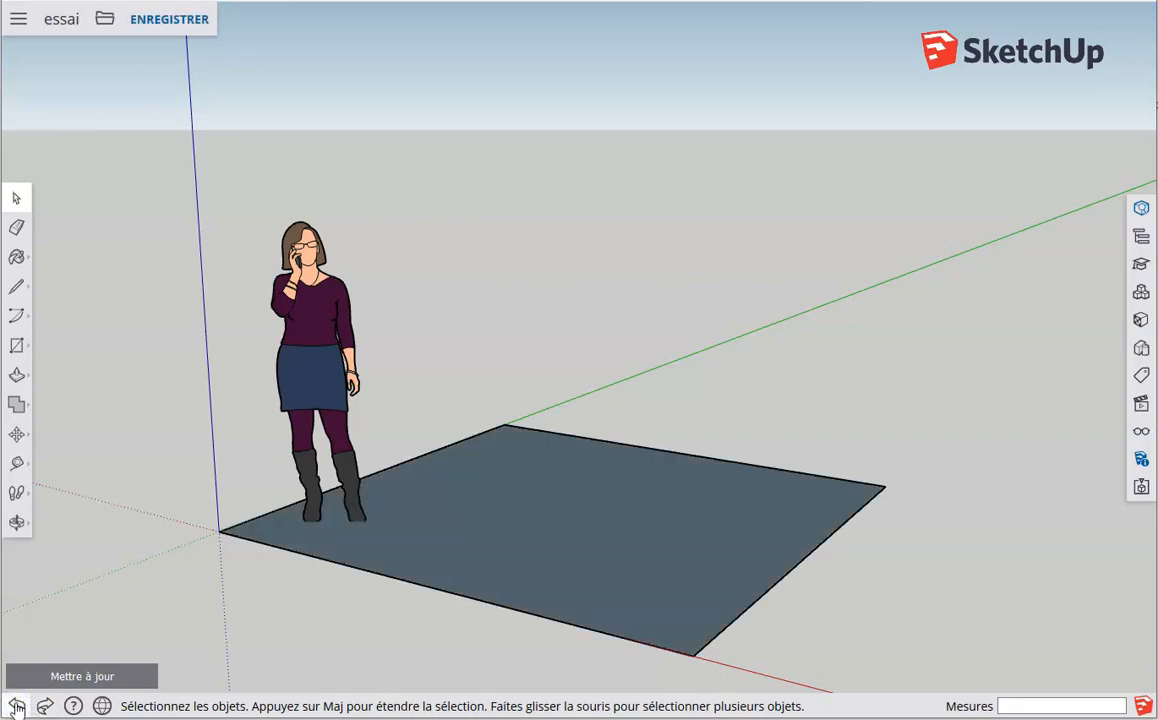
{"action": "left_click", "coordinate": [17, 707]}
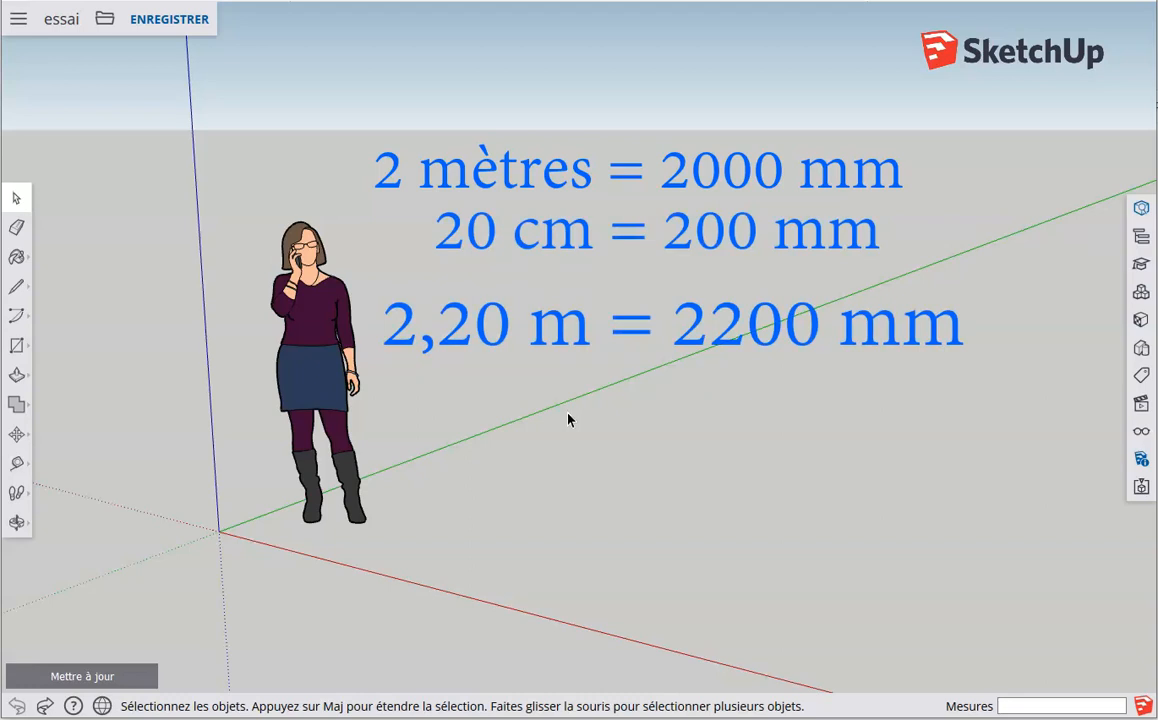
Draw a rectangle of 2220 by 2220 mm on the ground plane, starting from the origin.
{"action": "left_click", "coordinate": [531, 489]}
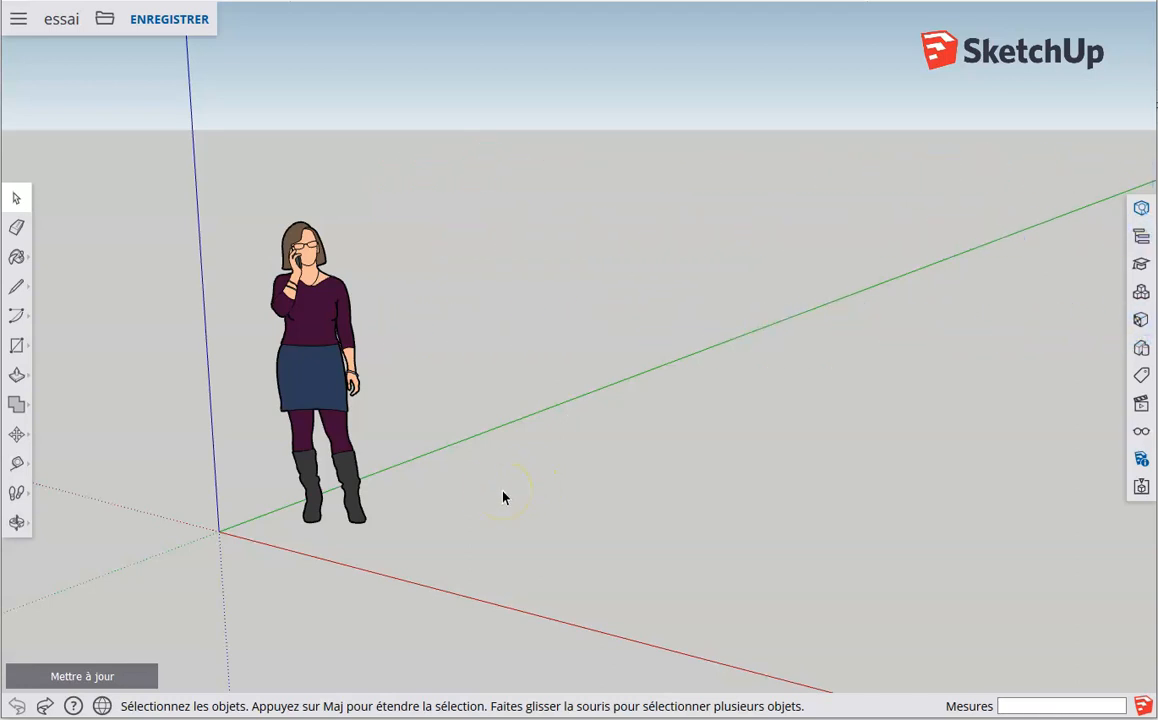
{"action": "left_click", "coordinate": [22, 346]}
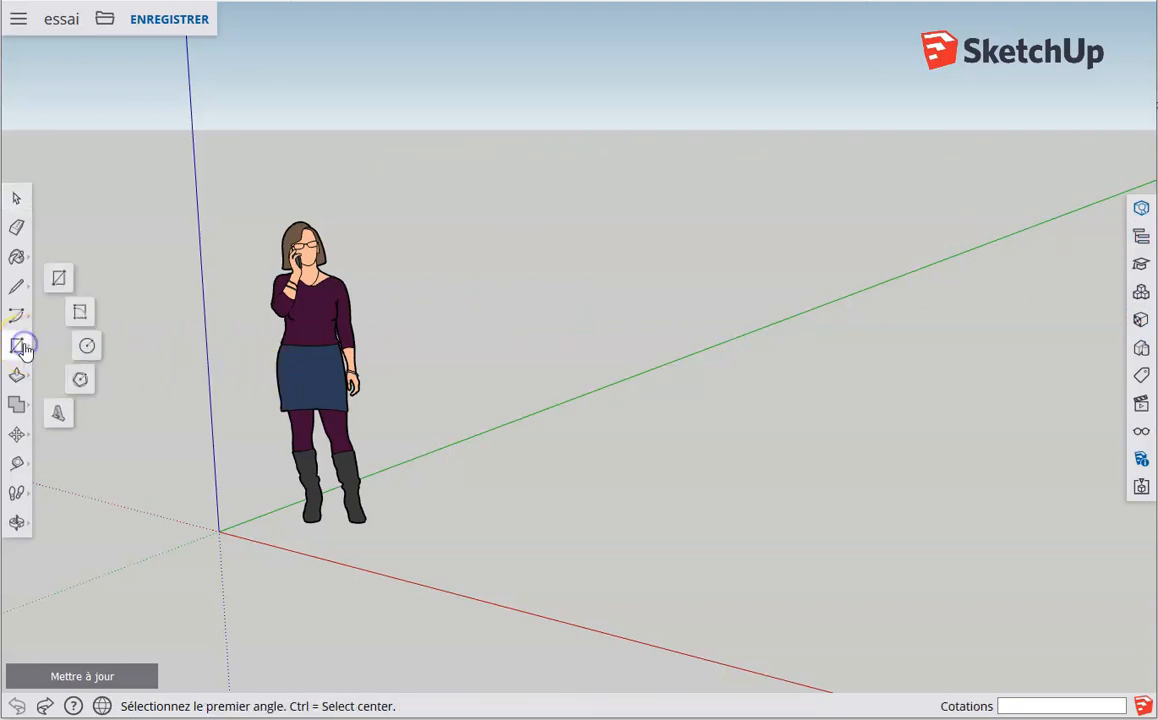
{"action": "left_click", "coordinate": [59, 278]}
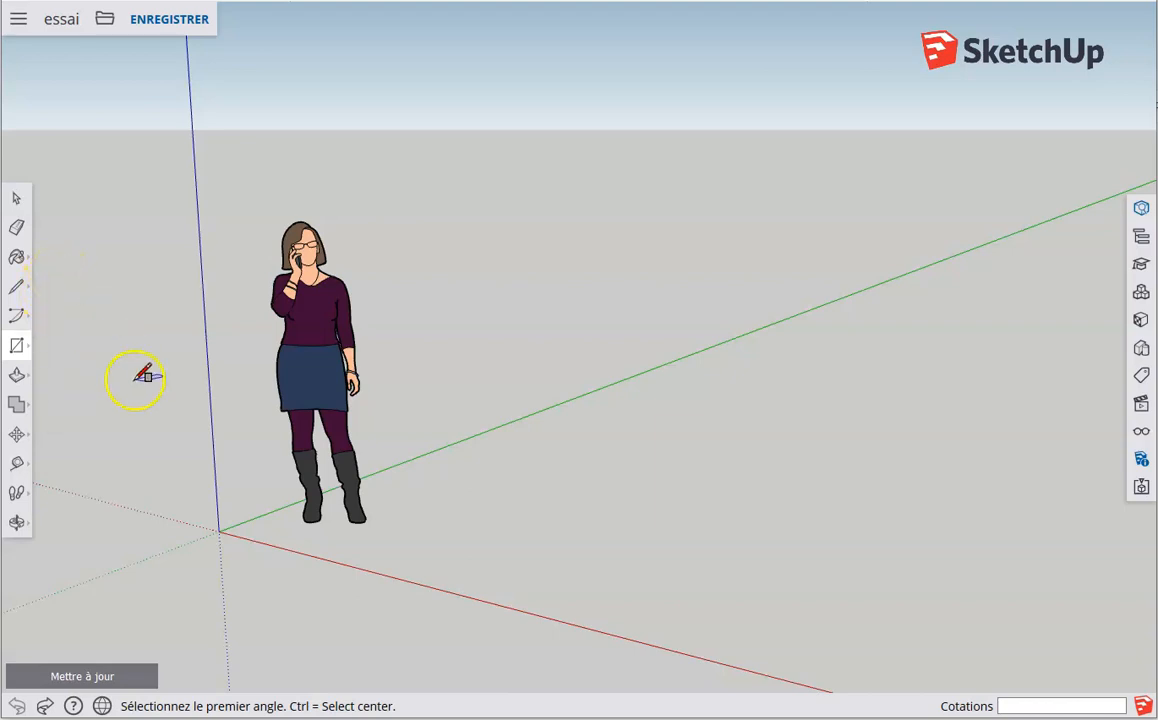
{"action": "left_click", "coordinate": [219, 531]}
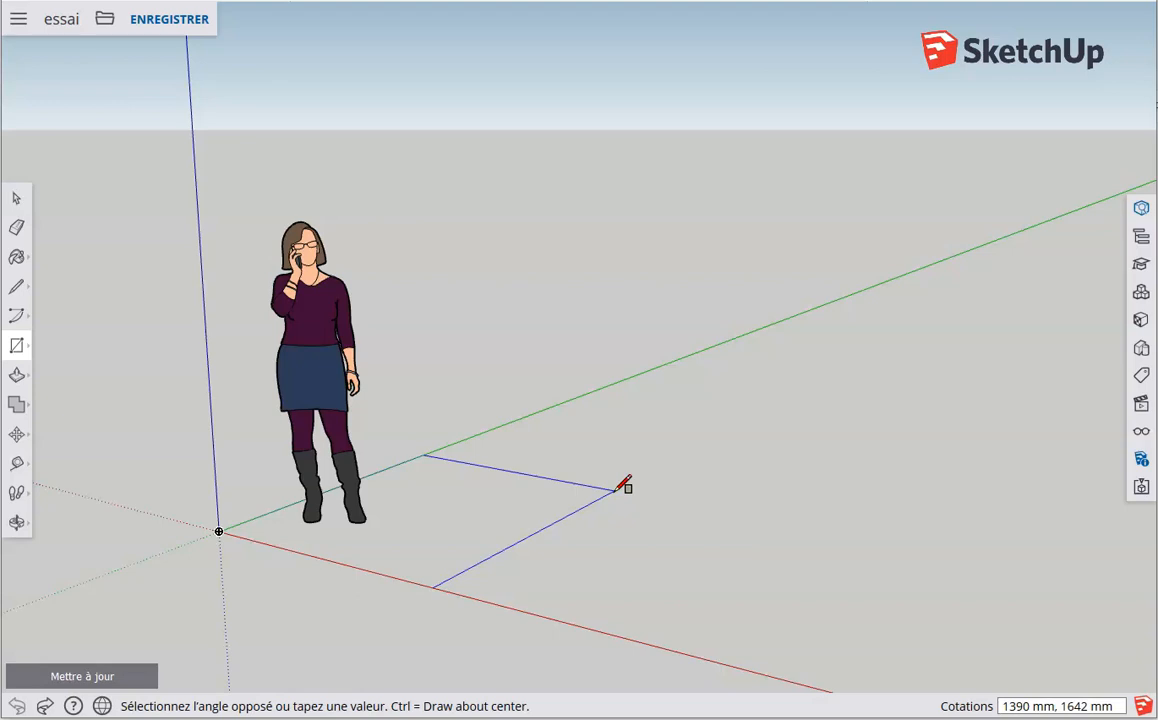
{"action": "type", "text": "2220,2220"}
{"action": "key", "text": "Return"}
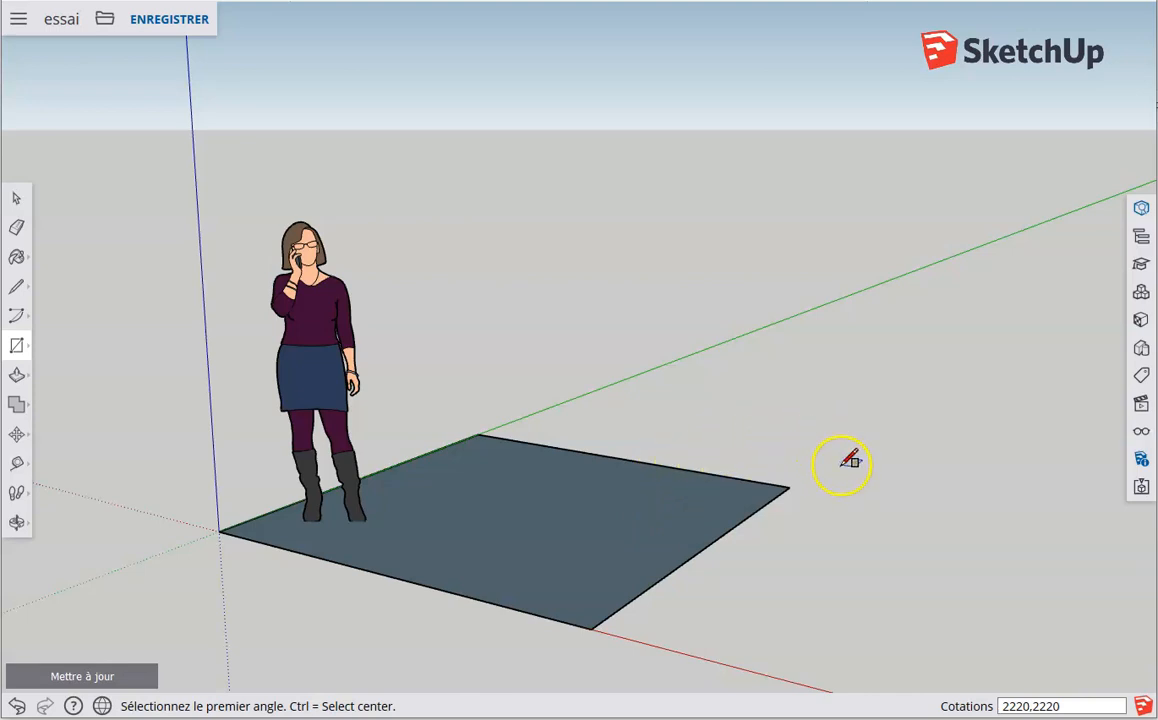
{"action": "key", "text": "ctrl+z"}
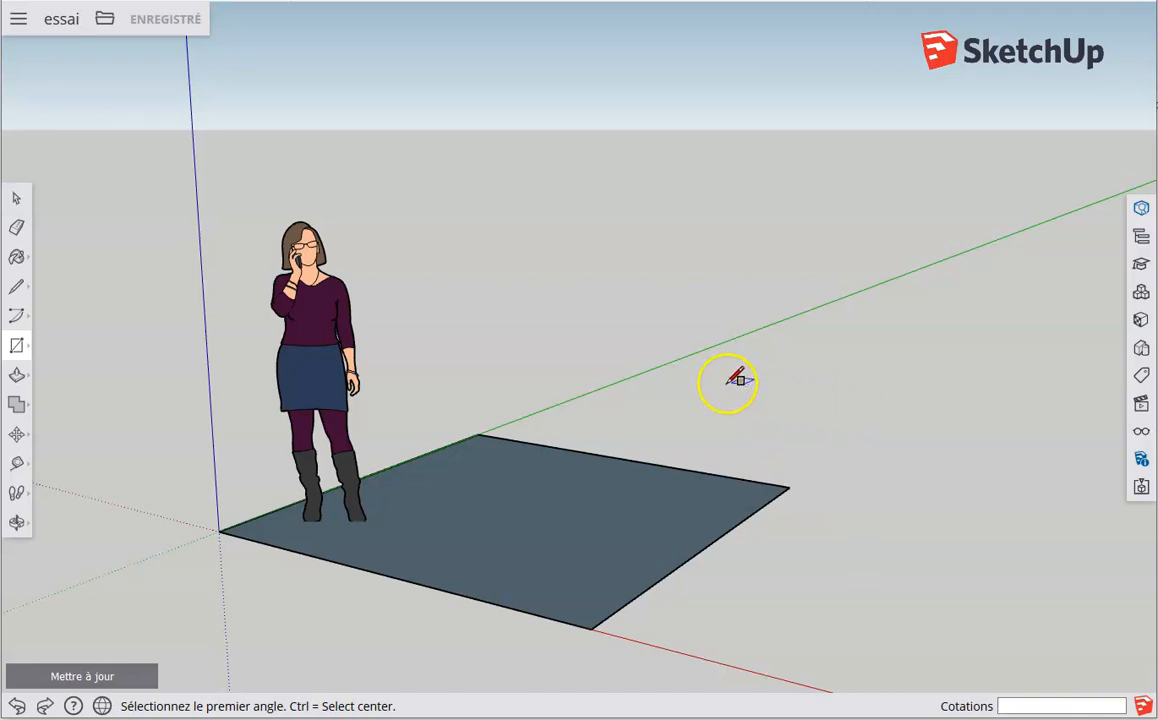
Extrude the square face upward with Push/Pull to a height of 2000 mm.
{"action": "left_click", "coordinate": [20, 377]}
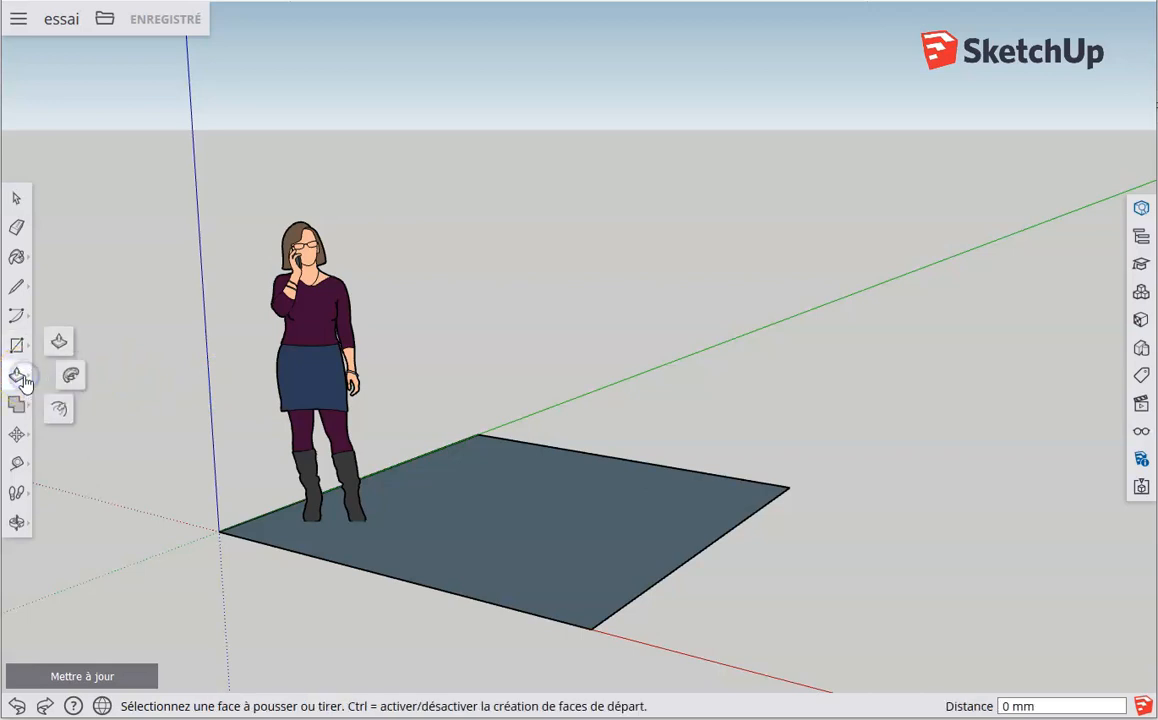
{"action": "left_click", "coordinate": [57, 341]}
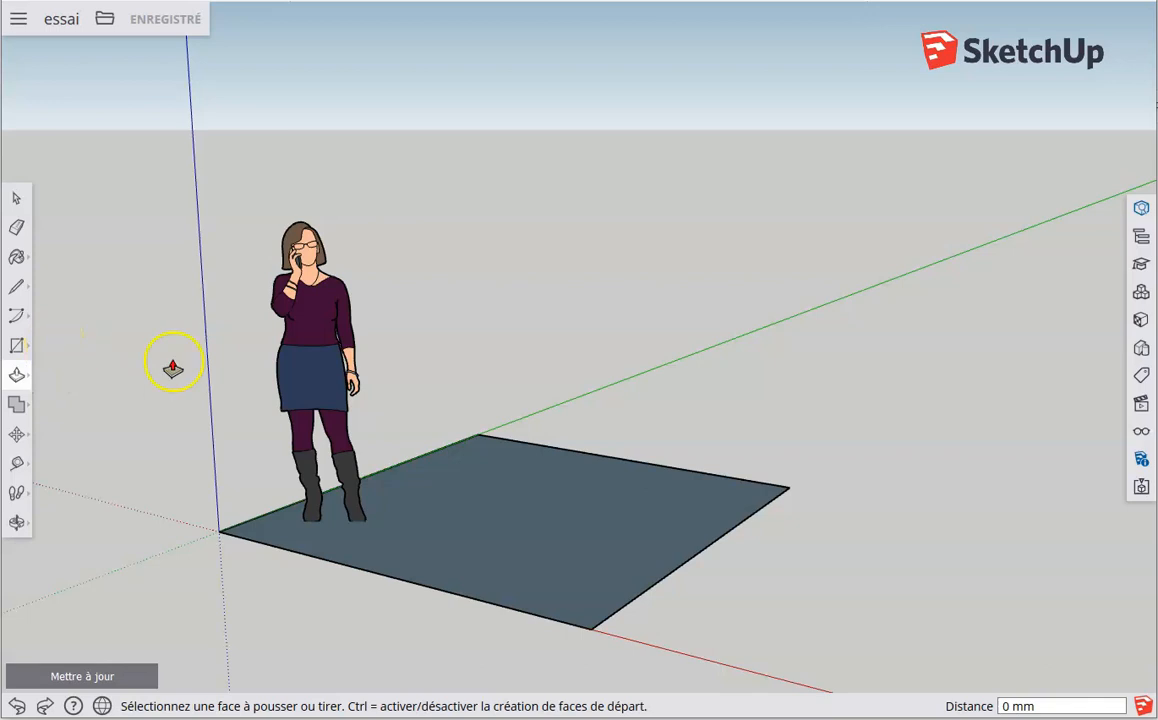
{"action": "left_click", "coordinate": [476, 515]}
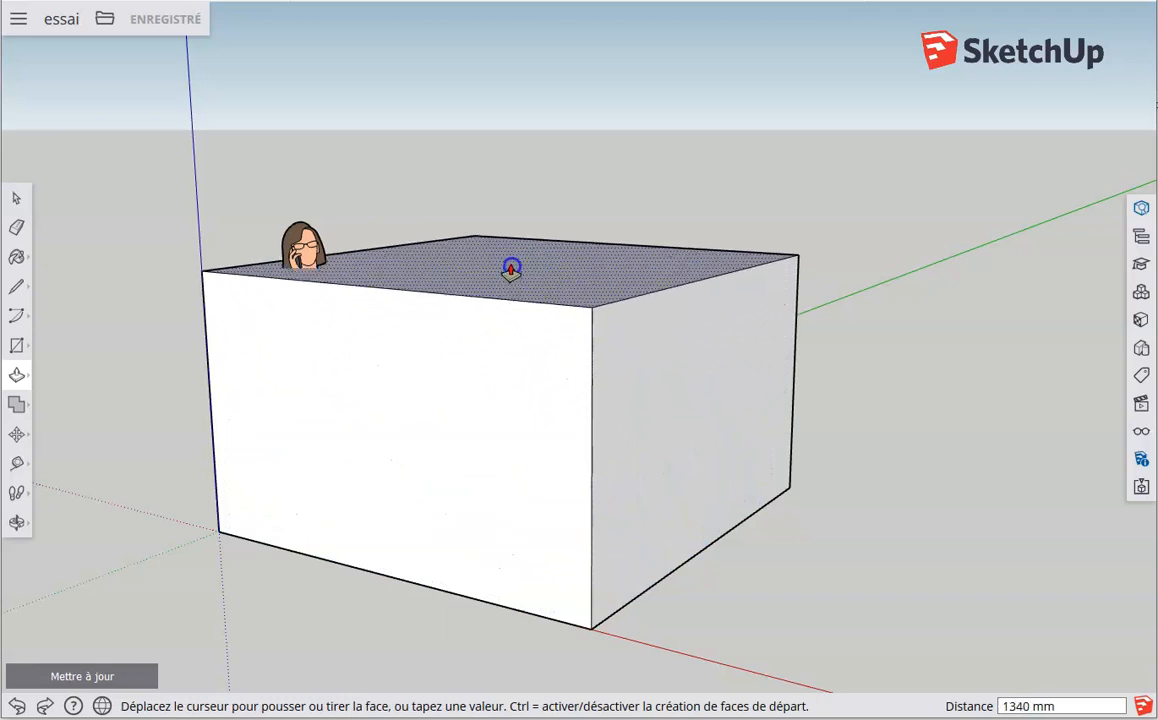
{"action": "left_click", "coordinate": [510, 203]}
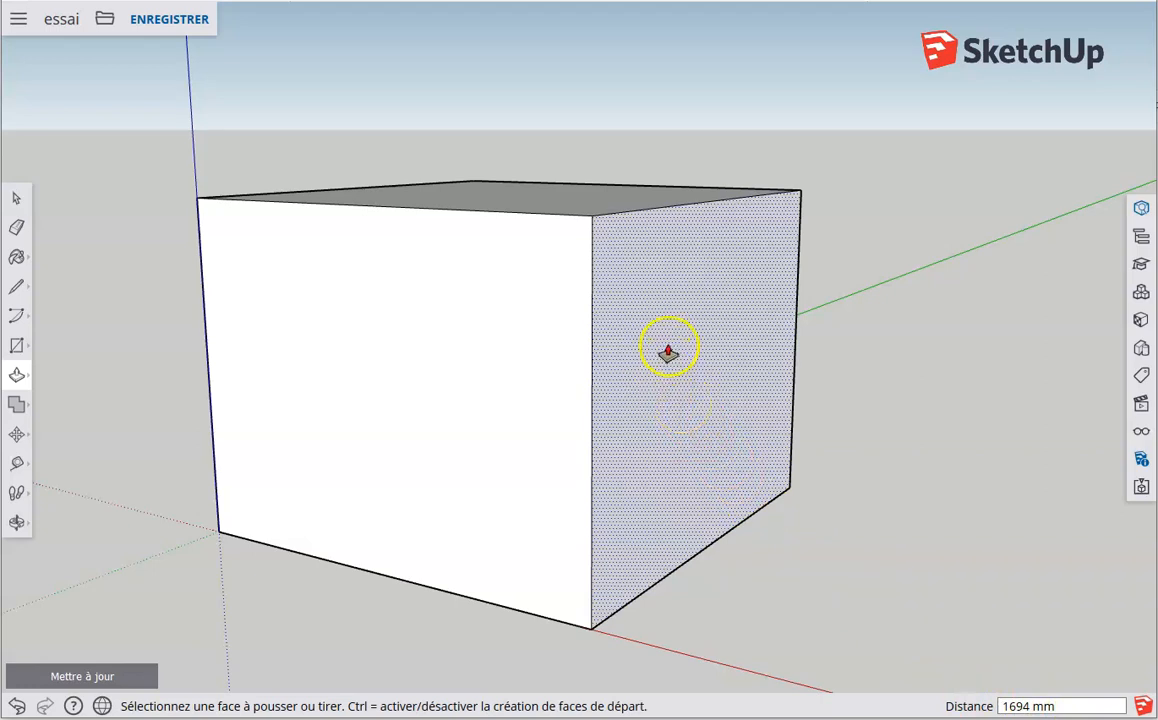
{"action": "type", "text": "2000"}
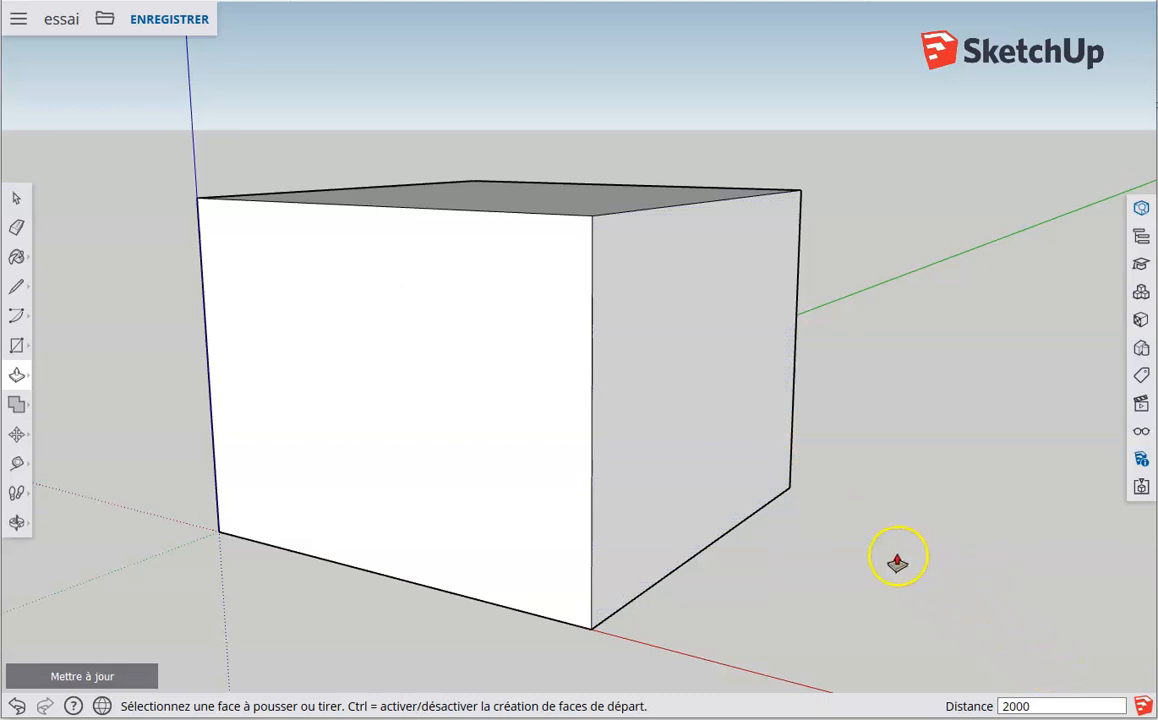
{"action": "key", "text": "Return"}
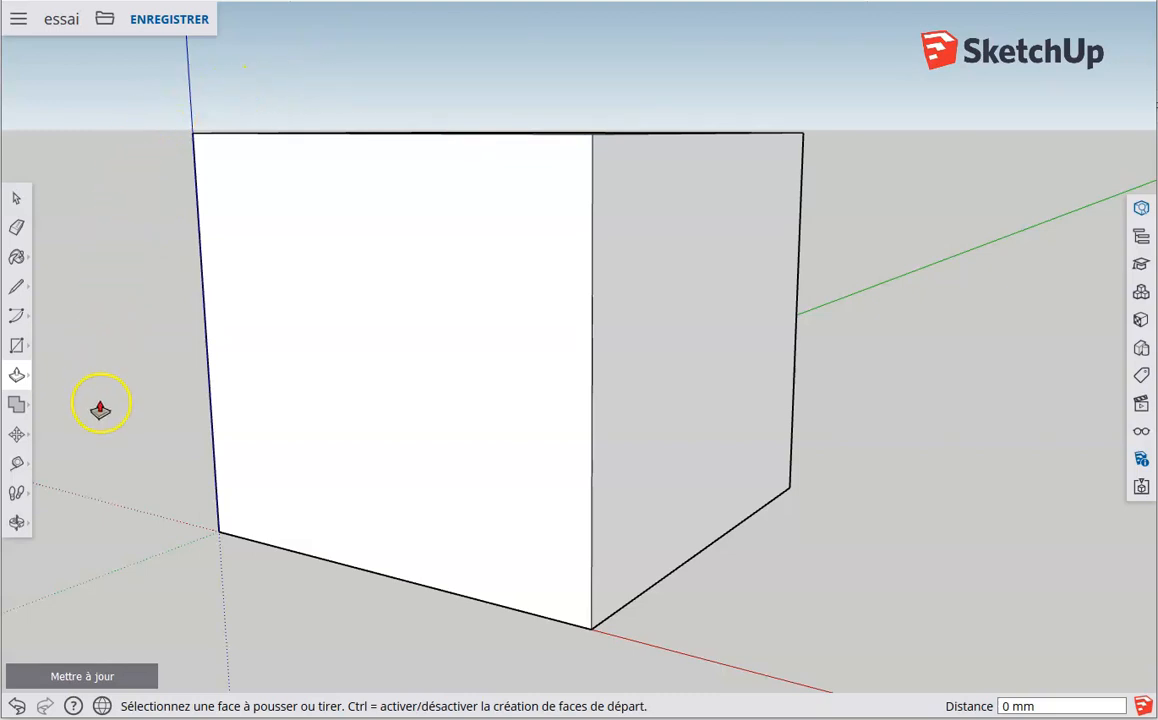
Orbit around the box until its top face is viewed from directly above.
{"action": "left_click", "coordinate": [24, 528]}
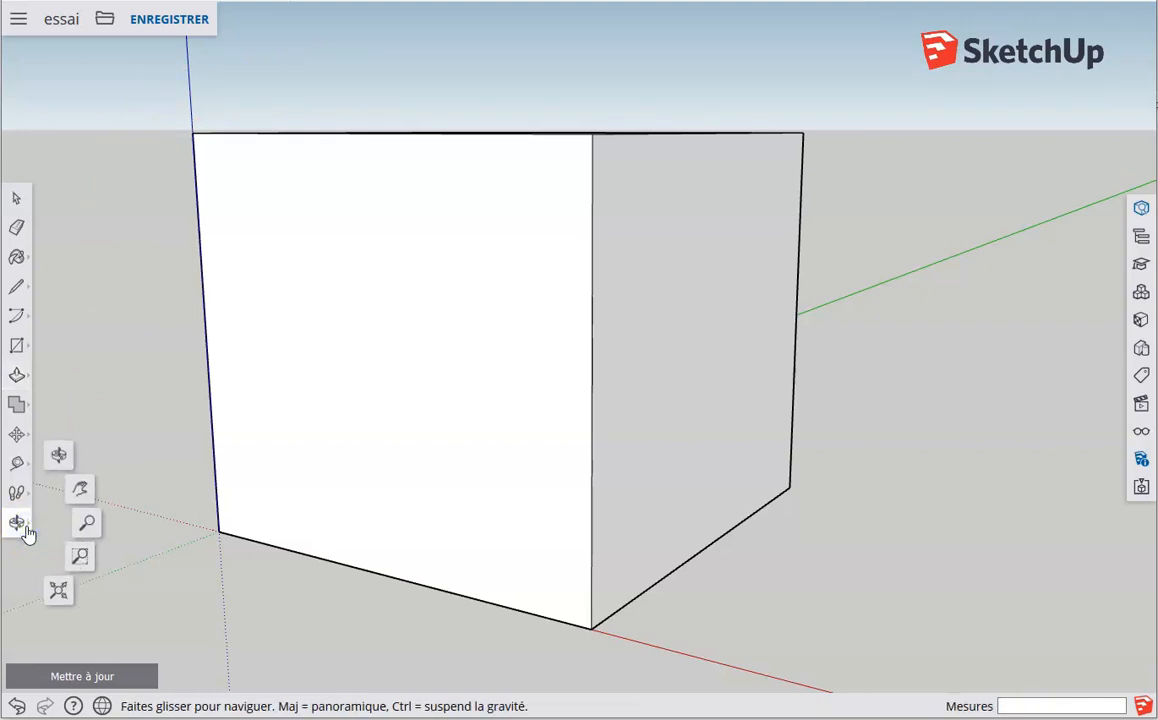
{"action": "left_click", "coordinate": [59, 457]}
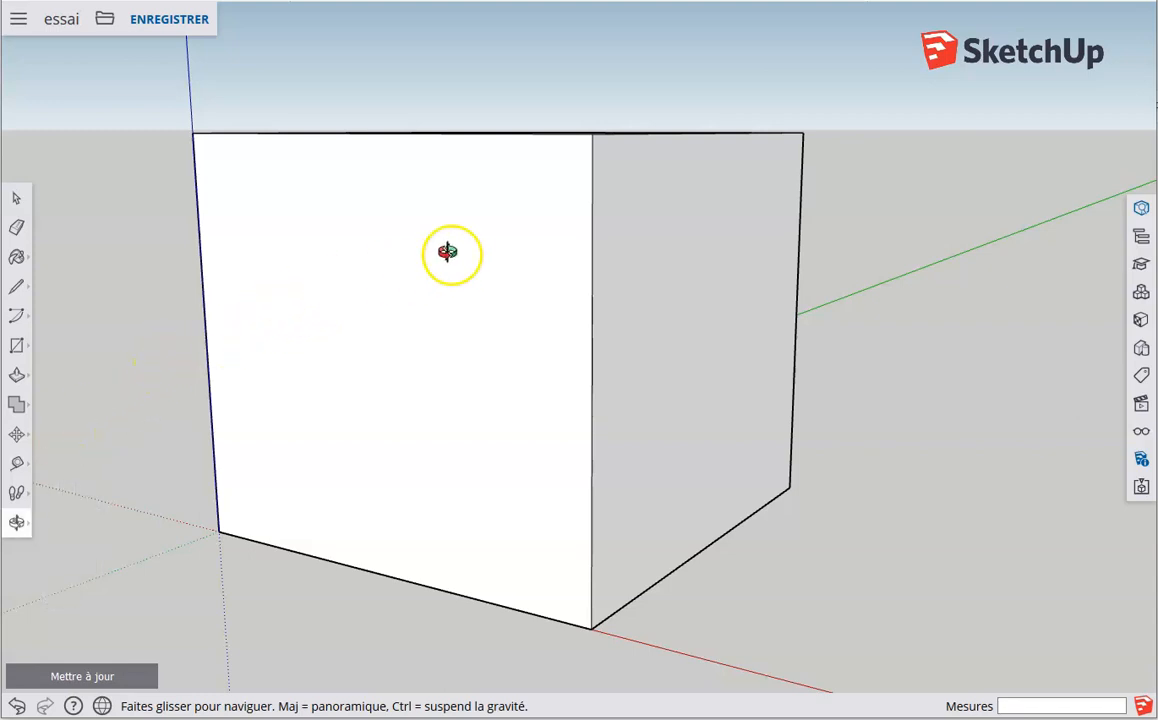
{"action": "left_click_drag", "start_coordinate": [518, 231], "coordinate": [541, 330]}
{"action": "left_click_drag", "start_coordinate": [465, 310], "coordinate": [651, 333]}
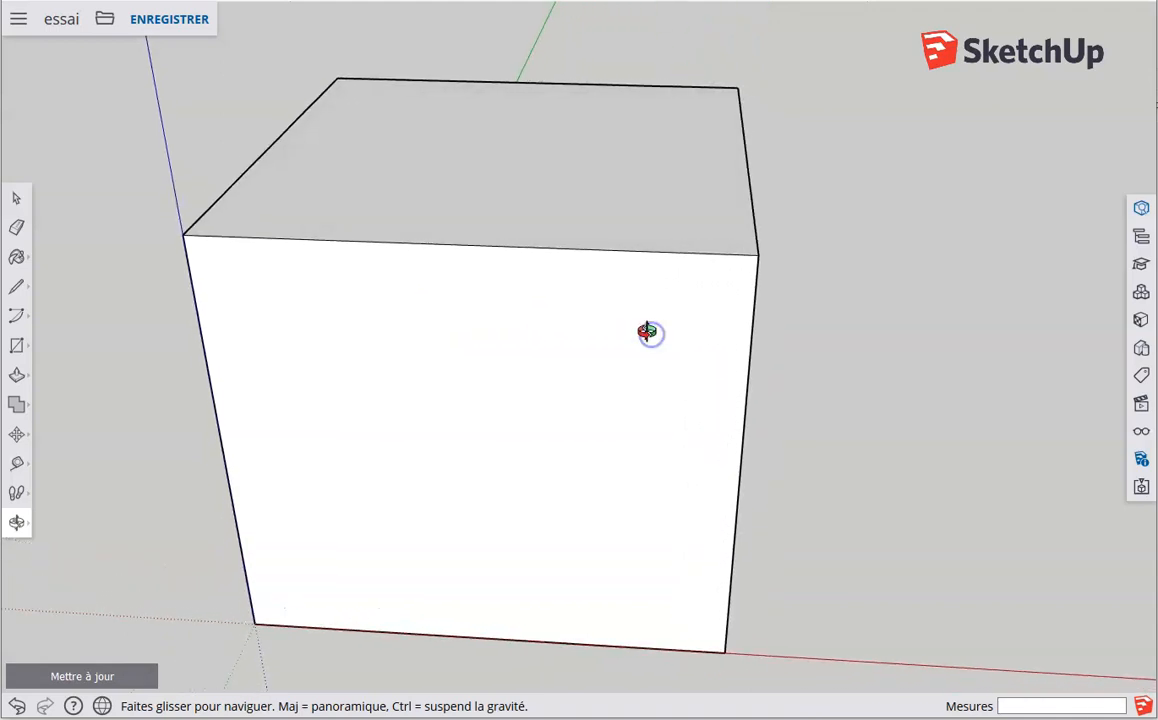
{"action": "left_click_drag", "start_coordinate": [527, 336], "coordinate": [589, 380]}
{"action": "left_click_drag", "start_coordinate": [582, 336], "coordinate": [543, 362]}
{"action": "left_click_drag", "start_coordinate": [539, 260], "coordinate": [480, 565]}
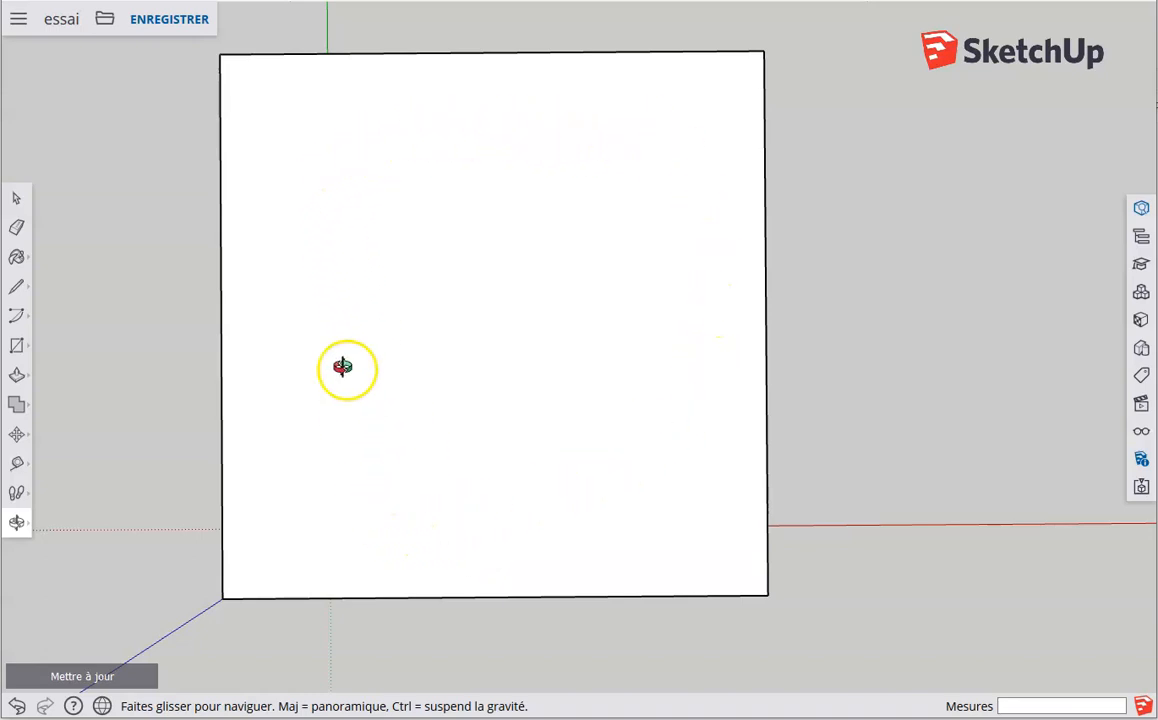
{"action": "key", "text": "space"}
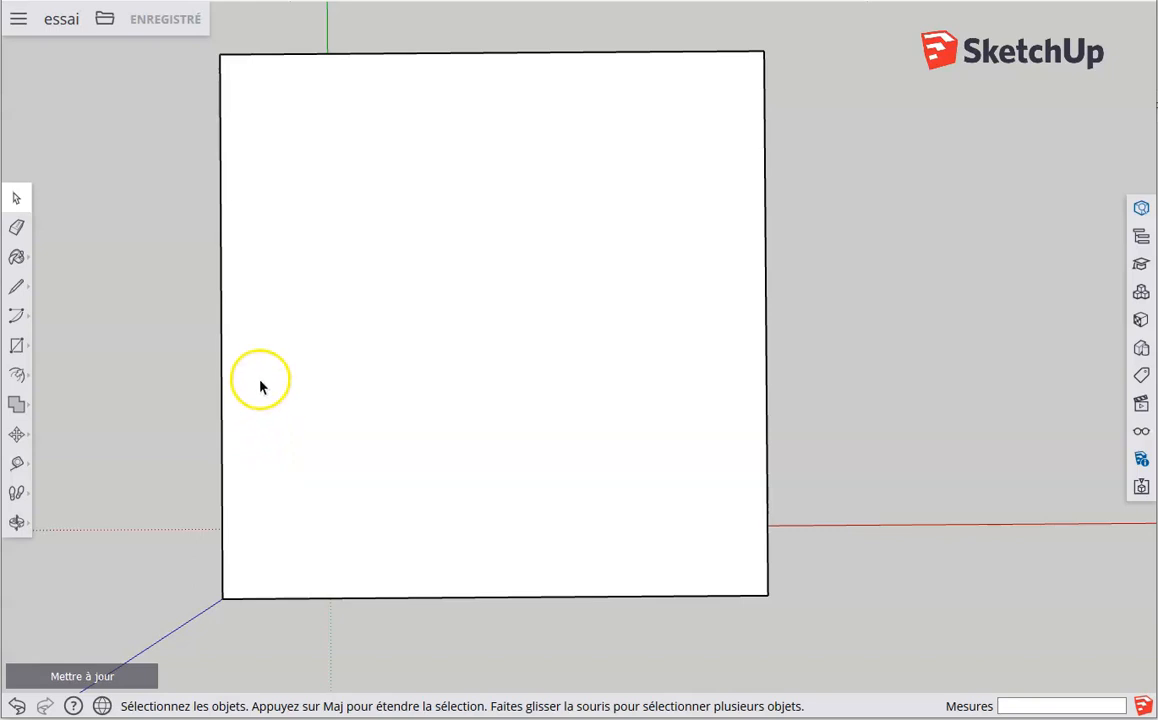
Offset the outline of the box's top face inward by 200 mm.
{"action": "left_click", "coordinate": [20, 375]}
{"action": "left_click", "coordinate": [57, 407]}
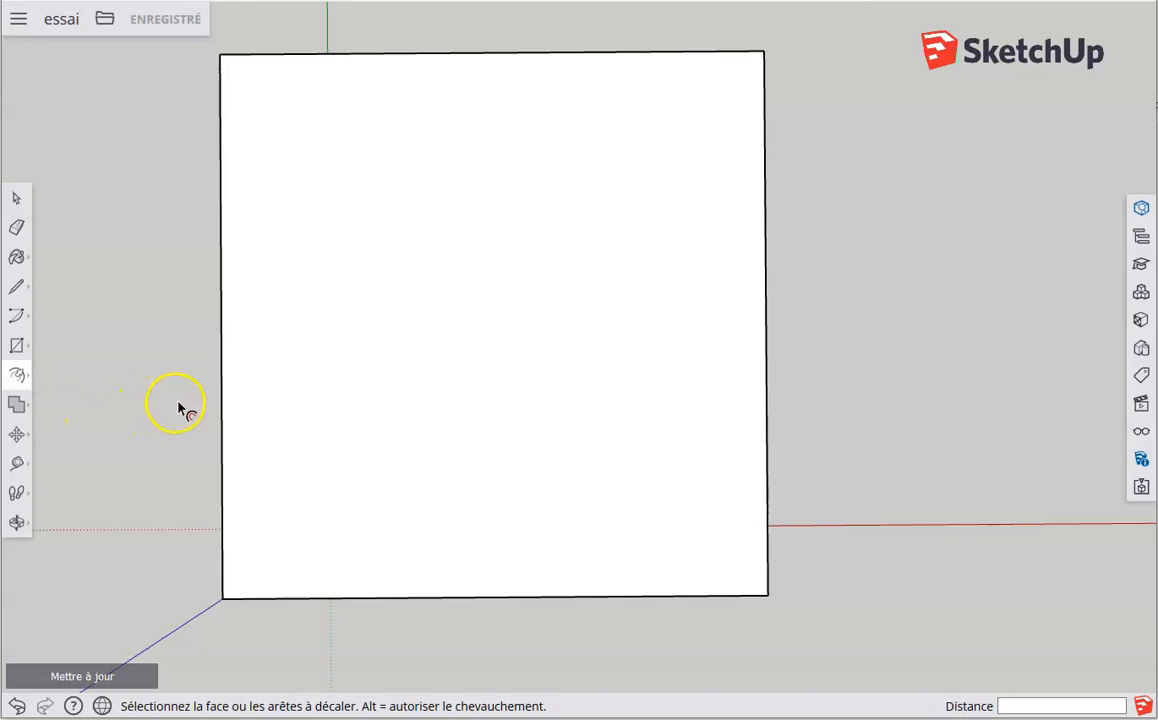
{"action": "left_click", "coordinate": [235, 407]}
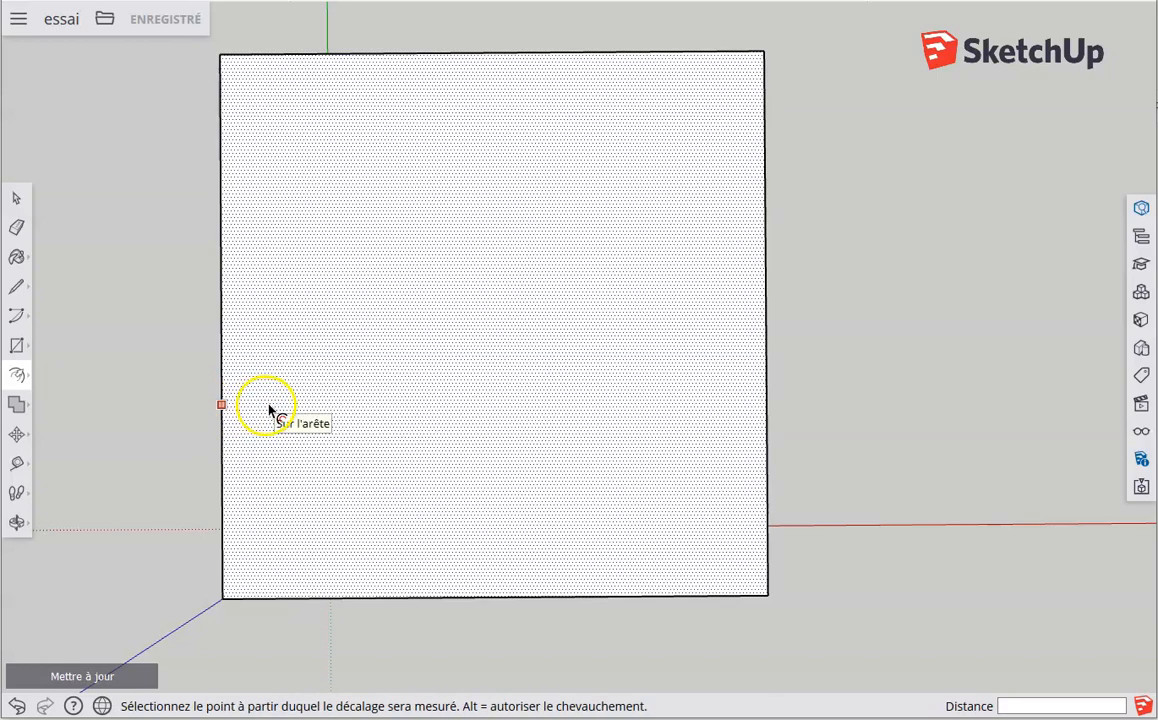
{"action": "left_click", "coordinate": [284, 633]}
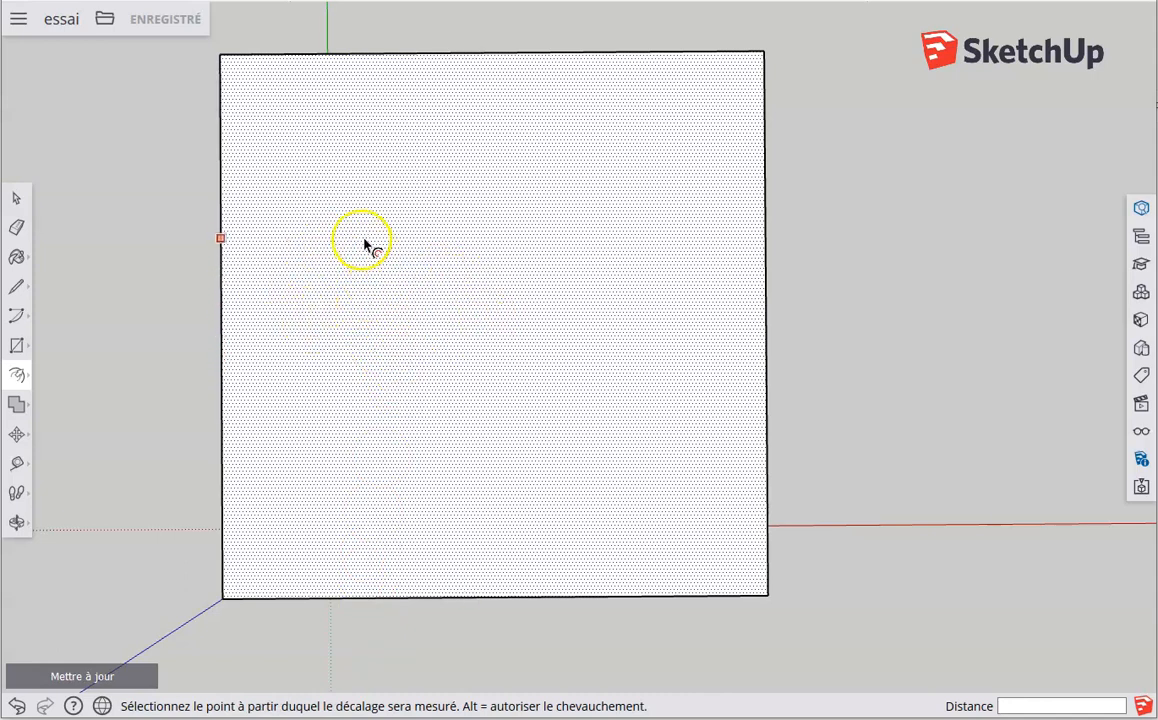
{"action": "left_click", "coordinate": [291, 290]}
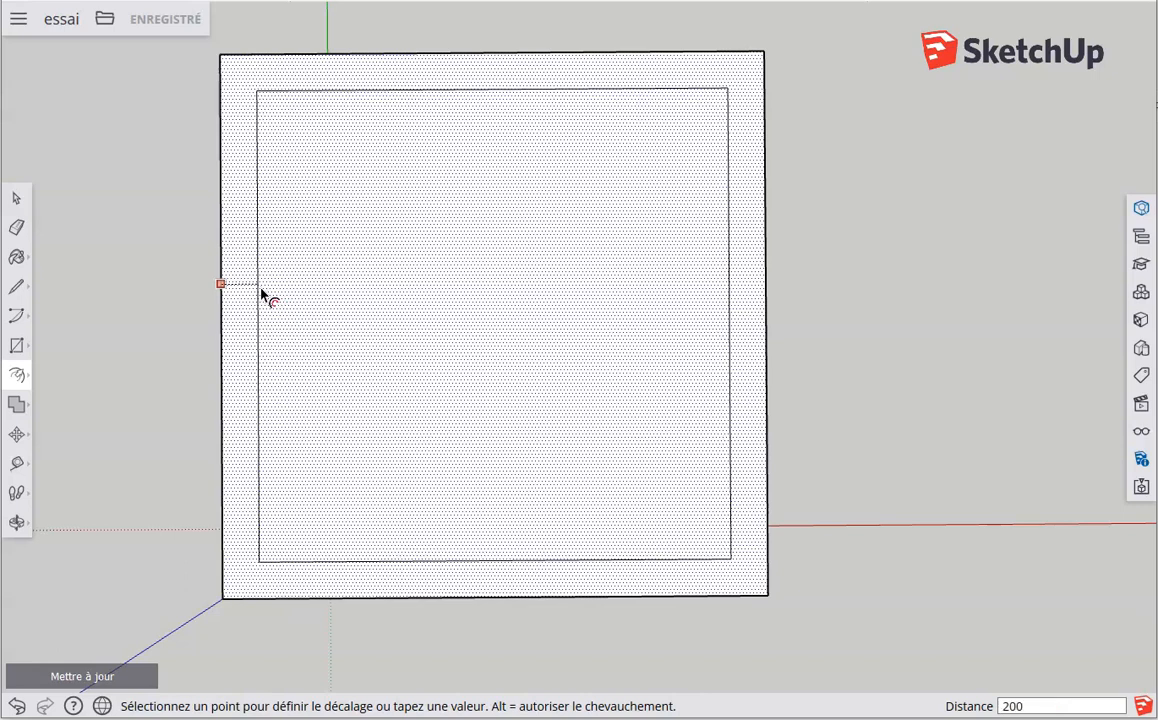
{"action": "key", "text": "Return"}
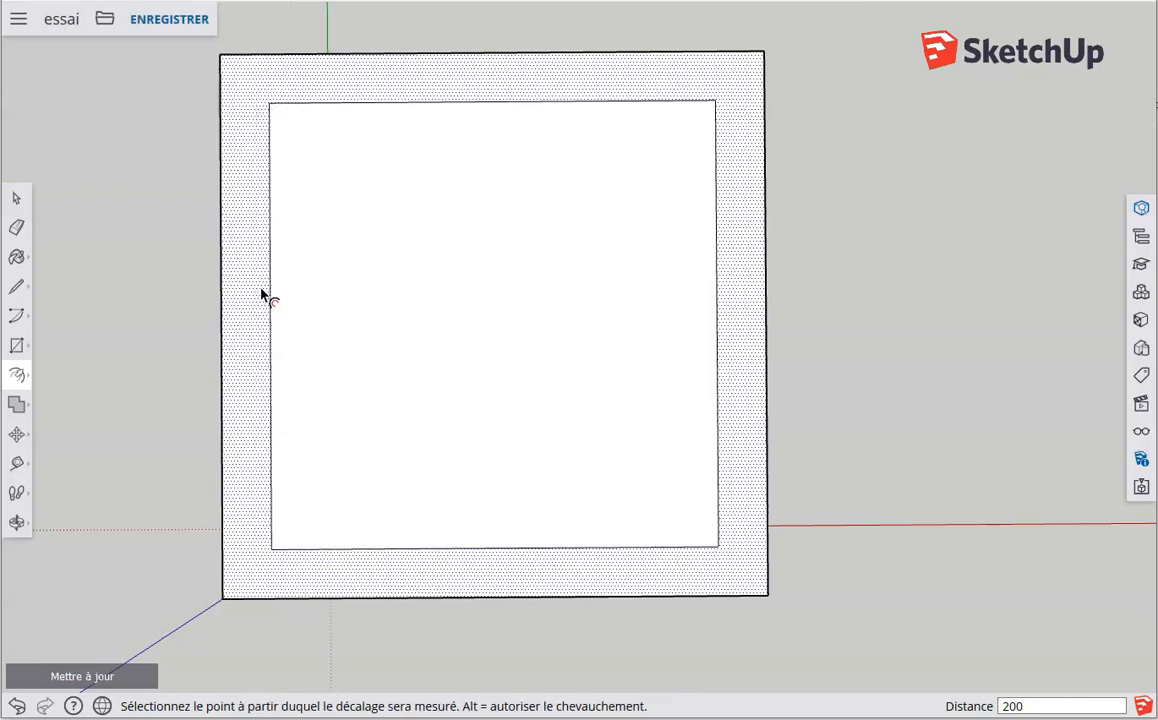
{"action": "left_click_drag", "start_coordinate": [260, 262], "coordinate": [261, 178]}
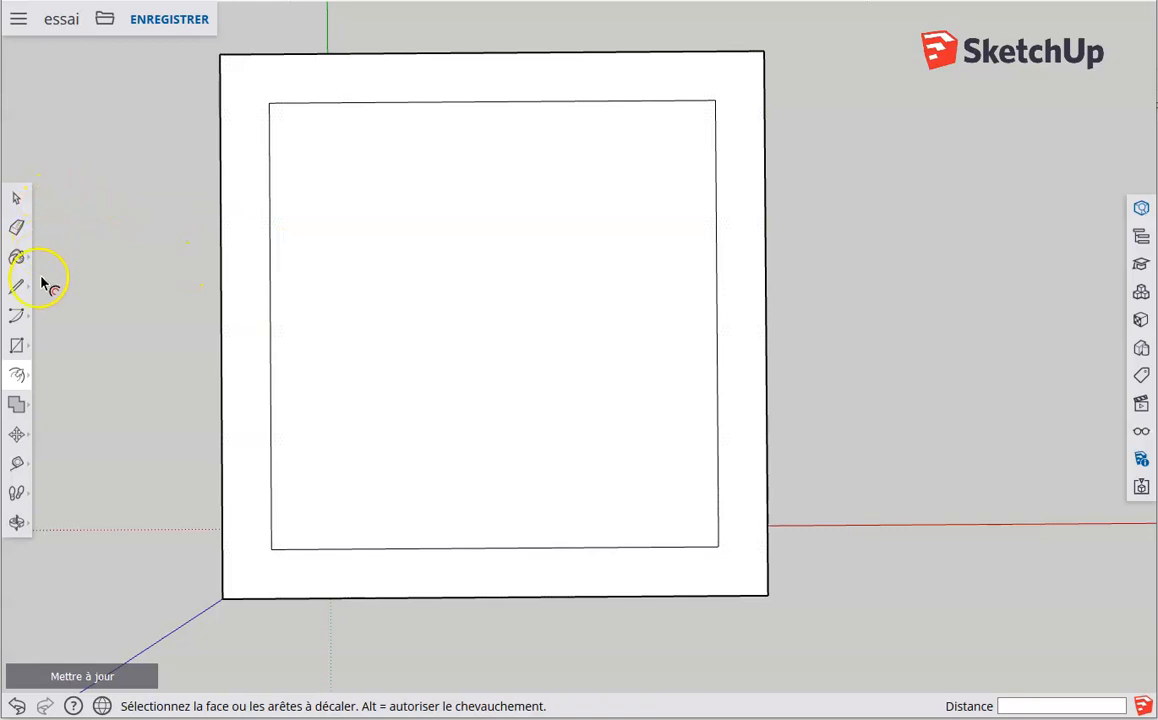
Pull the inner square of the box's top face upward by about 734 mm and orbit around the raised block.
{"action": "left_click", "coordinate": [27, 383]}
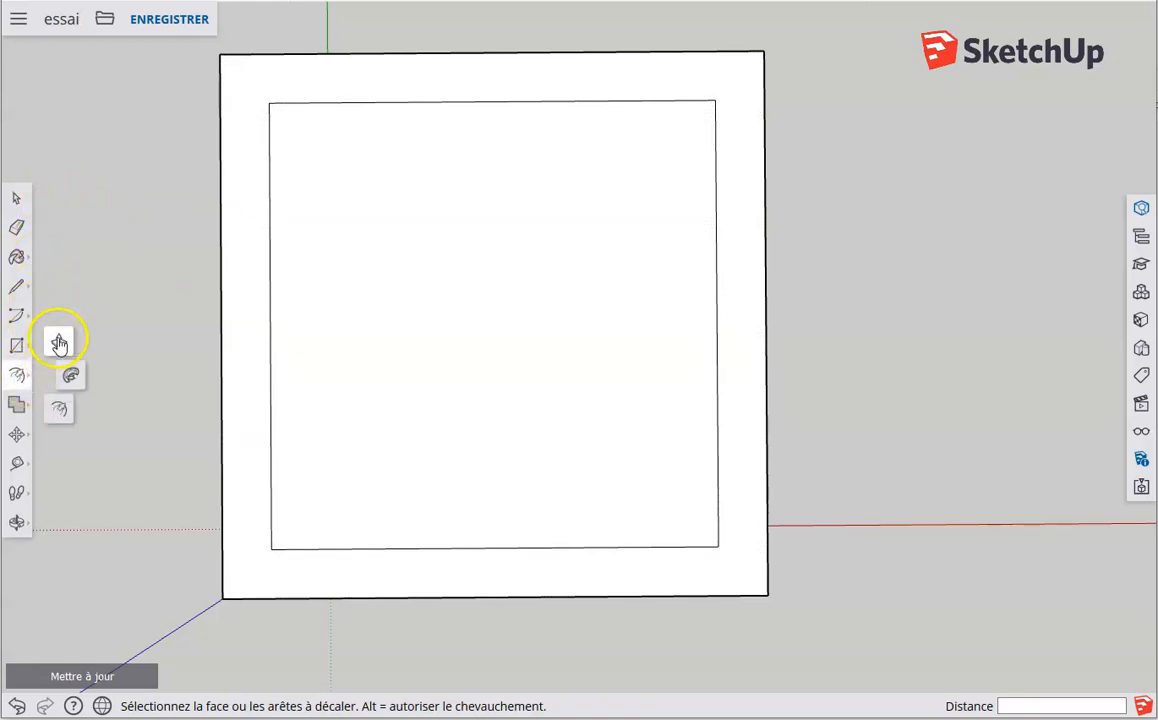
{"action": "left_click", "coordinate": [59, 343]}
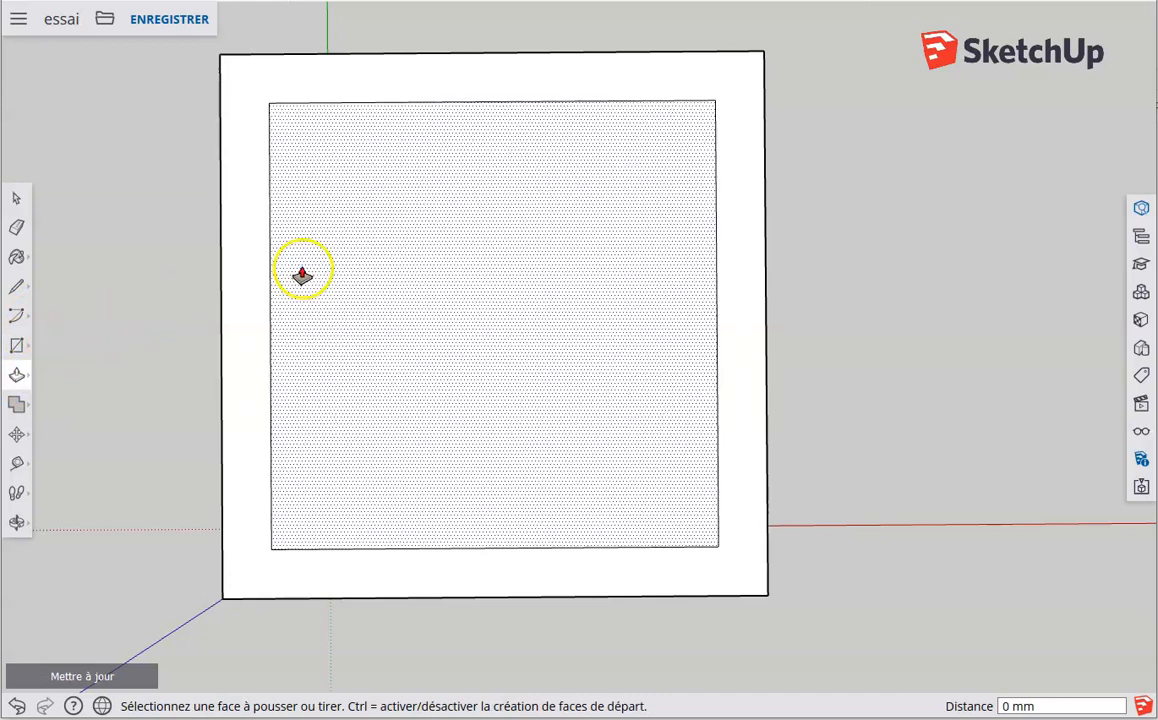
{"action": "left_click", "coordinate": [406, 233]}
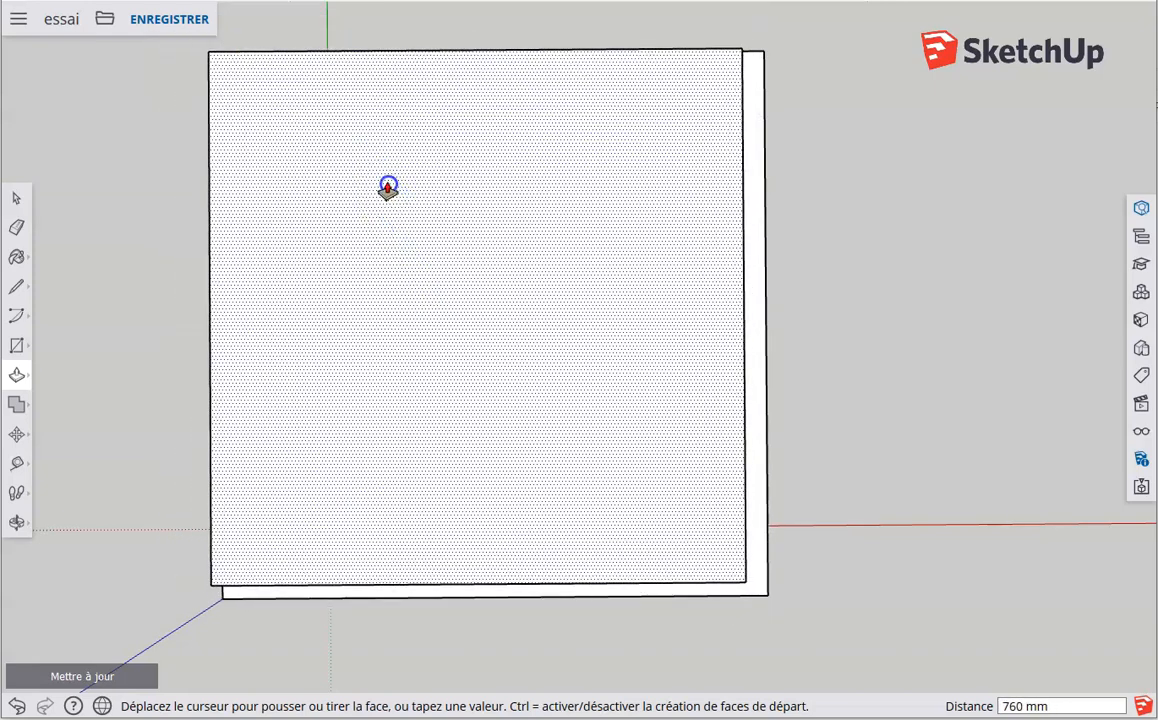
{"action": "left_click", "coordinate": [389, 189]}
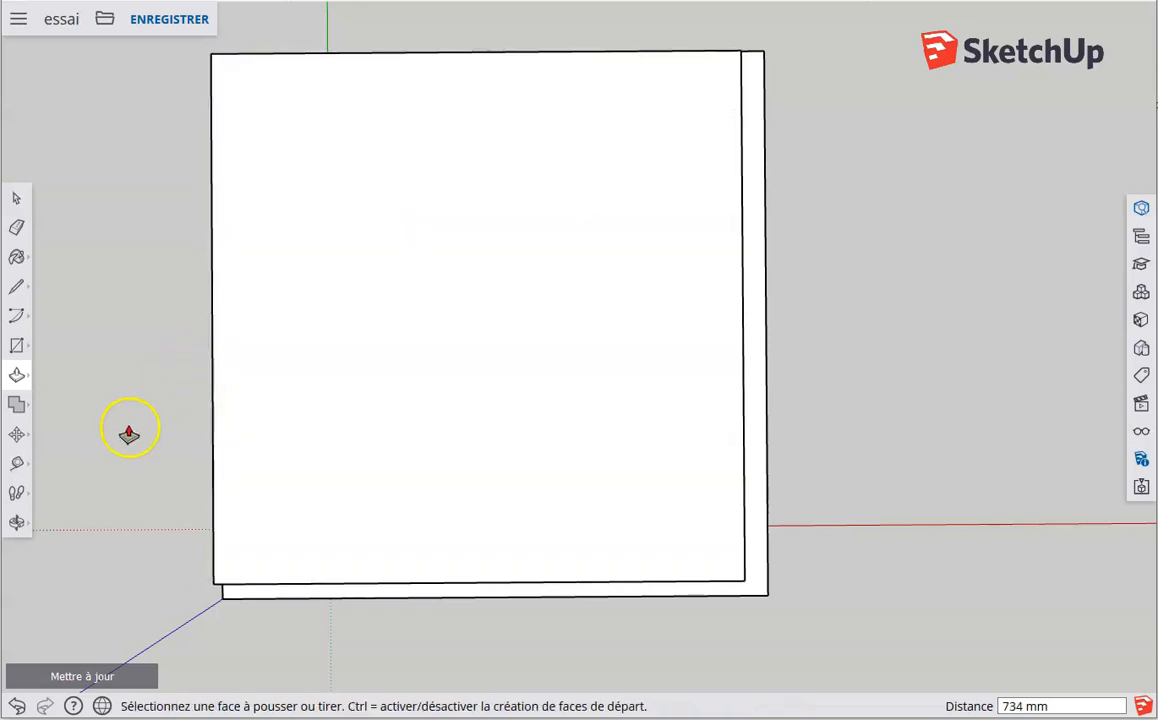
{"action": "left_click", "coordinate": [17, 524]}
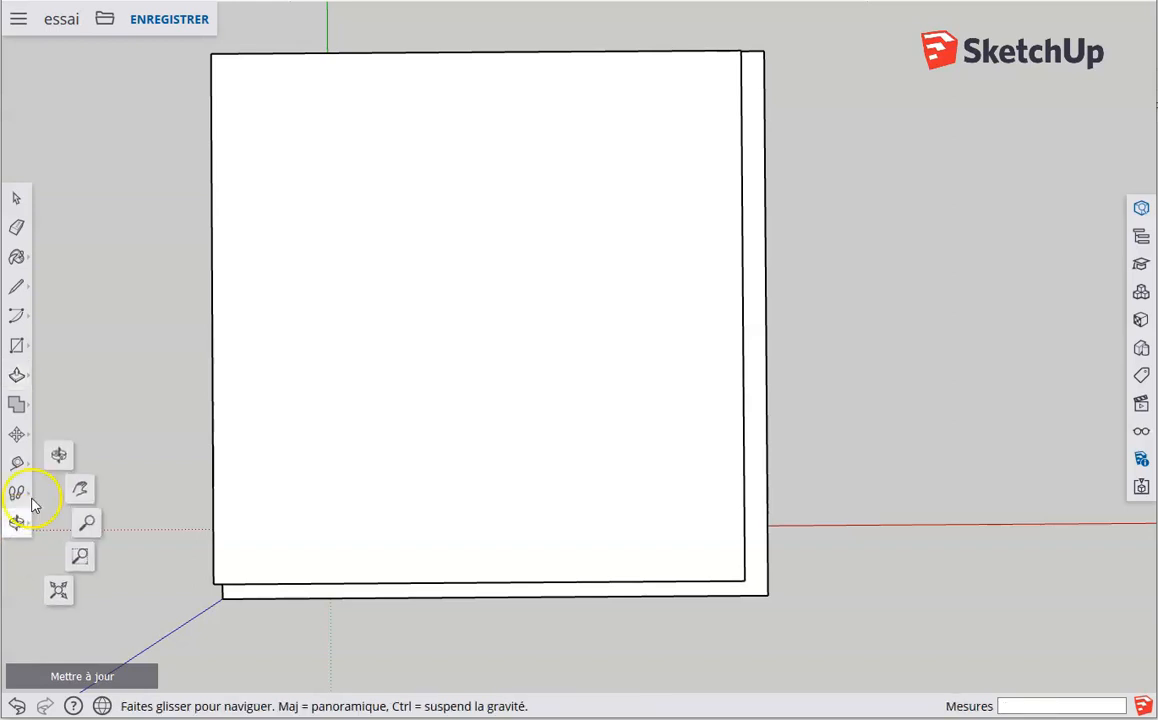
{"action": "left_click", "coordinate": [60, 457]}
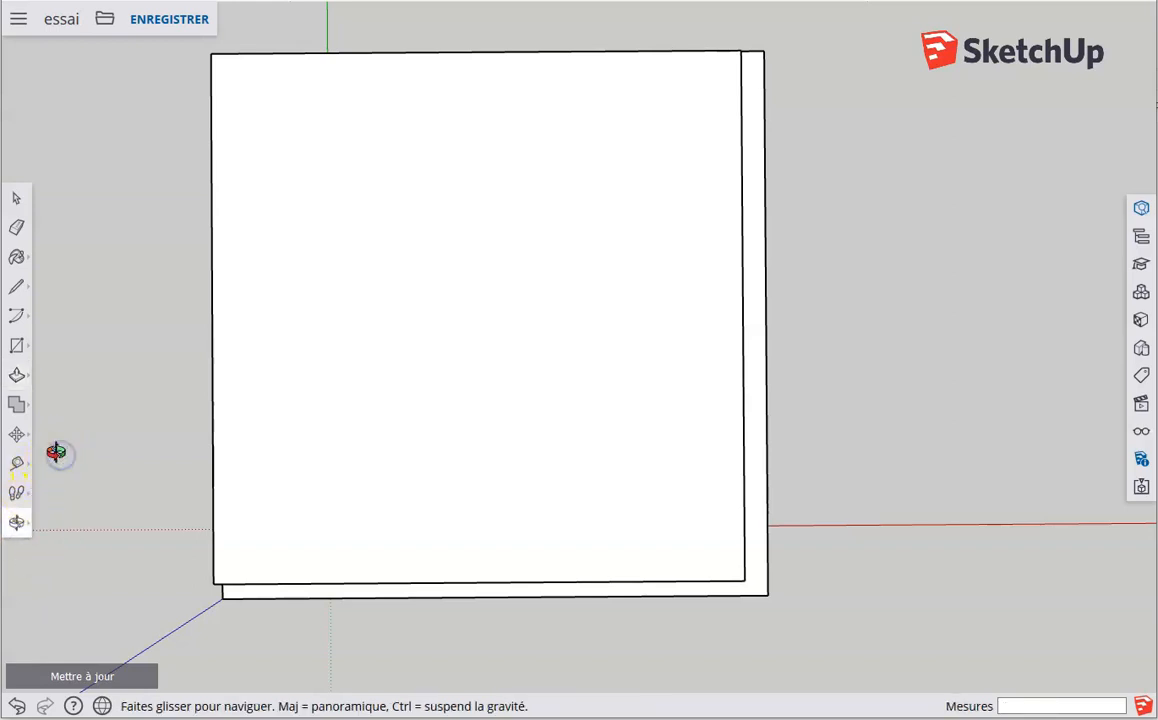
{"action": "mouse_move", "coordinate": [472, 528]}
{"action": "left_mouse_down"}
{"action": "mouse_move", "coordinate": [450, 432]}
{"action": "mouse_move", "coordinate": [450, 520]}
{"action": "mouse_move", "coordinate": [535, 300]}
{"action": "mouse_move", "coordinate": [509, 279]}
{"action": "left_mouse_up"}
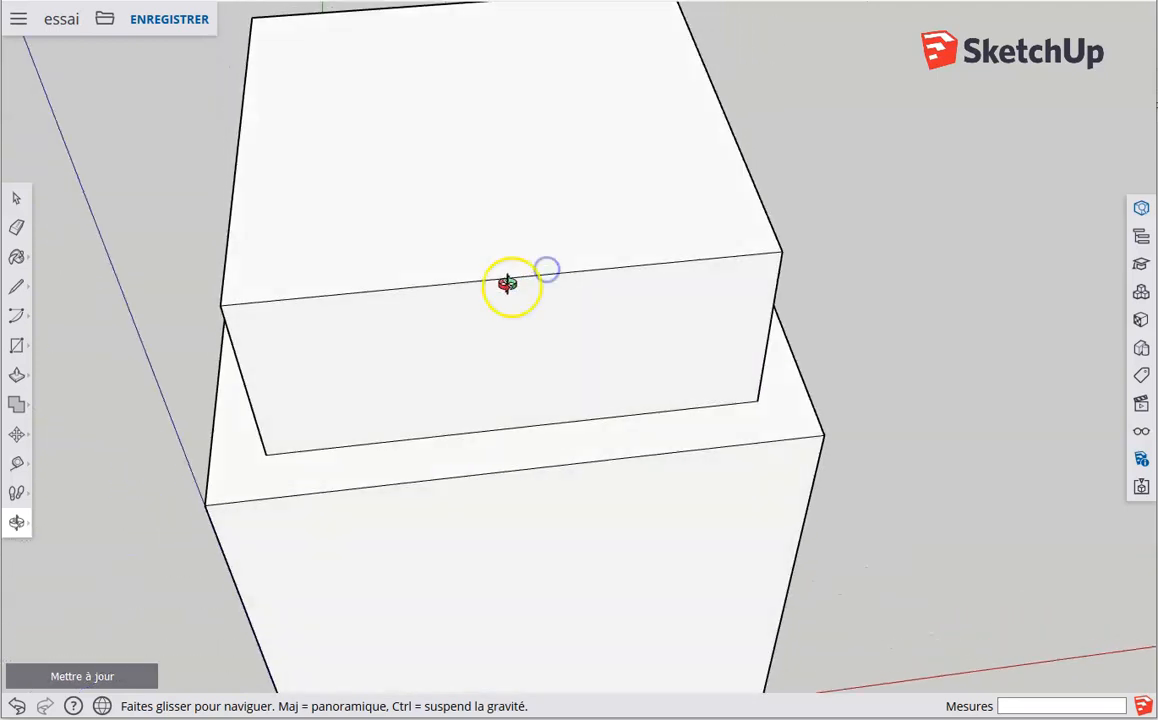
{"action": "mouse_move", "coordinate": [429, 424]}
{"action": "left_mouse_down"}
{"action": "mouse_move", "coordinate": [374, 382]}
{"action": "mouse_move", "coordinate": [434, 393]}
{"action": "left_mouse_up"}
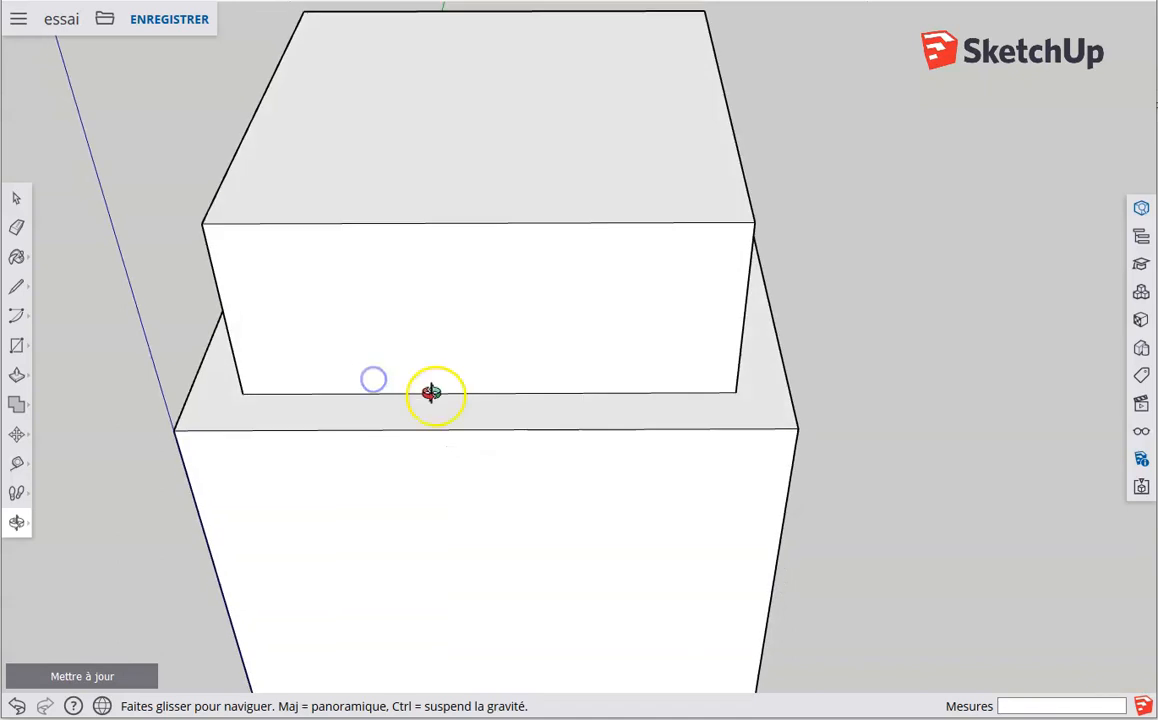
{"action": "mouse_move", "coordinate": [569, 478]}
{"action": "left_mouse_down"}
{"action": "mouse_move", "coordinate": [422, 414]}
{"action": "mouse_move", "coordinate": [338, 412]}
{"action": "left_mouse_up"}
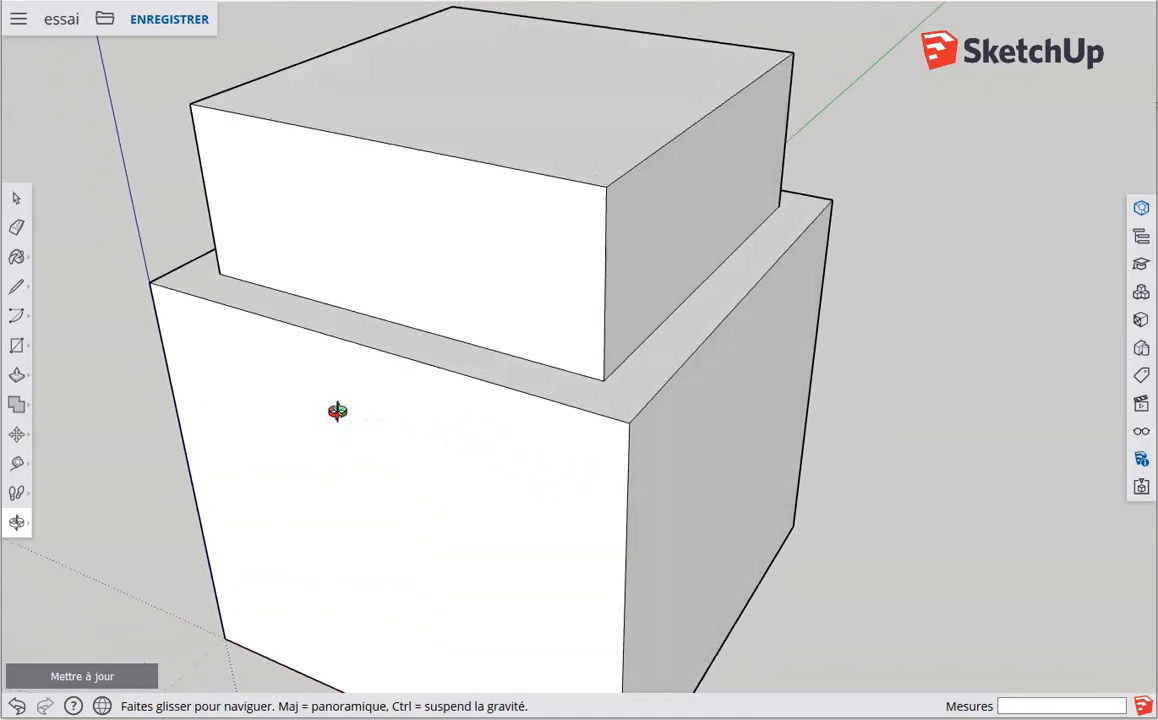
Push the raised block down through the box's top to form an open cavity about 928 mm deep.
{"action": "left_click", "coordinate": [15, 380]}
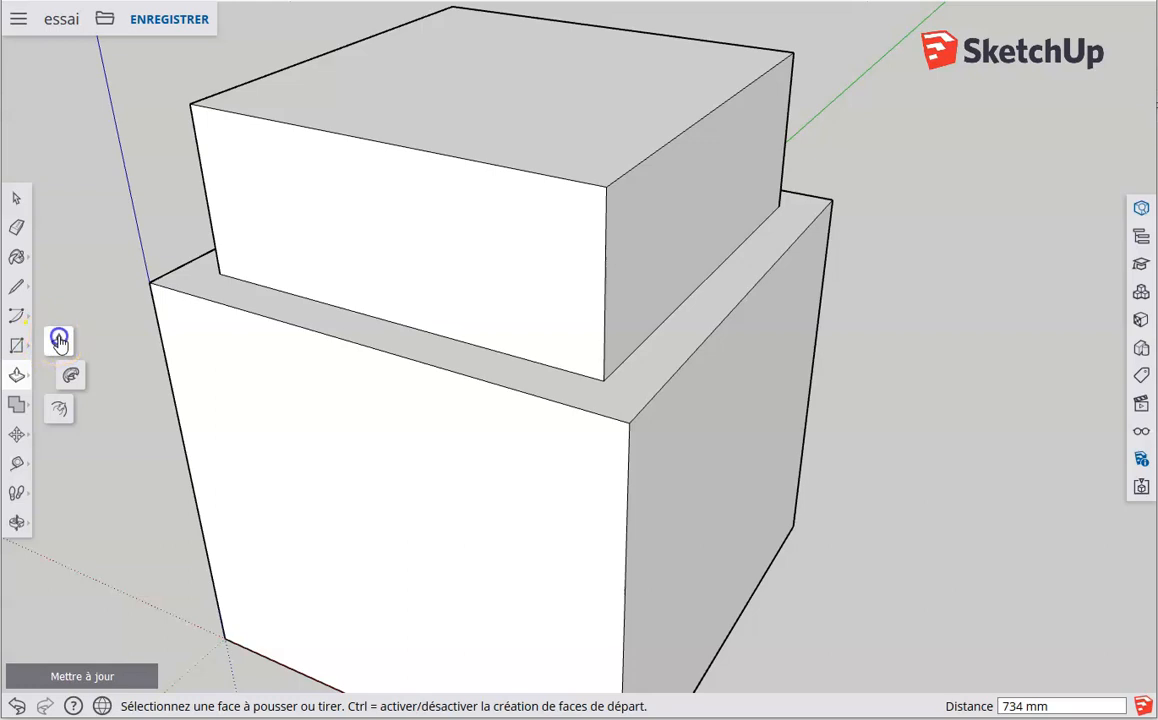
{"action": "left_click", "coordinate": [59, 342]}
{"action": "left_click_drag", "start_coordinate": [475, 68], "coordinate": [518, 344]}
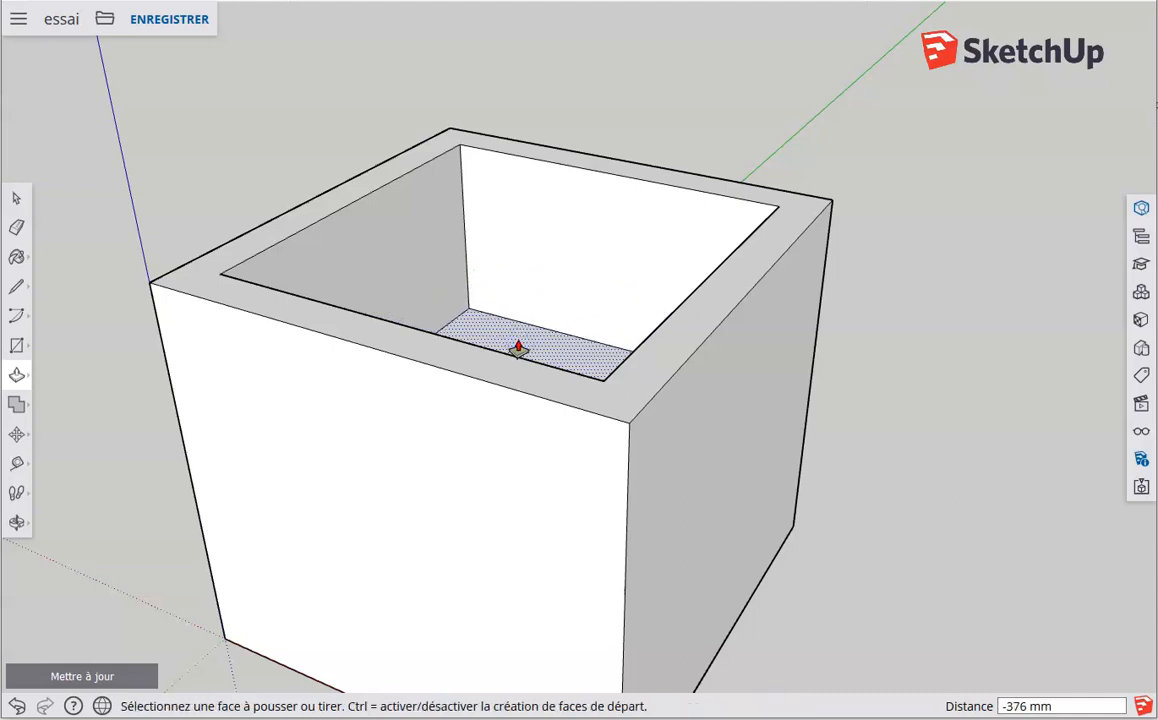
{"action": "left_click", "coordinate": [16, 527]}
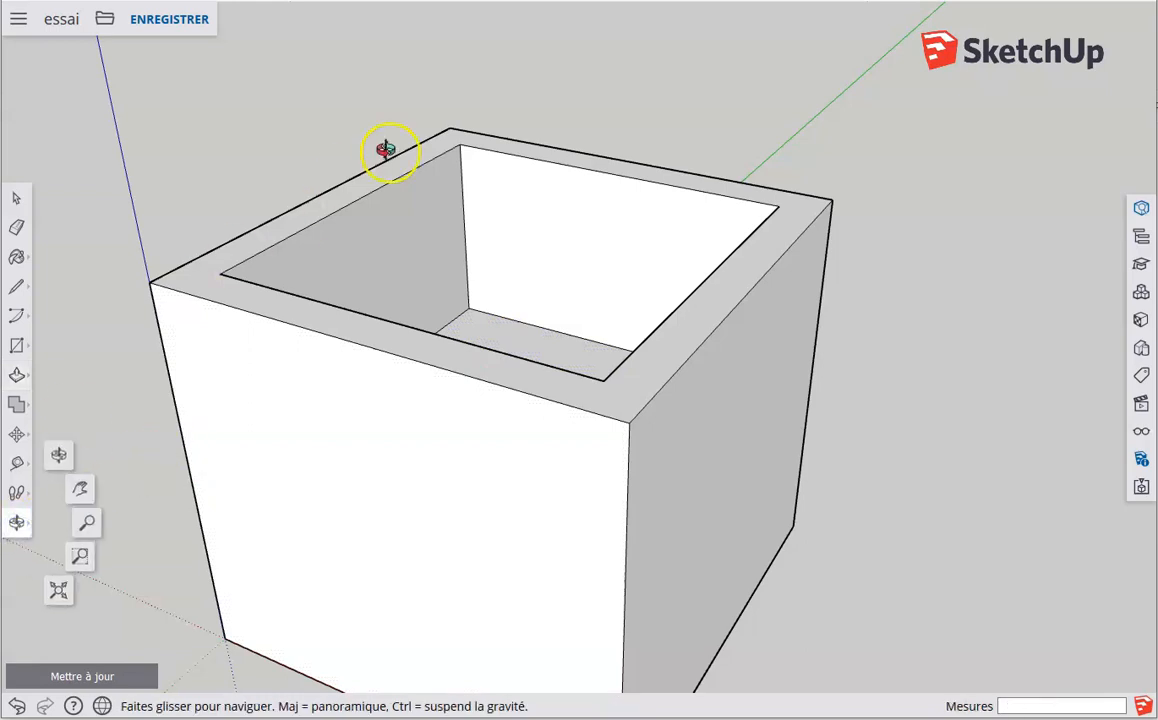
{"action": "left_click", "coordinate": [60, 458]}
{"action": "left_click_drag", "start_coordinate": [414, 181], "coordinate": [476, 270]}
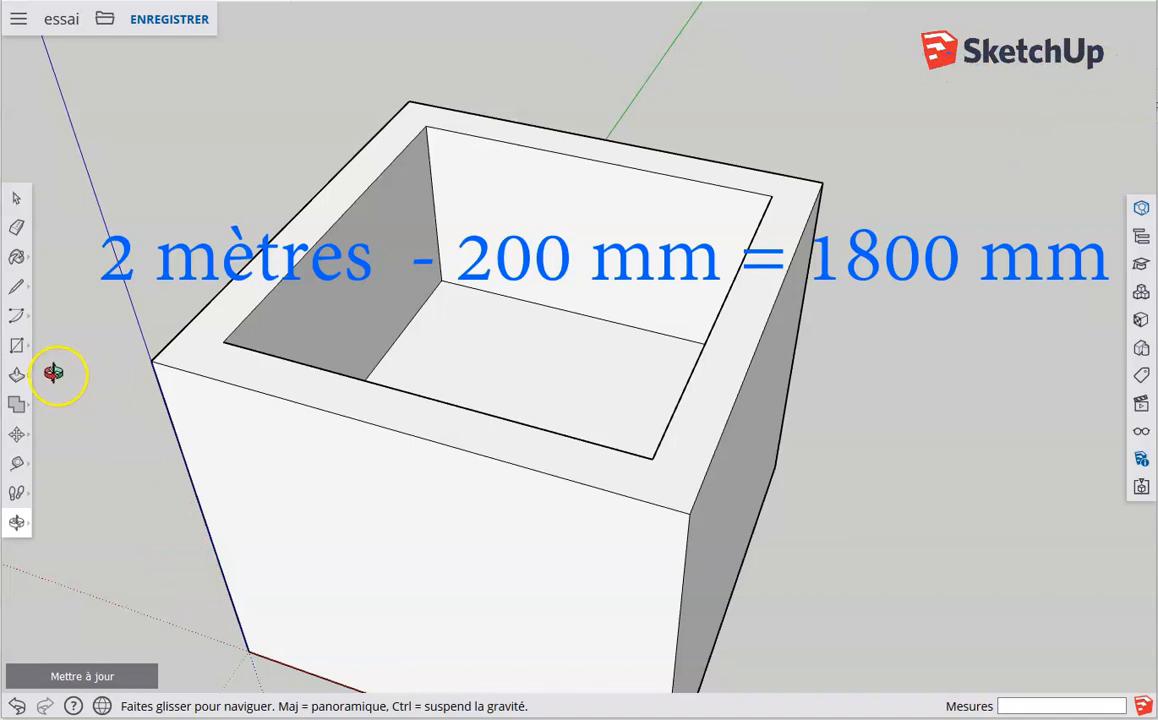
Bring the cavity floor level with the box's rim and push it down exactly 1800 mm with Push/Pull.
{"action": "left_click", "coordinate": [17, 378]}
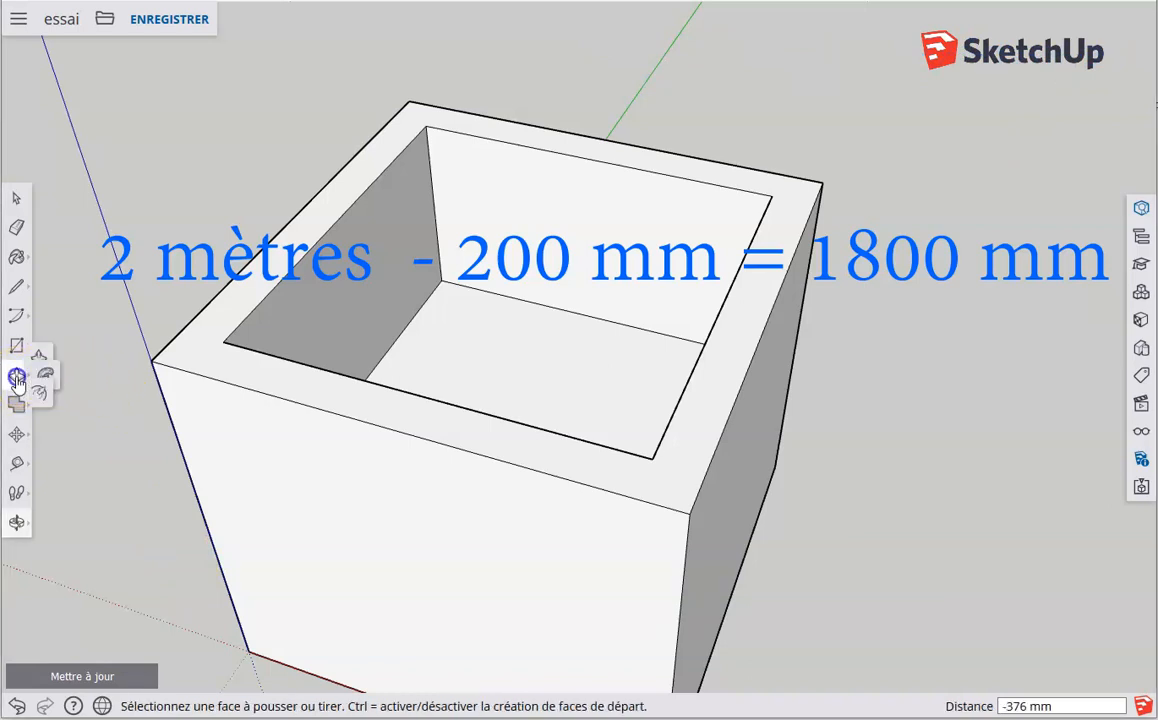
{"action": "left_click", "coordinate": [455, 342]}
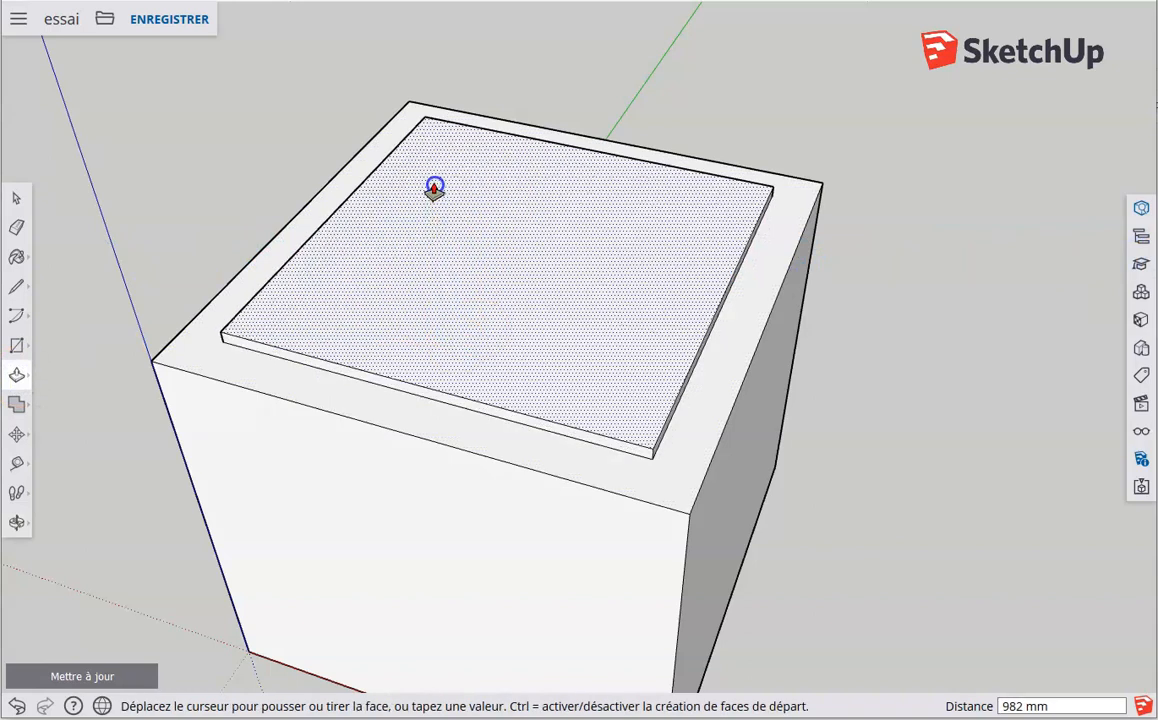
{"action": "left_click", "coordinate": [258, 311]}
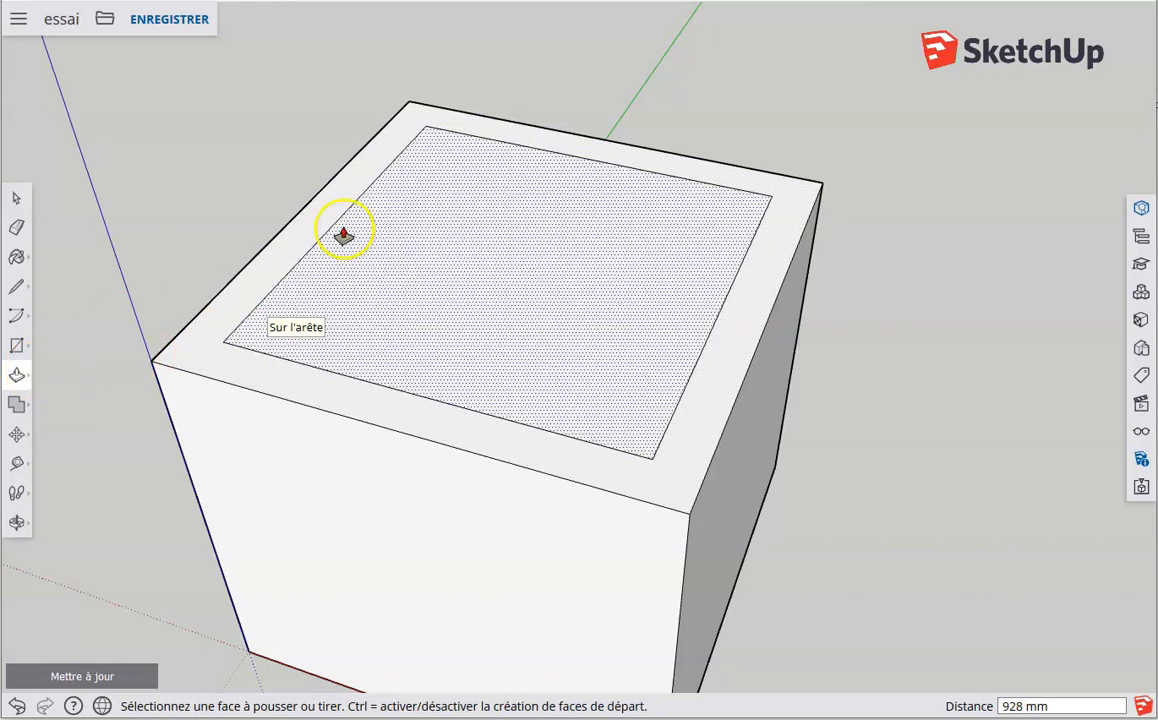
{"action": "left_click_drag", "start_coordinate": [487, 232], "coordinate": [504, 318]}
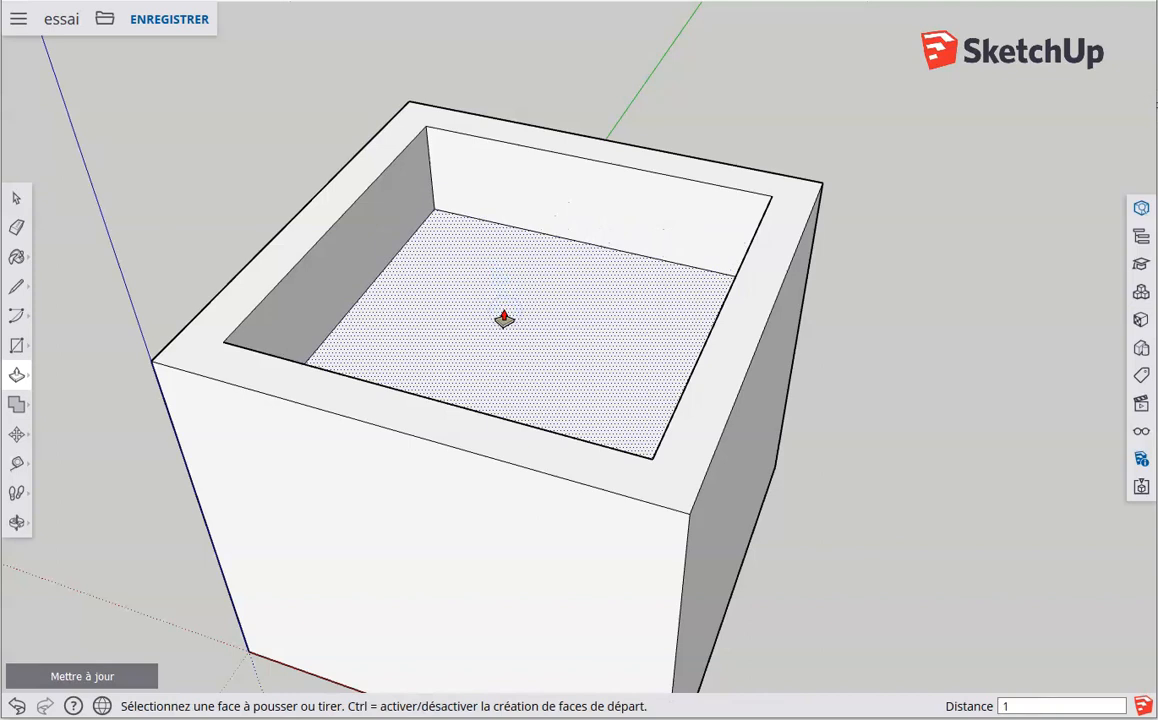
{"action": "left_click", "coordinate": [504, 318]}
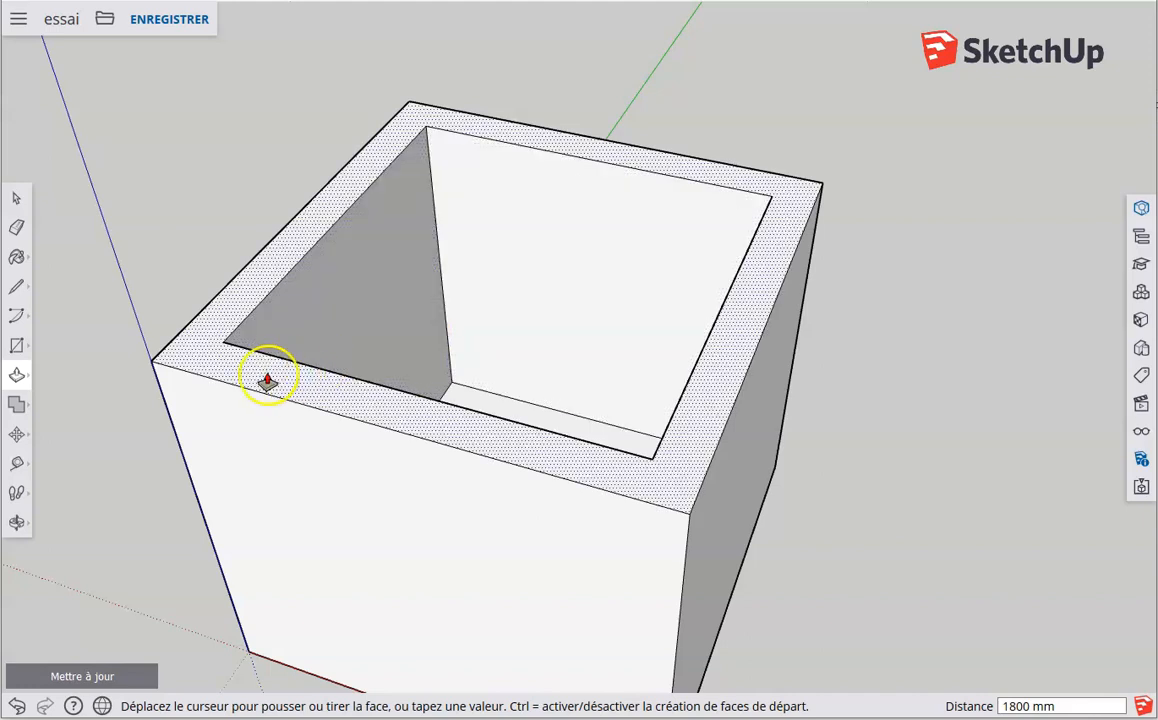
Orbit around the hollowed box to examine its cavity, its outer walls and the figure standing inside.
{"action": "left_click", "coordinate": [18, 527]}
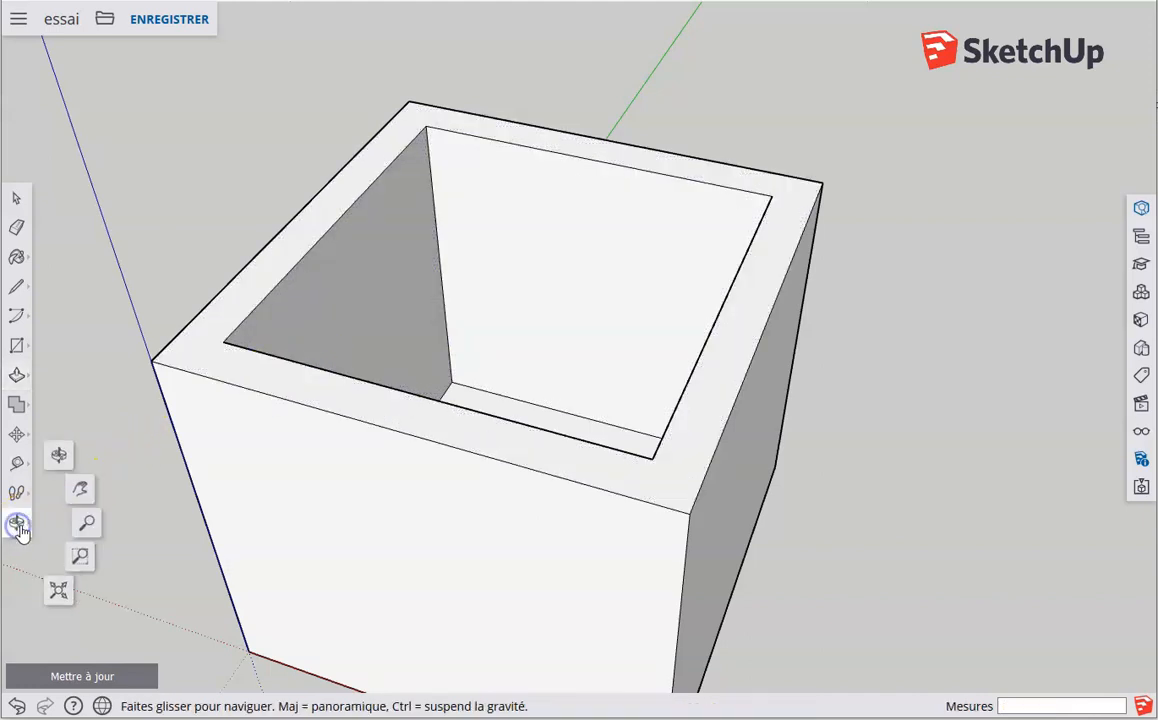
{"action": "left_click", "coordinate": [59, 457]}
{"action": "left_click_drag", "start_coordinate": [517, 320], "coordinate": [507, 439]}
{"action": "left_click_drag", "start_coordinate": [602, 445], "coordinate": [685, 364]}
{"action": "left_click_drag", "start_coordinate": [589, 297], "coordinate": [680, 328]}
{"action": "left_click_drag", "start_coordinate": [571, 463], "coordinate": [380, 476]}
{"action": "left_click_drag", "start_coordinate": [688, 509], "coordinate": [313, 494]}
{"action": "left_click_drag", "start_coordinate": [520, 507], "coordinate": [432, 437]}
{"action": "left_click_drag", "start_coordinate": [476, 530], "coordinate": [477, 374]}
{"action": "left_click_drag", "start_coordinate": [459, 490], "coordinate": [450, 341]}
{"action": "left_click_drag", "start_coordinate": [465, 450], "coordinate": [445, 300]}
{"action": "left_click_drag", "start_coordinate": [447, 390], "coordinate": [531, 432]}
{"action": "left_click_drag", "start_coordinate": [434, 274], "coordinate": [540, 372]}
{"action": "left_click_drag", "start_coordinate": [531, 227], "coordinate": [517, 381]}
{"action": "left_click_drag", "start_coordinate": [517, 305], "coordinate": [501, 473]}
{"action": "left_click_drag", "start_coordinate": [522, 300], "coordinate": [512, 416]}
{"action": "left_click_drag", "start_coordinate": [491, 282], "coordinate": [491, 282]}
{"action": "left_click_drag", "start_coordinate": [493, 236], "coordinate": [476, 290]}
{"action": "left_click_drag", "start_coordinate": [316, 130], "coordinate": [320, 104]}
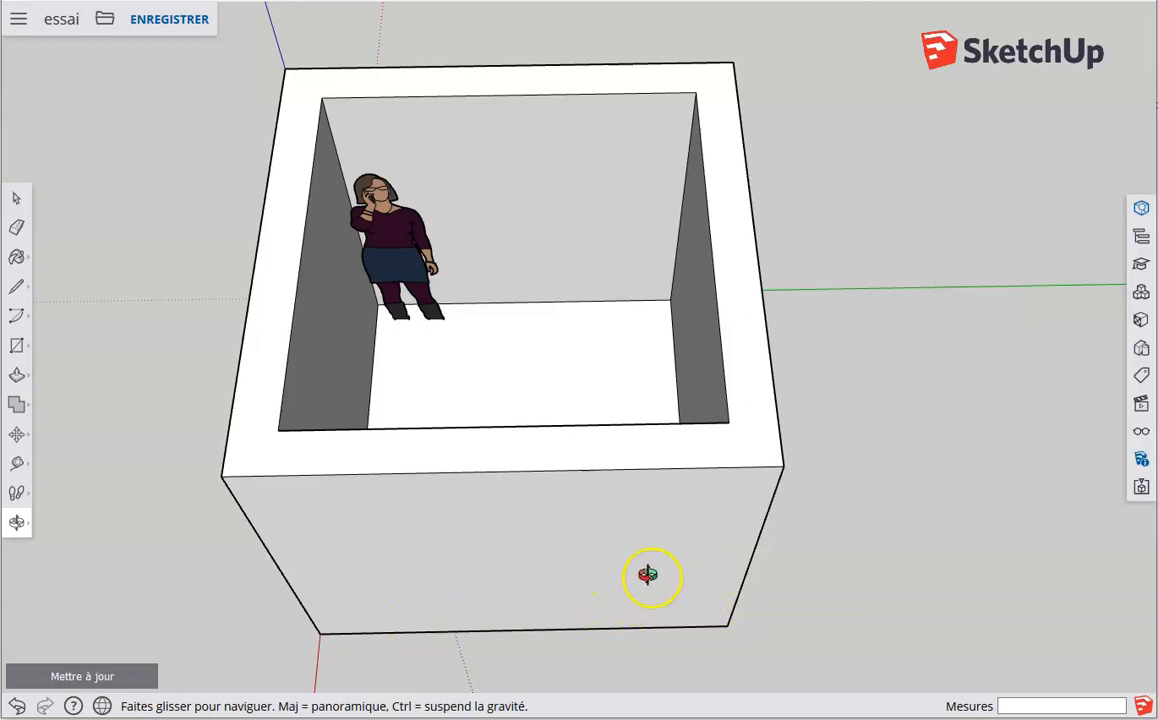
{"action": "left_click_drag", "start_coordinate": [790, 427], "coordinate": [636, 432]}
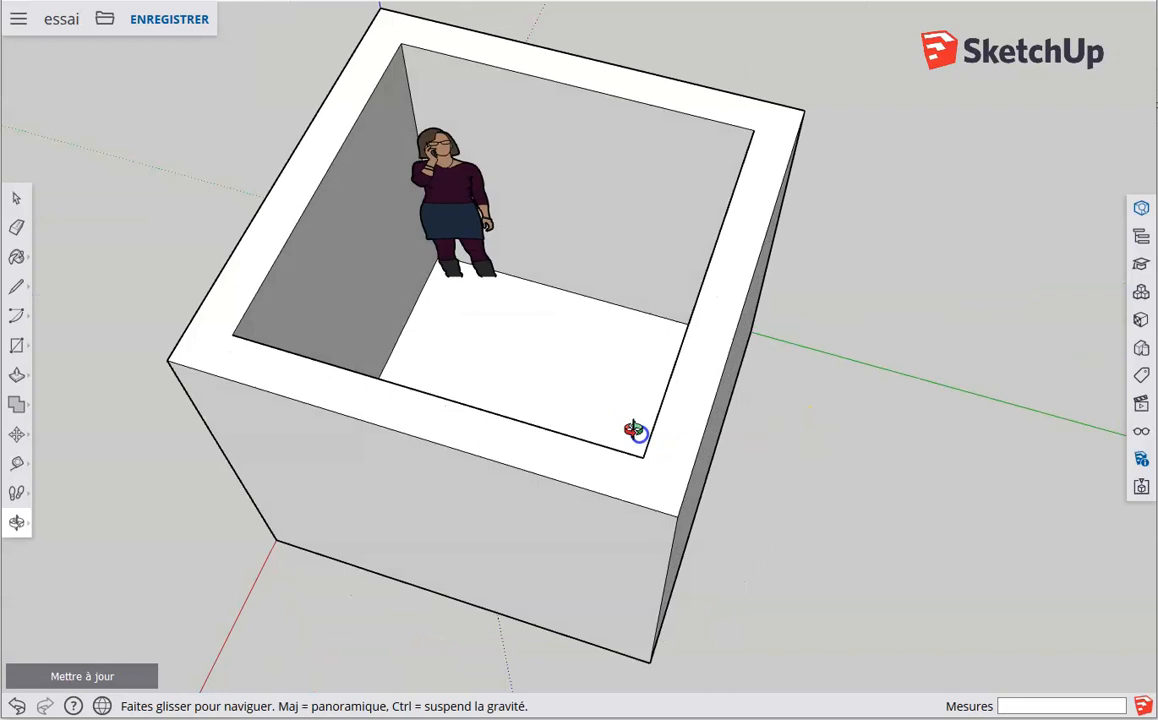
{"action": "left_click_drag", "start_coordinate": [729, 447], "coordinate": [570, 377]}
{"action": "left_click_drag", "start_coordinate": [716, 411], "coordinate": [535, 415]}
{"action": "left_click_drag", "start_coordinate": [670, 443], "coordinate": [452, 453]}
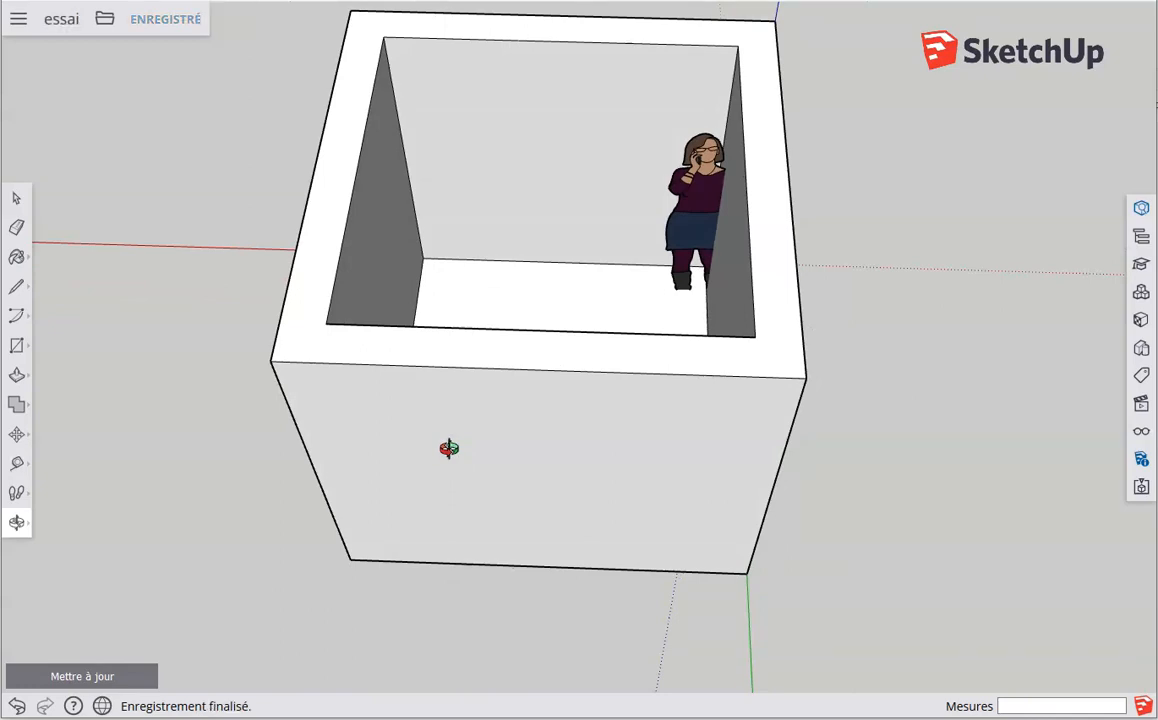
Orbit from the angled view to a low side view of the box, and around to look down into its cavity.
{"action": "key", "text": "m"}
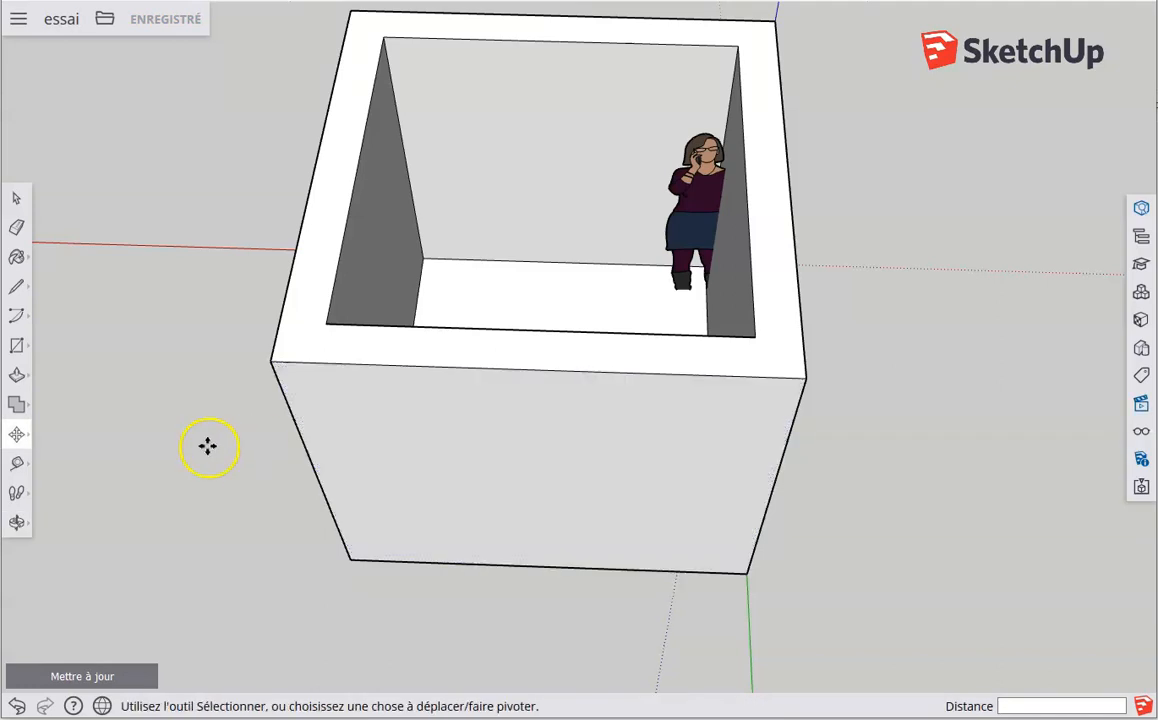
{"action": "left_click", "coordinate": [17, 523]}
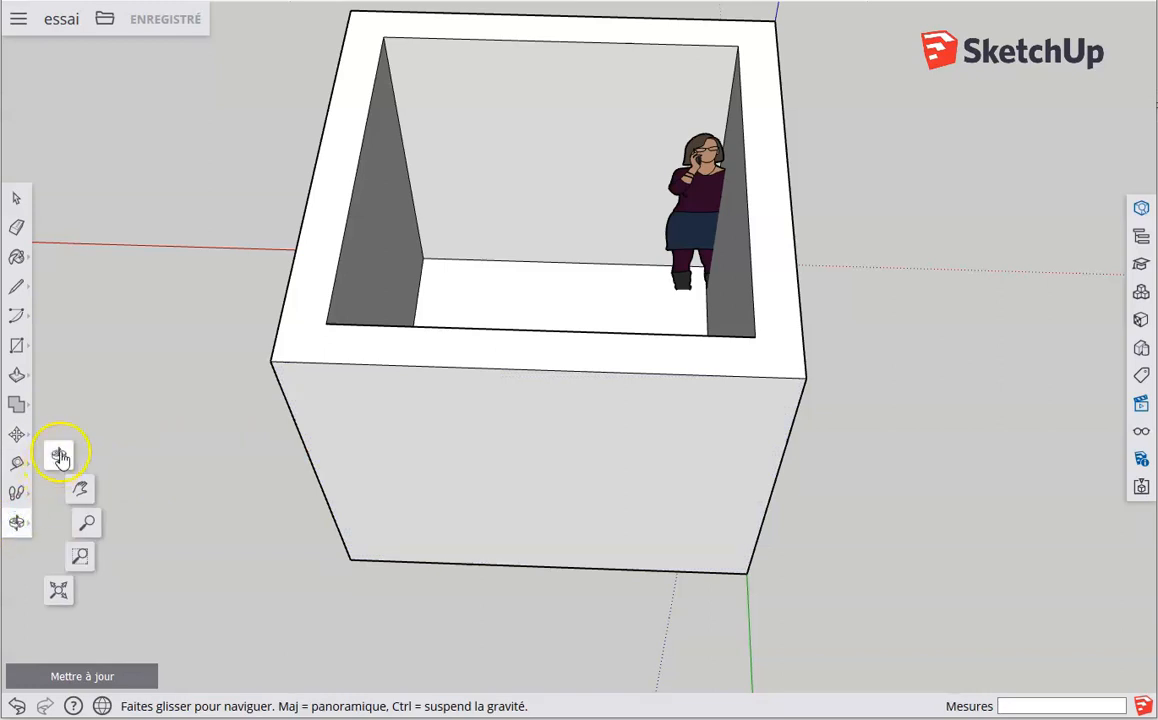
{"action": "left_click", "coordinate": [60, 456]}
{"action": "left_click_drag", "start_coordinate": [354, 336], "coordinate": [505, 383]}
{"action": "left_click_drag", "start_coordinate": [652, 371], "coordinate": [553, 184]}
{"action": "left_click_drag", "start_coordinate": [579, 313], "coordinate": [545, 121]}
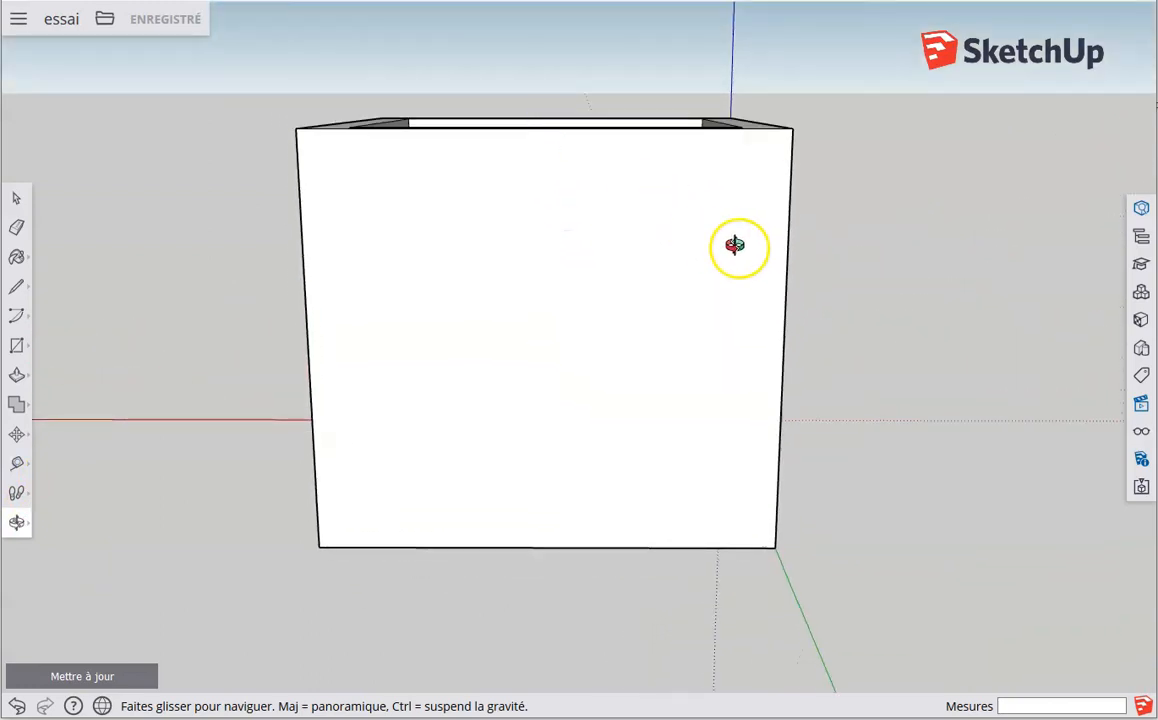
{"action": "left_click_drag", "start_coordinate": [737, 246], "coordinate": [507, 243]}
{"action": "left_click_drag", "start_coordinate": [685, 261], "coordinate": [467, 268]}
{"action": "left_click_drag", "start_coordinate": [591, 271], "coordinate": [421, 264]}
{"action": "left_click_drag", "start_coordinate": [592, 225], "coordinate": [592, 406]}
{"action": "left_click_drag", "start_coordinate": [579, 176], "coordinate": [551, 306]}
{"action": "left_click_drag", "start_coordinate": [607, 150], "coordinate": [539, 317]}
{"action": "left_click_drag", "start_coordinate": [581, 224], "coordinate": [551, 286]}
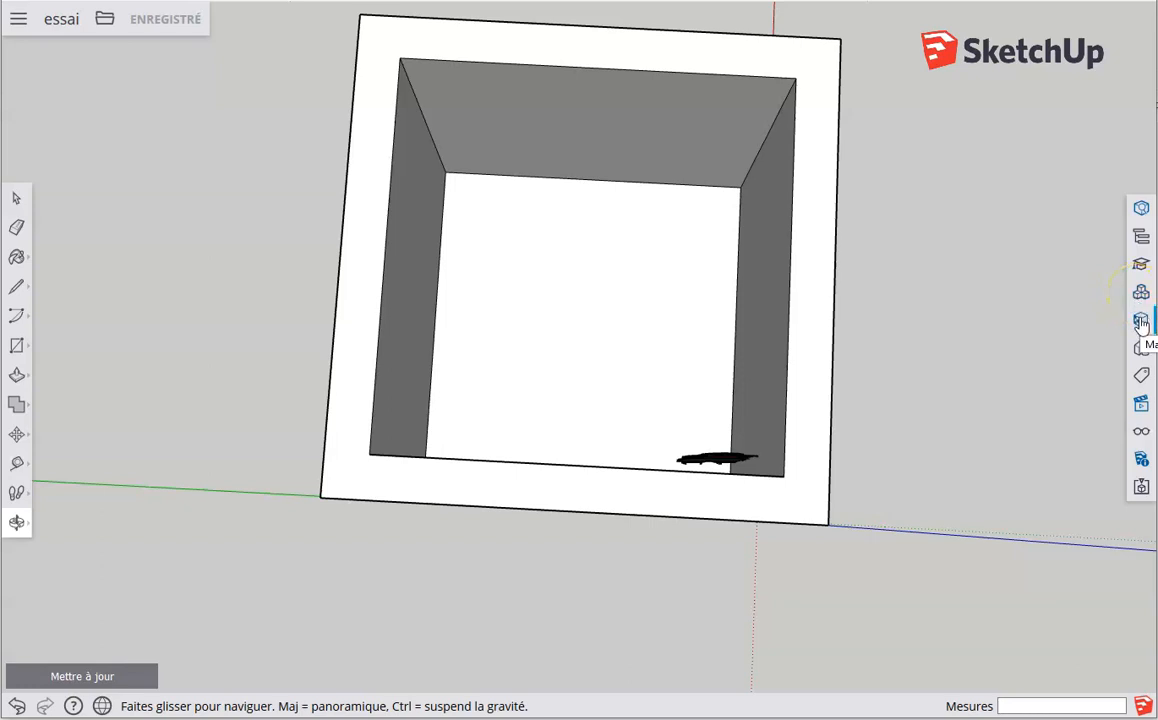
View the box in the back, isometric and left standard views, finishing with the top view.
{"action": "left_click", "coordinate": [1142, 406]}
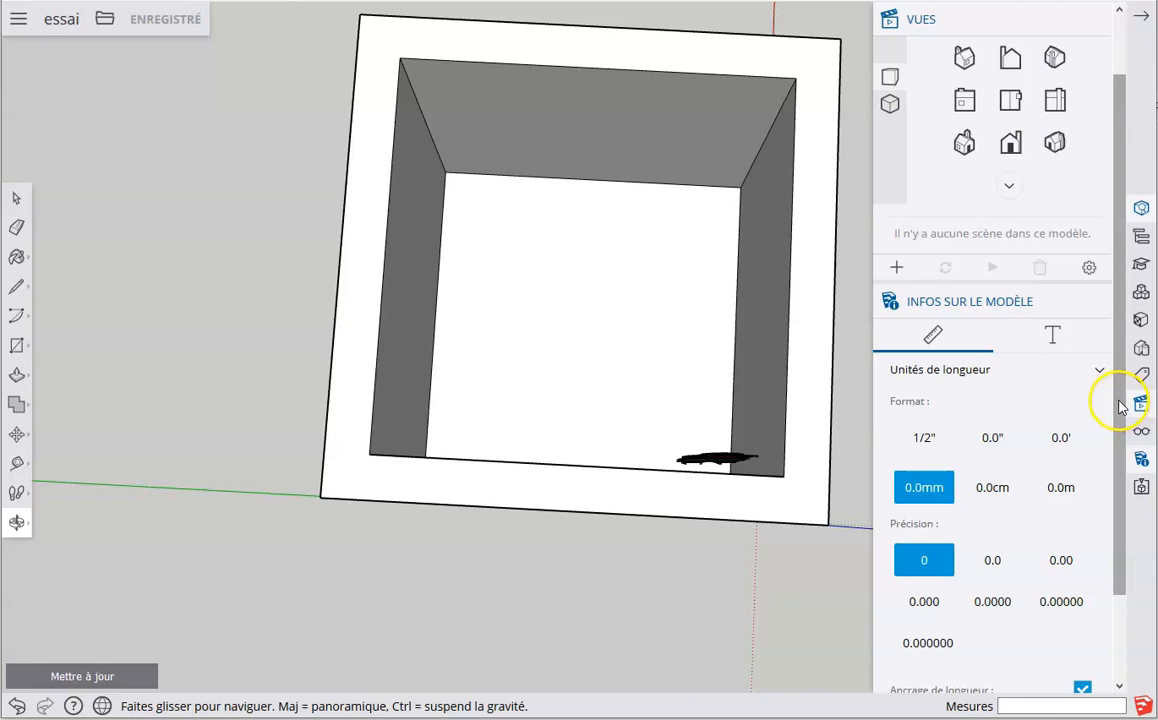
{"action": "left_click_drag", "start_coordinate": [1119, 407], "coordinate": [1113, 323]}
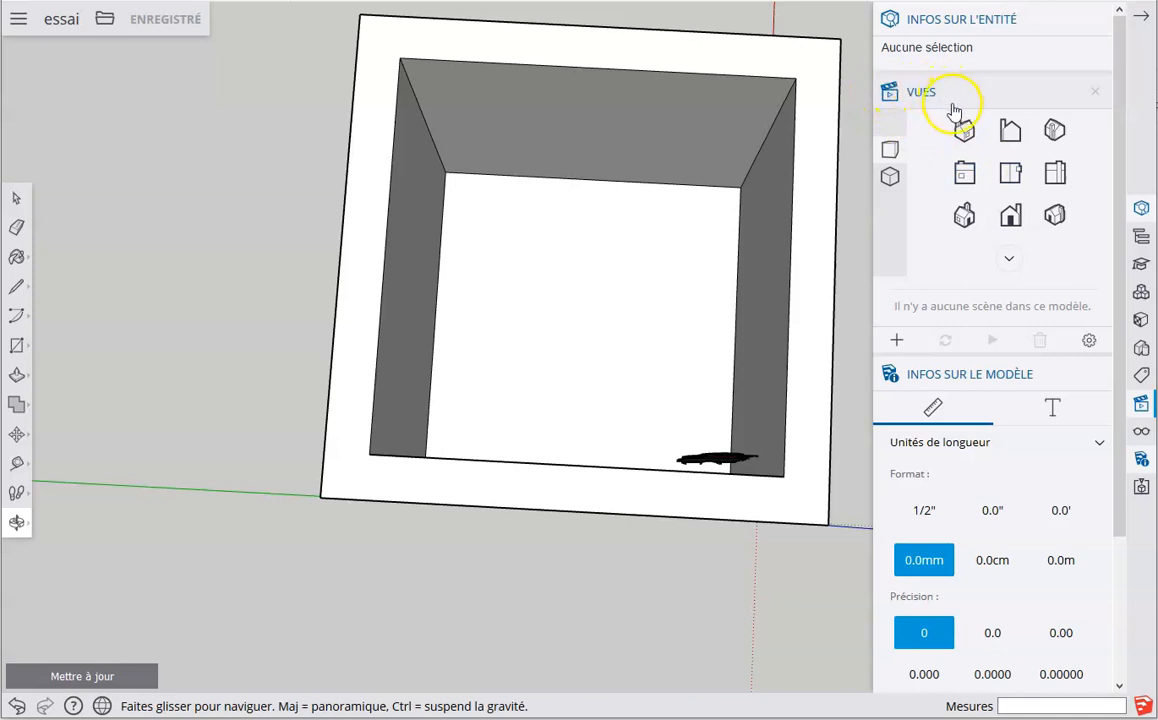
{"action": "left_click", "coordinate": [1010, 131]}
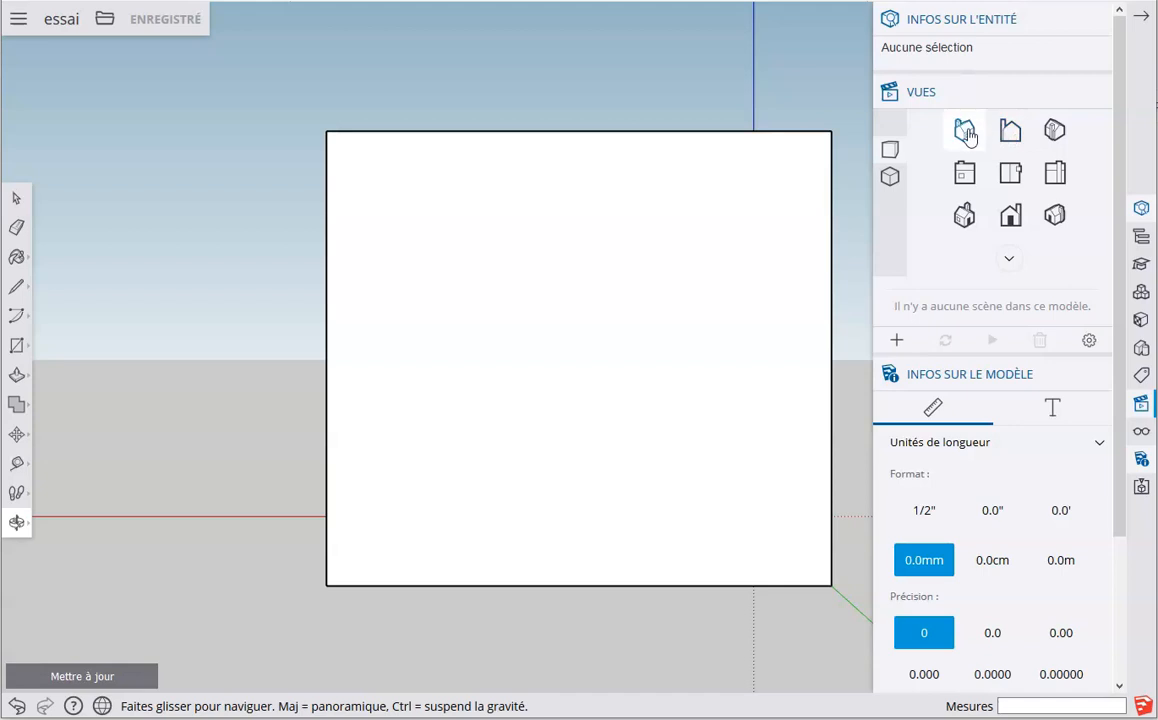
{"action": "left_click", "coordinate": [966, 132]}
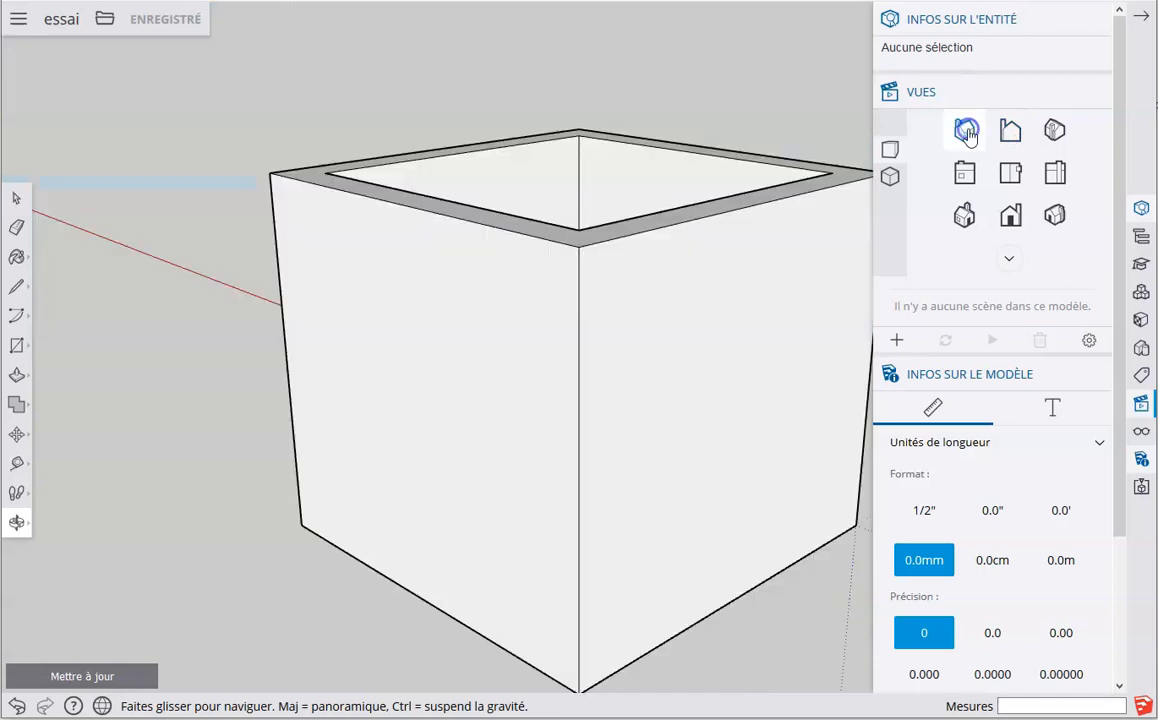
{"action": "left_click", "coordinate": [965, 175]}
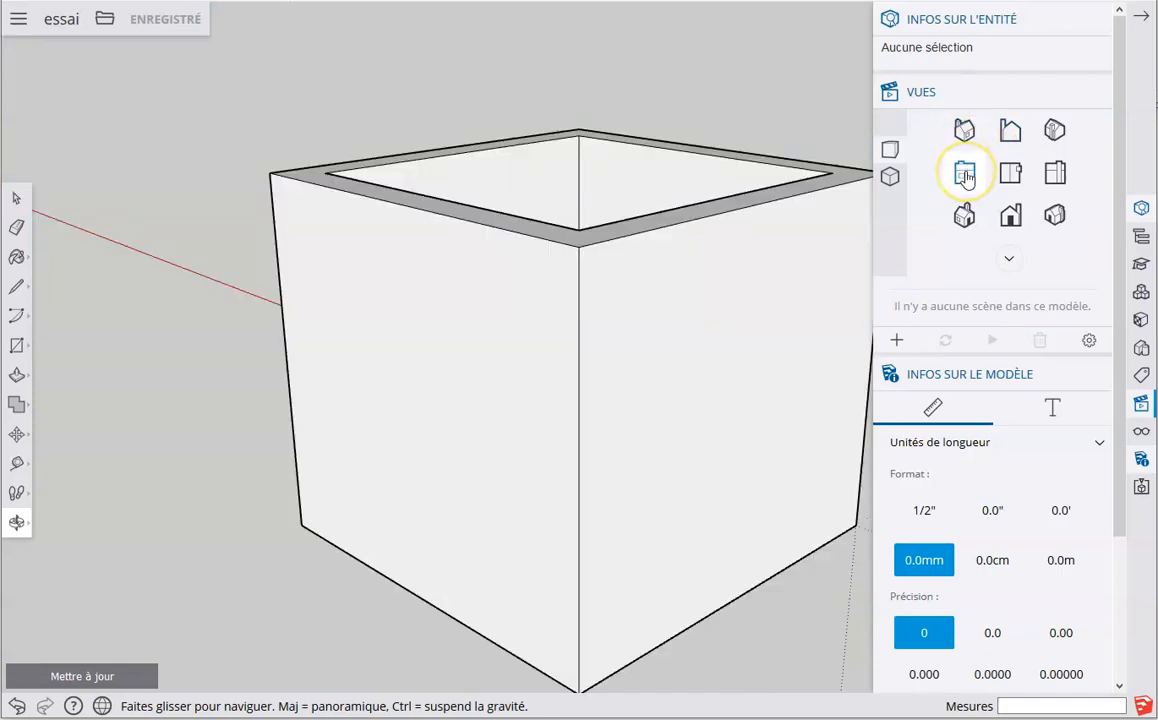
{"action": "left_click", "coordinate": [965, 175]}
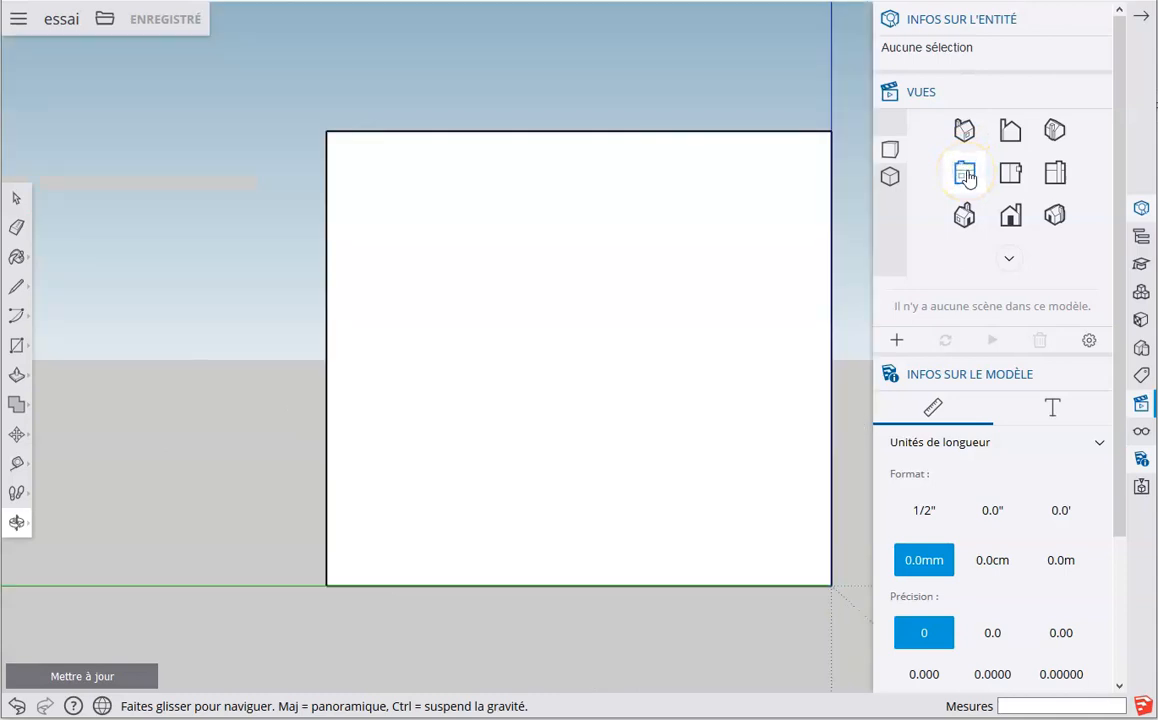
{"action": "left_click", "coordinate": [1055, 175]}
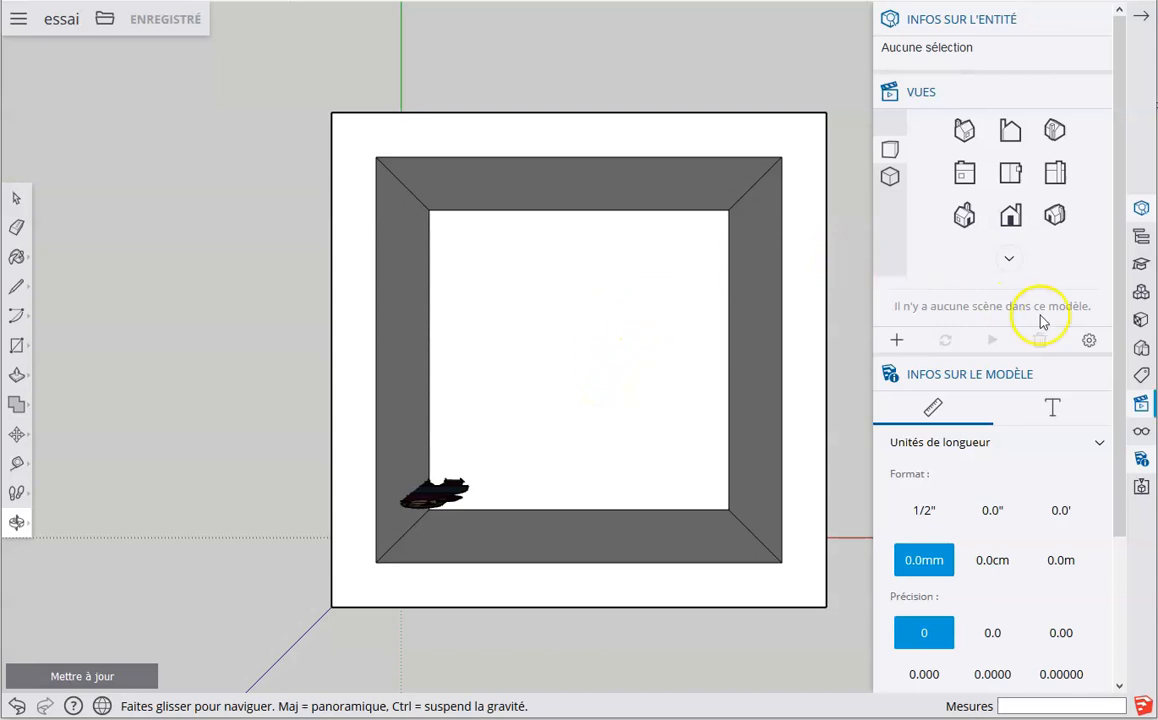
{"action": "left_click", "coordinate": [1142, 406]}
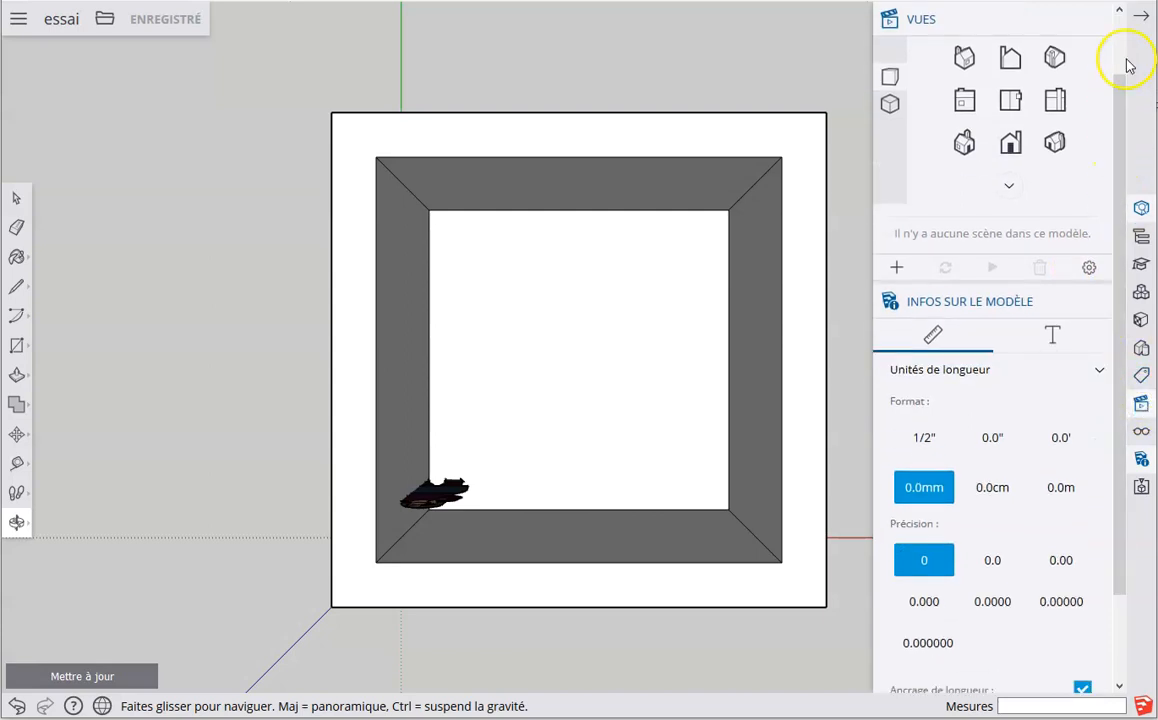
{"action": "left_click", "coordinate": [1143, 18]}
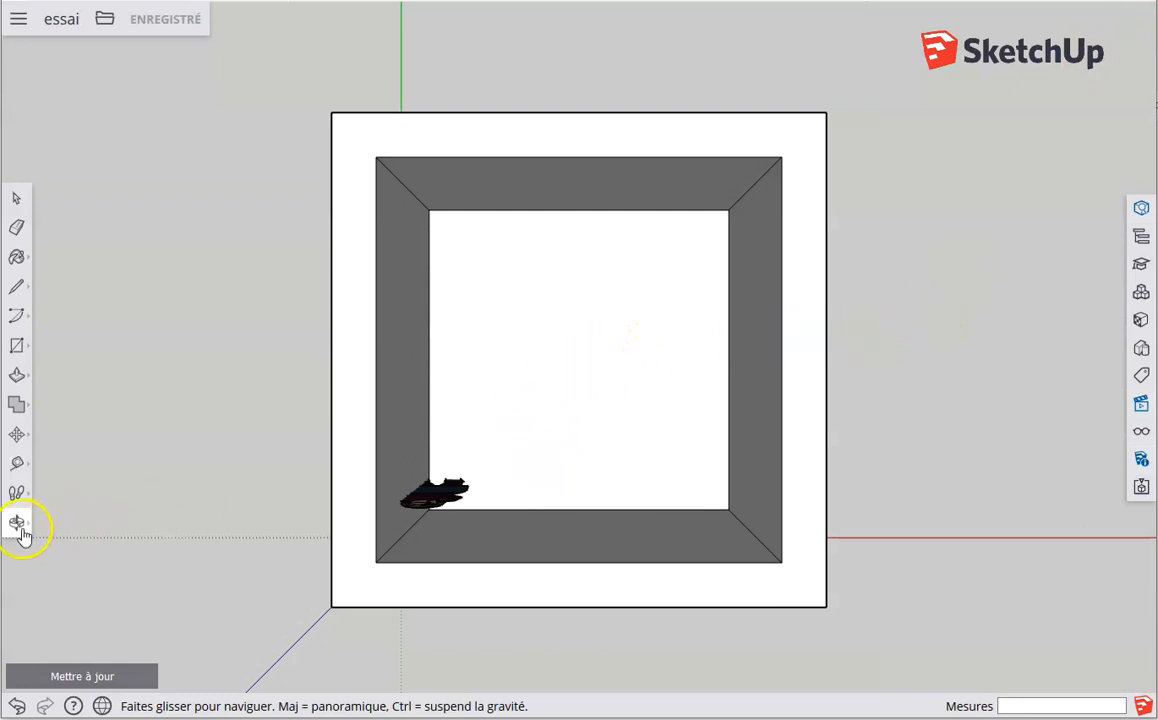
Orbit from the top view to an angled view and around the hollowed box to examine its cavity and outer walls from successive sides.
{"action": "left_click_drag", "start_coordinate": [510, 524], "coordinate": [504, 355]}
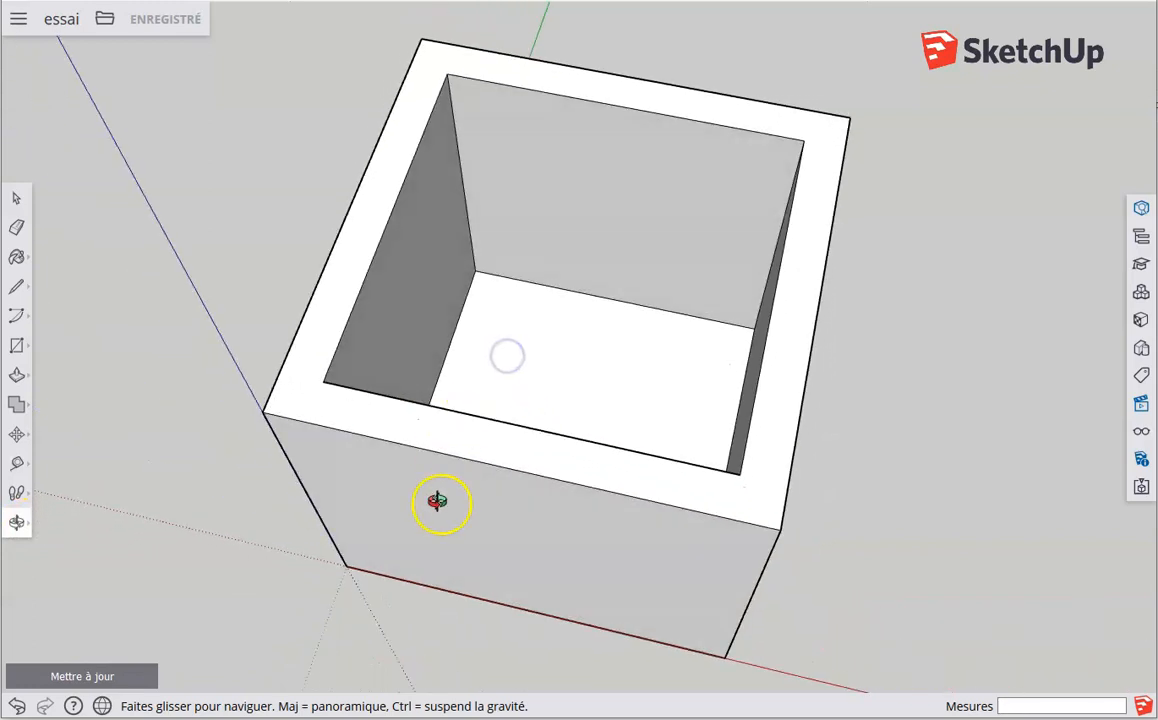
{"action": "left_click_drag", "start_coordinate": [459, 507], "coordinate": [684, 375]}
{"action": "left_click_drag", "start_coordinate": [401, 401], "coordinate": [597, 403]}
{"action": "left_click_drag", "start_coordinate": [429, 383], "coordinate": [613, 393]}
{"action": "left_click_drag", "start_coordinate": [419, 369], "coordinate": [613, 398]}
{"action": "left_click_drag", "start_coordinate": [415, 318], "coordinate": [514, 344]}
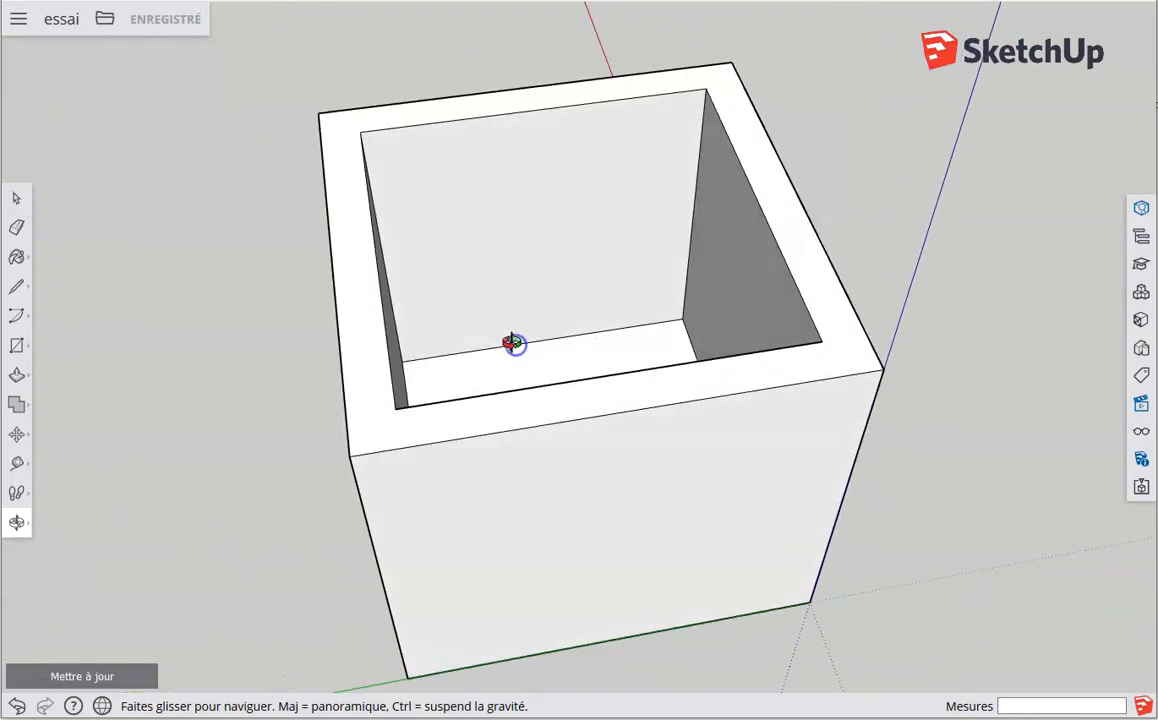
{"action": "left_click_drag", "start_coordinate": [358, 316], "coordinate": [535, 354]}
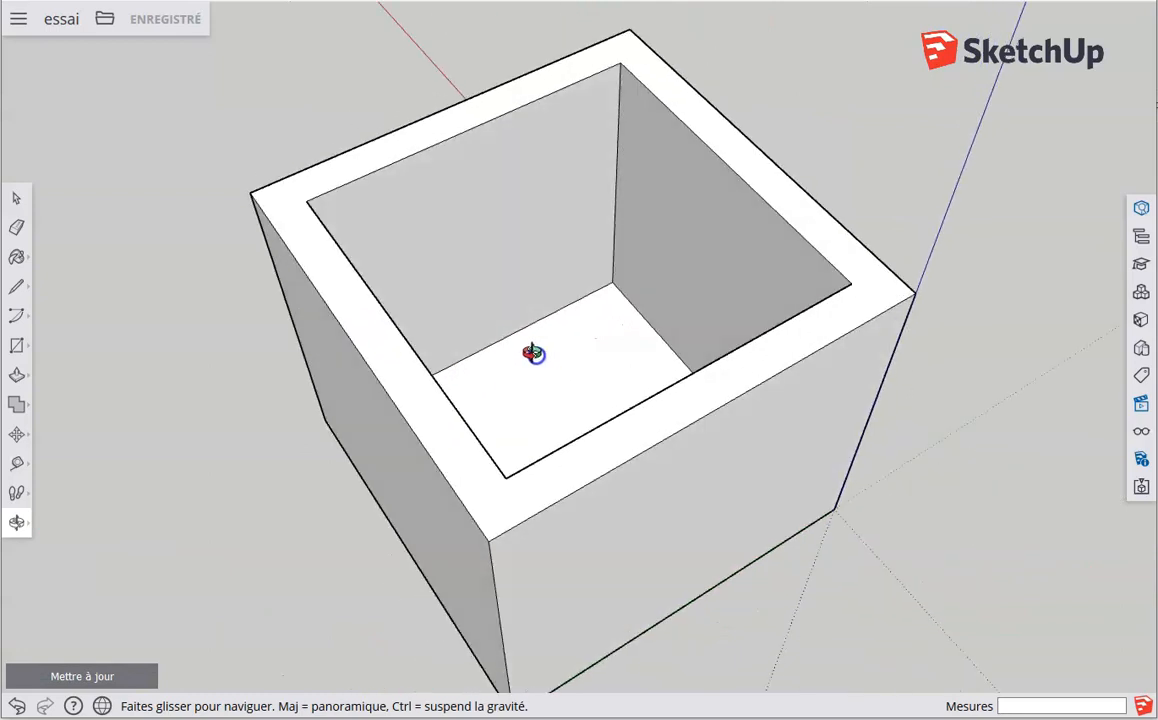
{"action": "left_click_drag", "start_coordinate": [331, 349], "coordinate": [478, 380]}
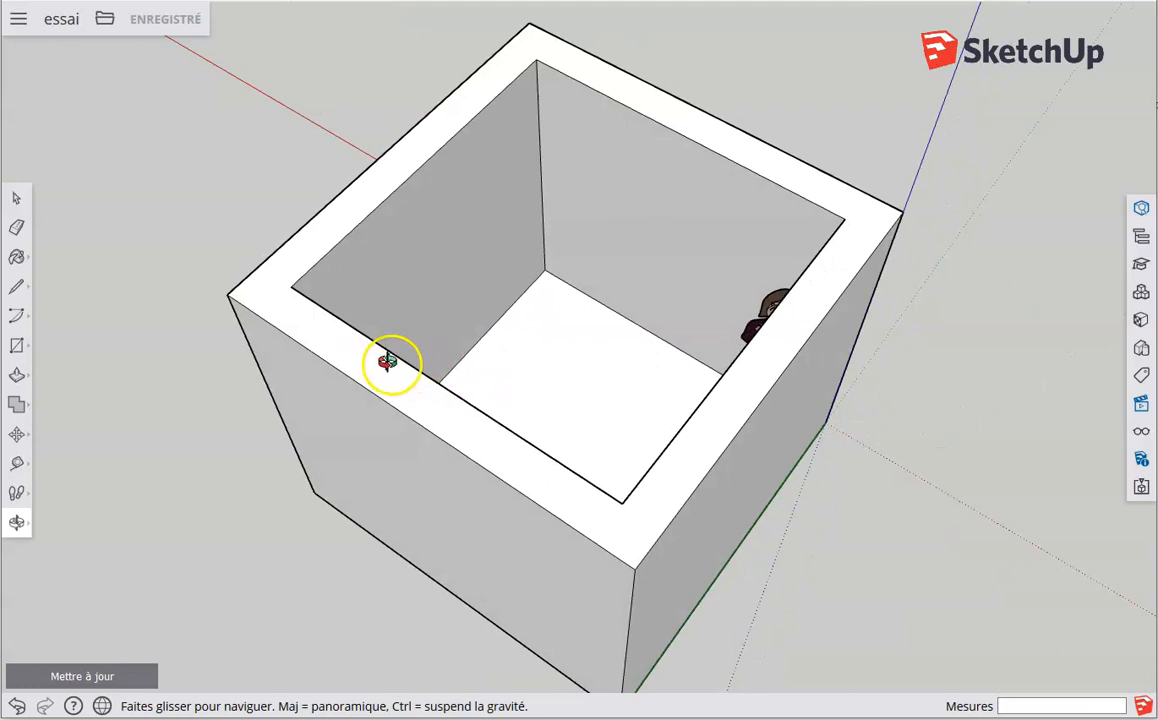
{"action": "left_click_drag", "start_coordinate": [421, 393], "coordinate": [569, 420]}
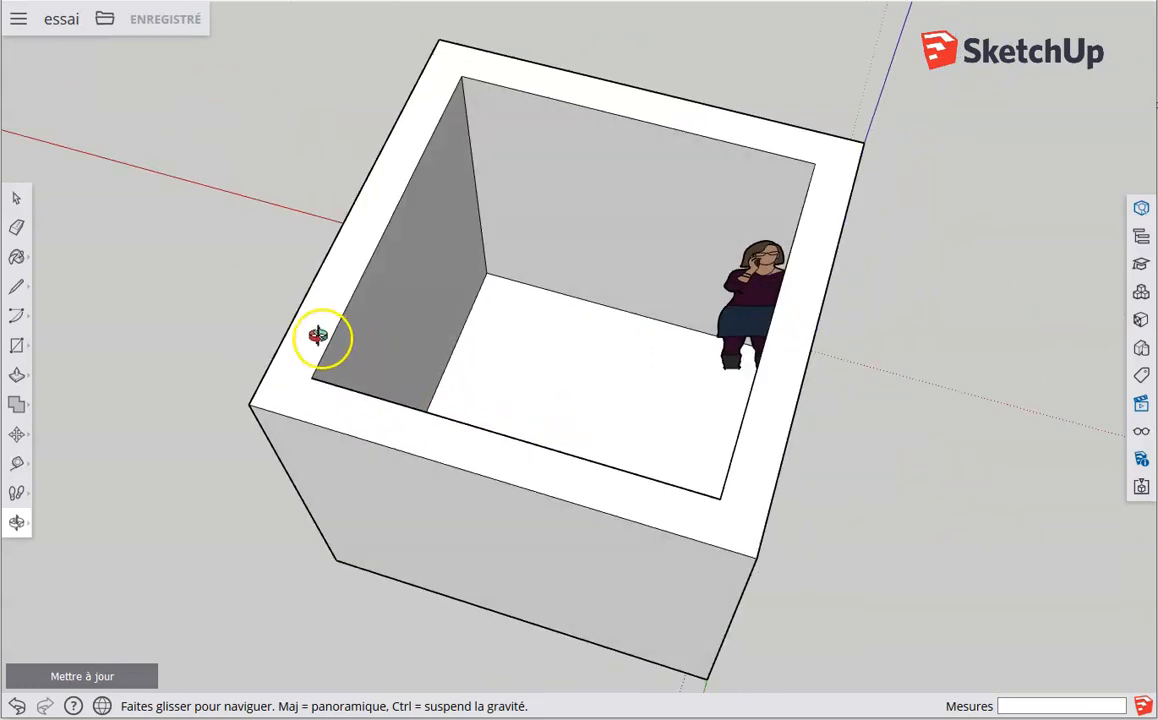
{"action": "left_click_drag", "start_coordinate": [328, 340], "coordinate": [457, 366]}
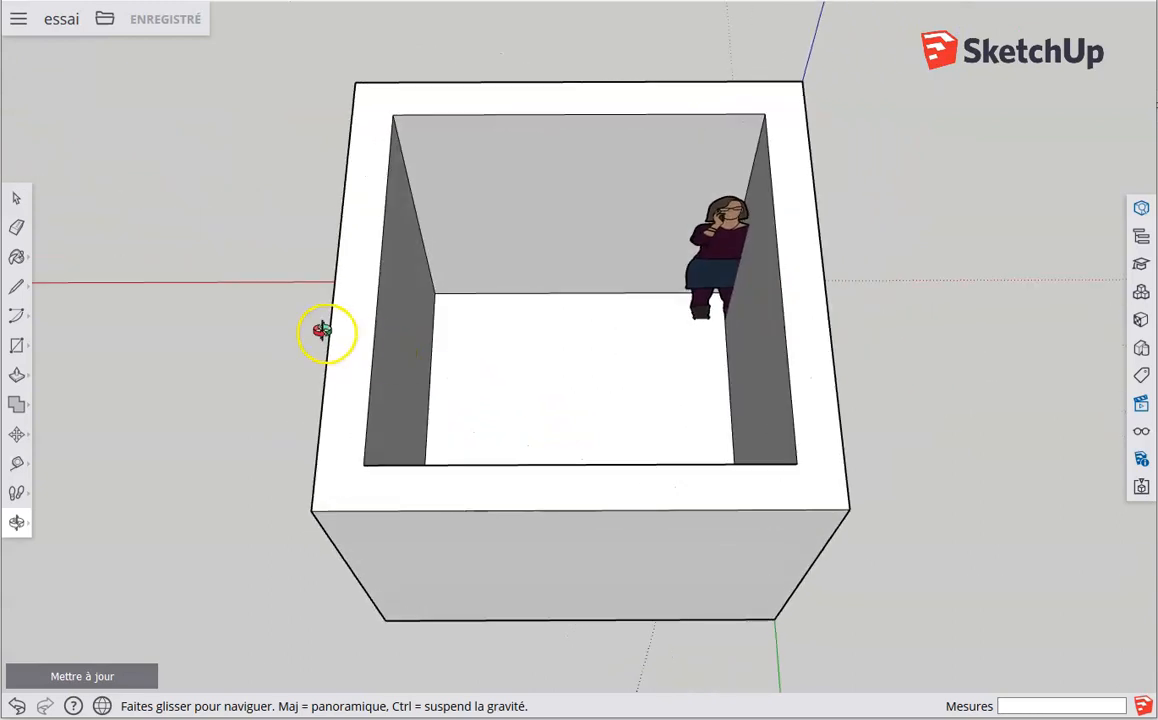
{"action": "left_click_drag", "start_coordinate": [293, 318], "coordinate": [434, 339]}
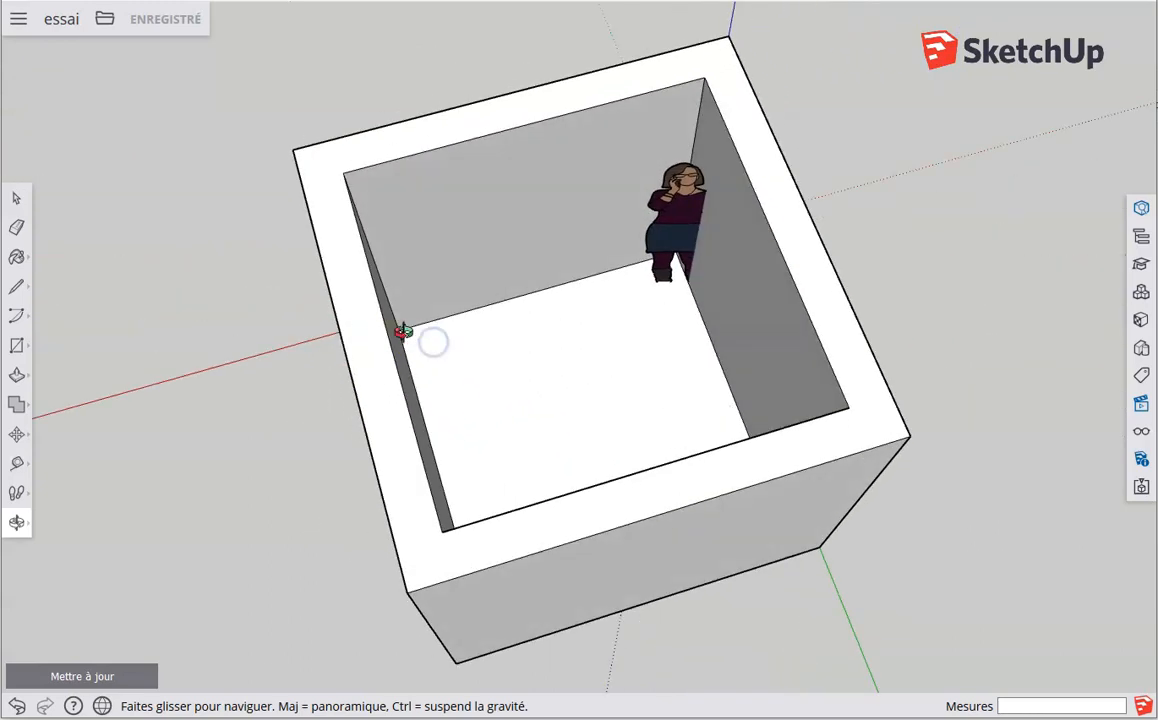
Orbit between lower and higher angled views of the box to examine the figure standing in the cavity's corner and the surrounding inner walls.
{"action": "left_click_drag", "start_coordinate": [364, 328], "coordinate": [340, 296]}
{"action": "left_click", "coordinate": [397, 307]}
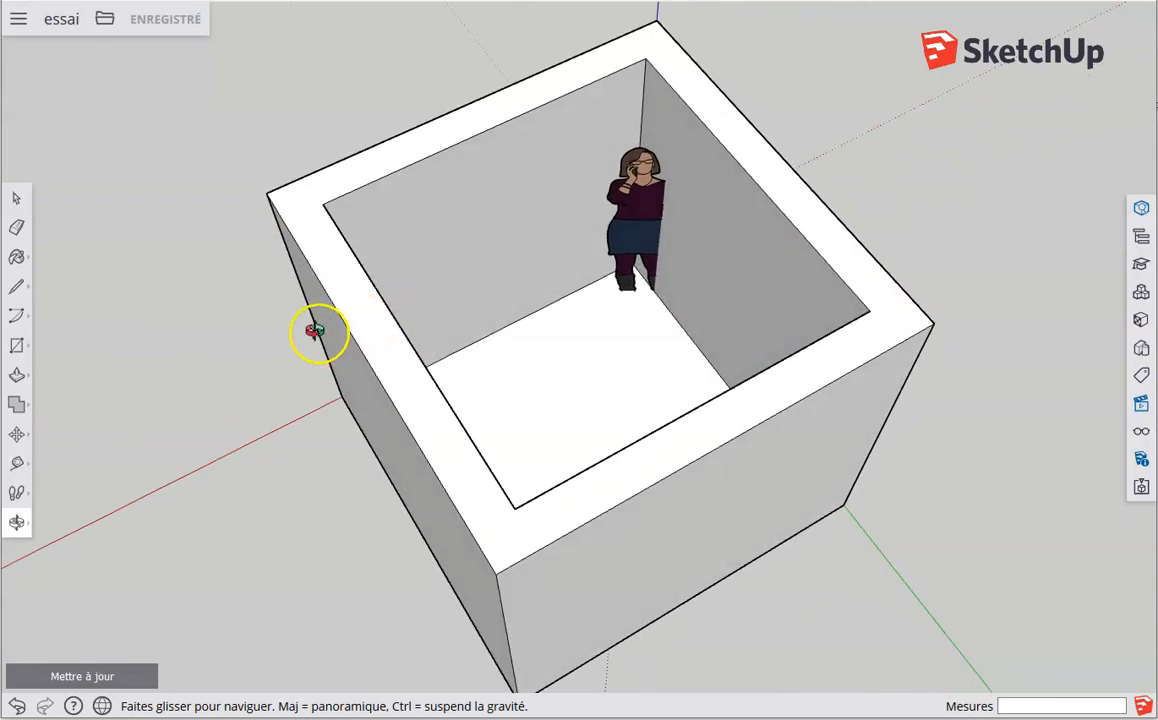
{"action": "left_click_drag", "start_coordinate": [316, 333], "coordinate": [389, 318]}
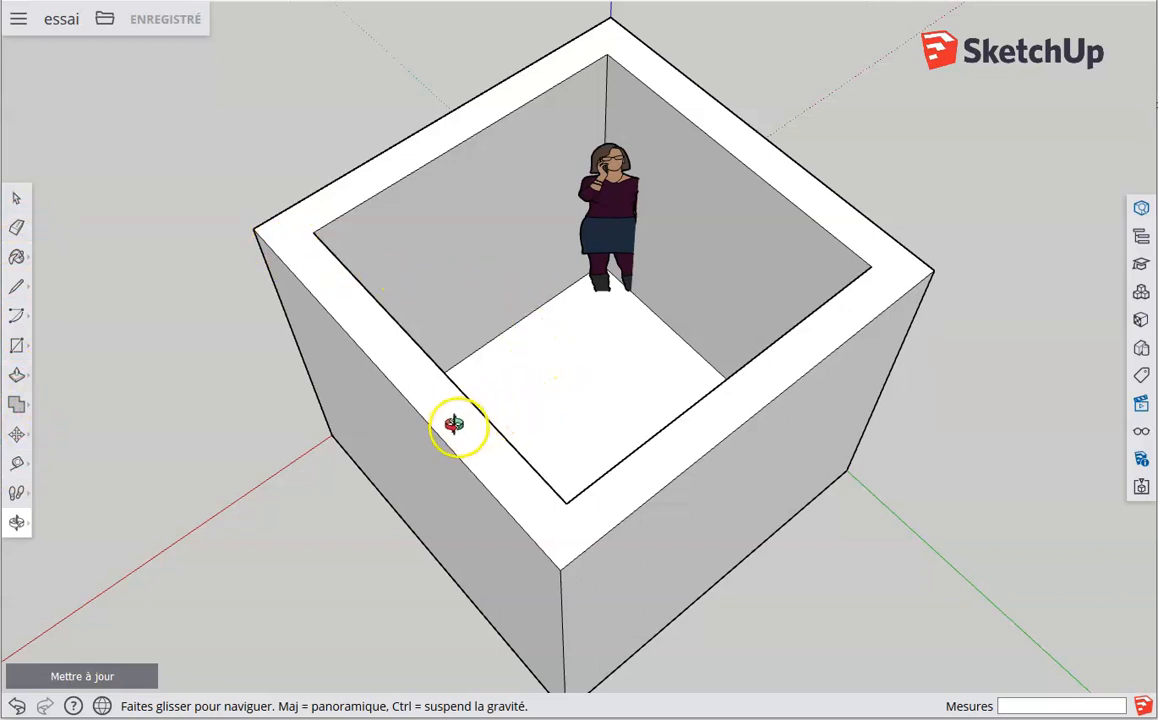
{"action": "left_click_drag", "start_coordinate": [440, 463], "coordinate": [526, 370]}
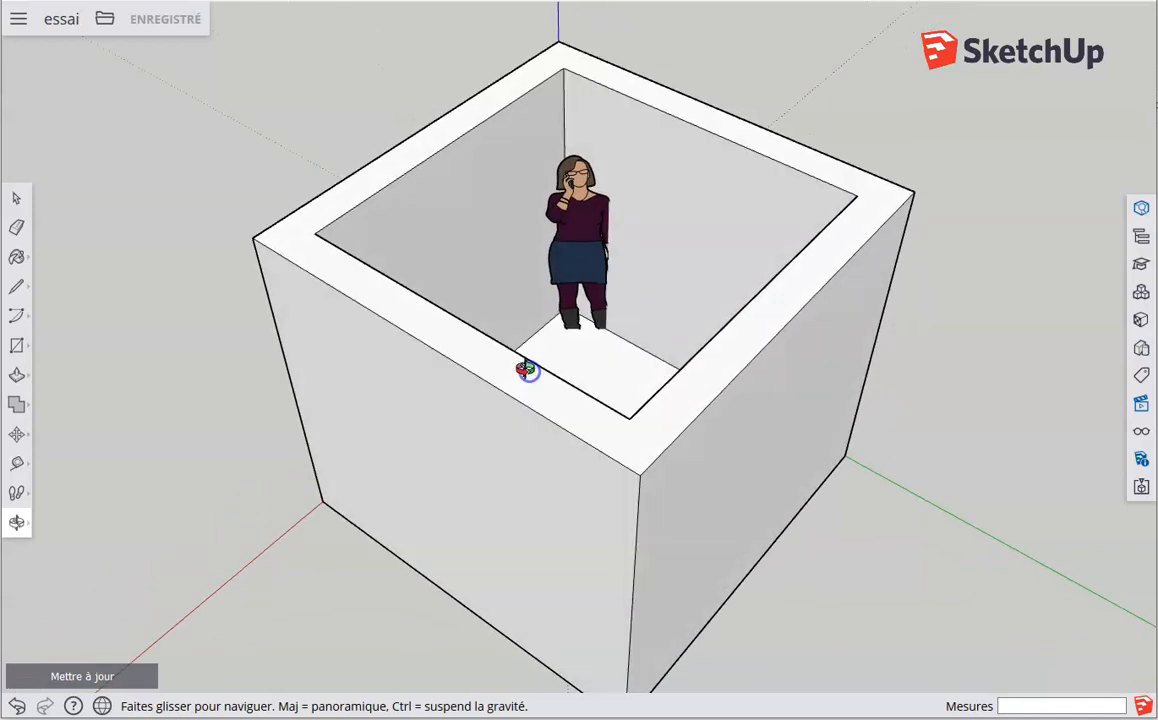
{"action": "left_click_drag", "start_coordinate": [458, 413], "coordinate": [573, 392]}
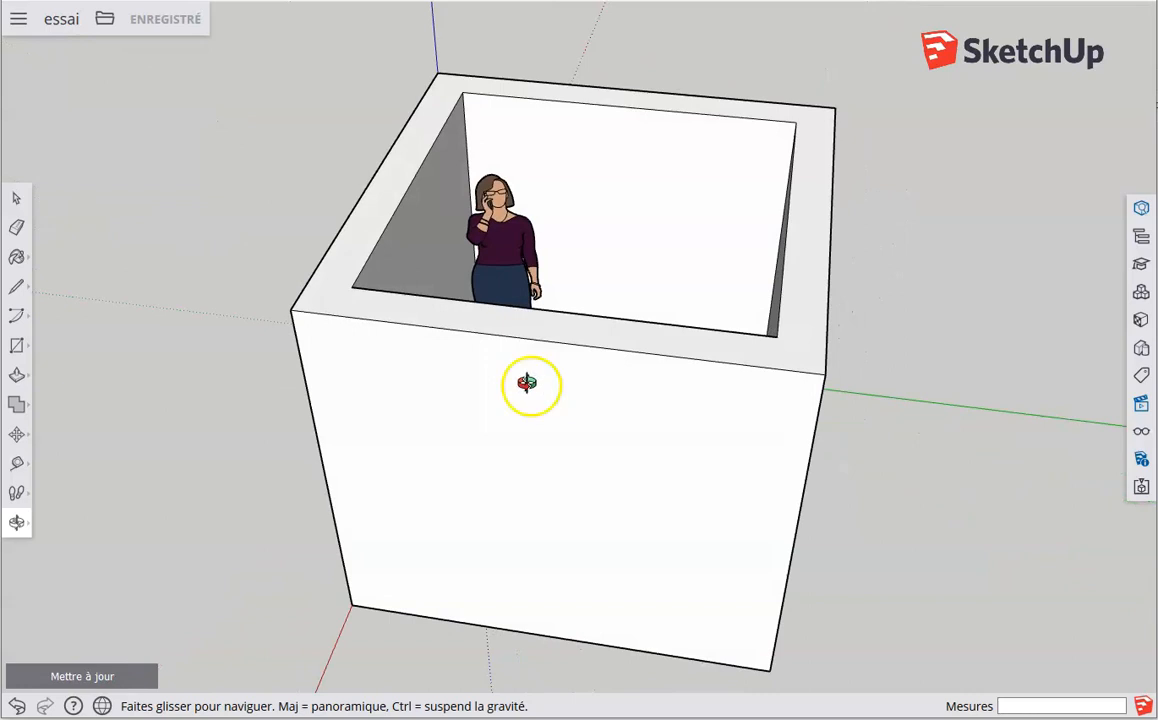
{"action": "left_click_drag", "start_coordinate": [478, 335], "coordinate": [525, 349]}
{"action": "left_click_drag", "start_coordinate": [540, 279], "coordinate": [545, 315]}
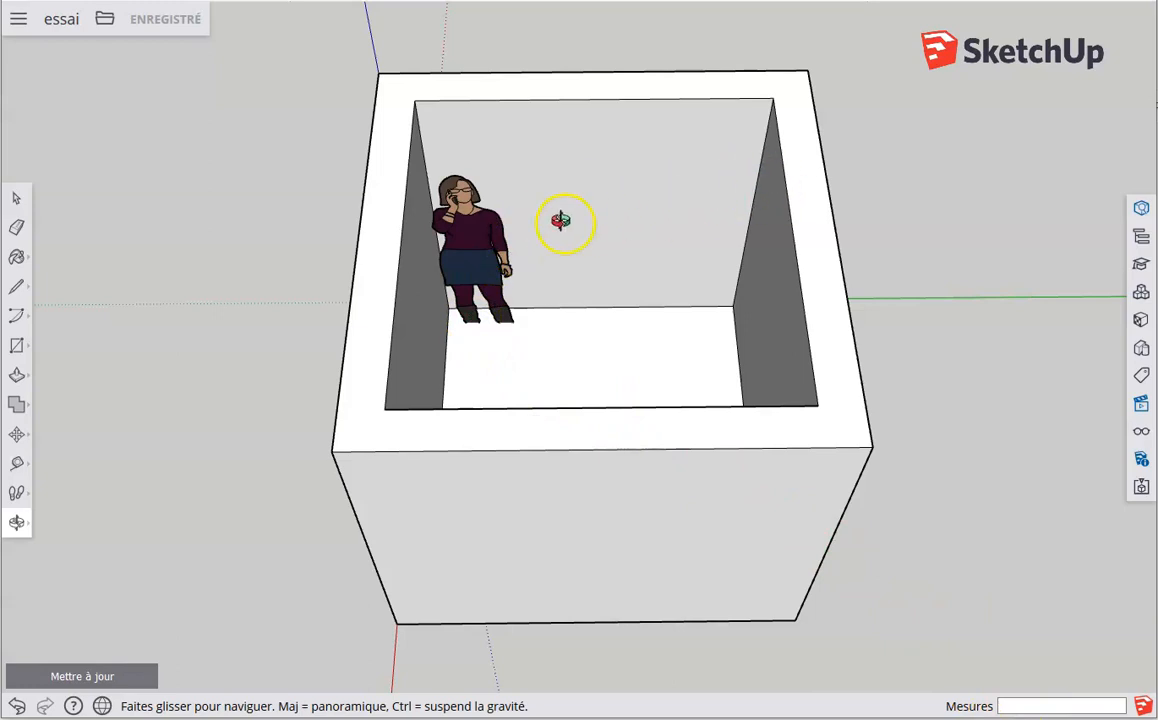
{"action": "left_click_drag", "start_coordinate": [600, 268], "coordinate": [438, 246]}
{"action": "left_click_drag", "start_coordinate": [535, 285], "coordinate": [491, 308]}
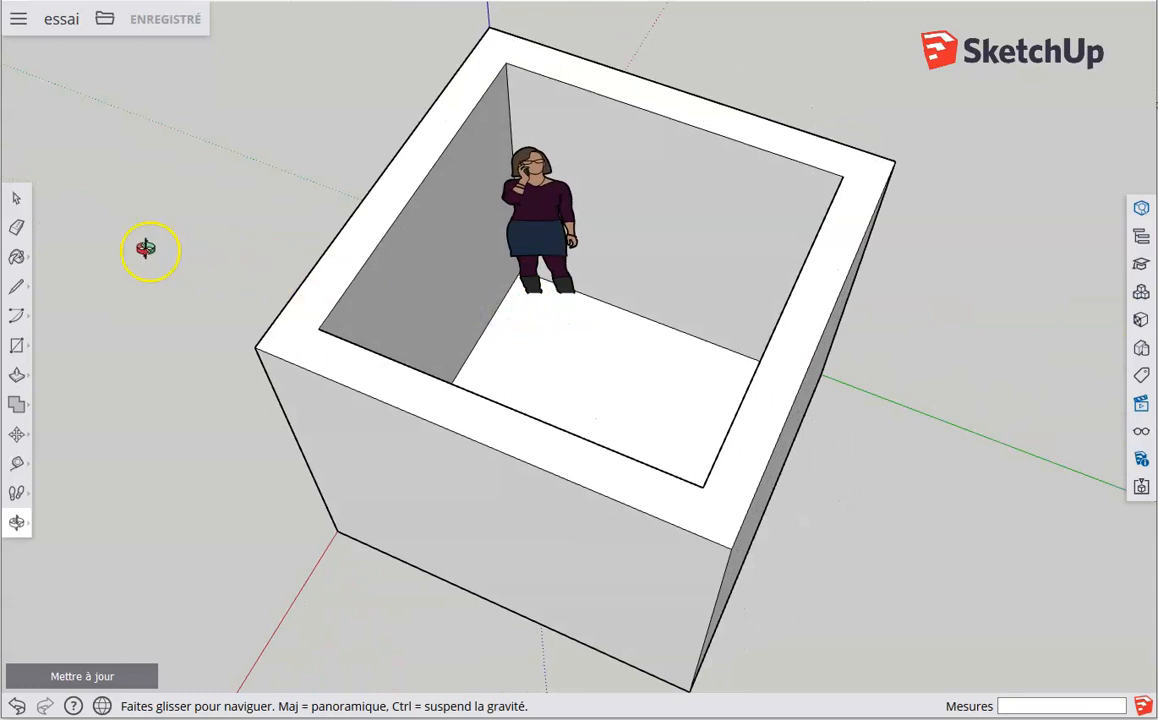